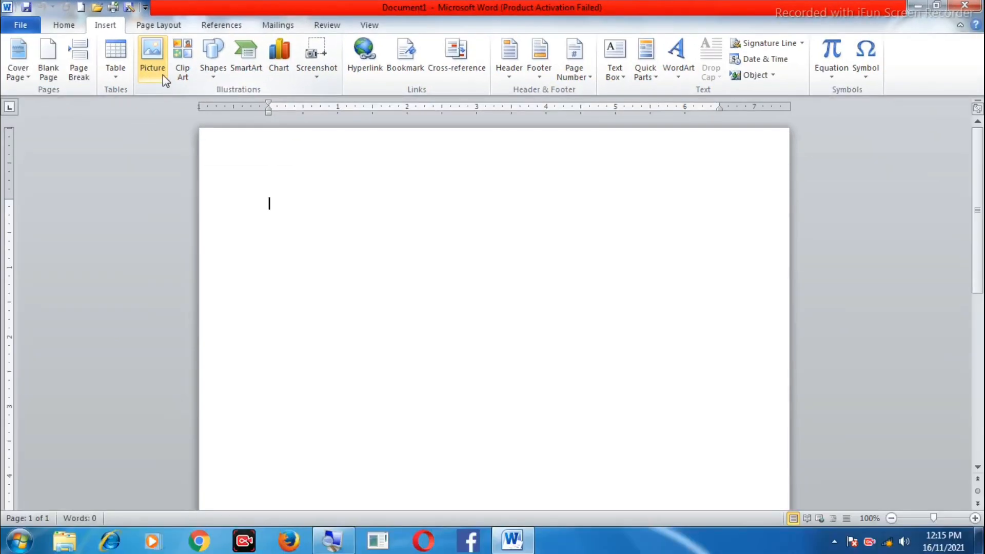
# Step: Insert the Penguins picture from the Sample Pictures folder into the blank document
pyautogui.click(152, 56)
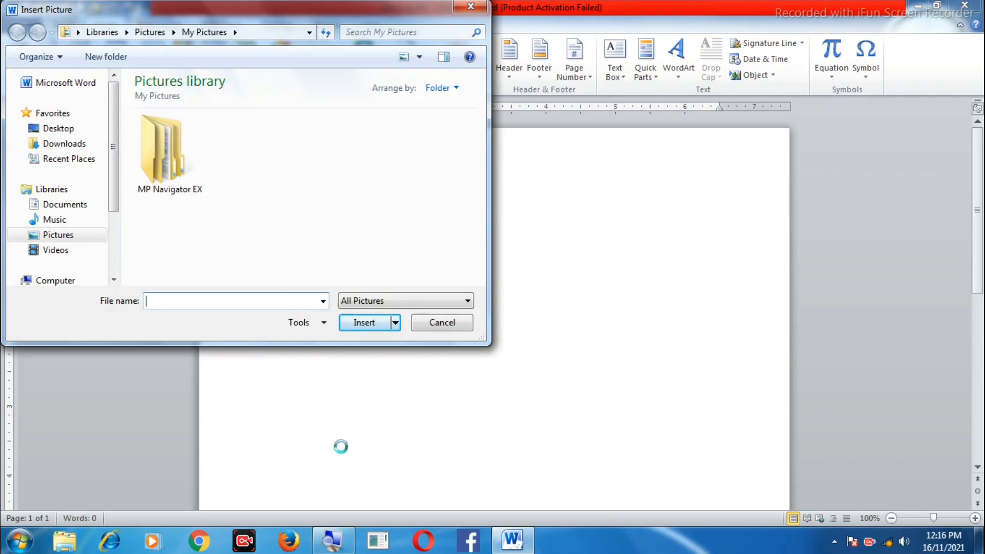
pyautogui.moveTo(113, 189); pyautogui.dragTo(106, 244)
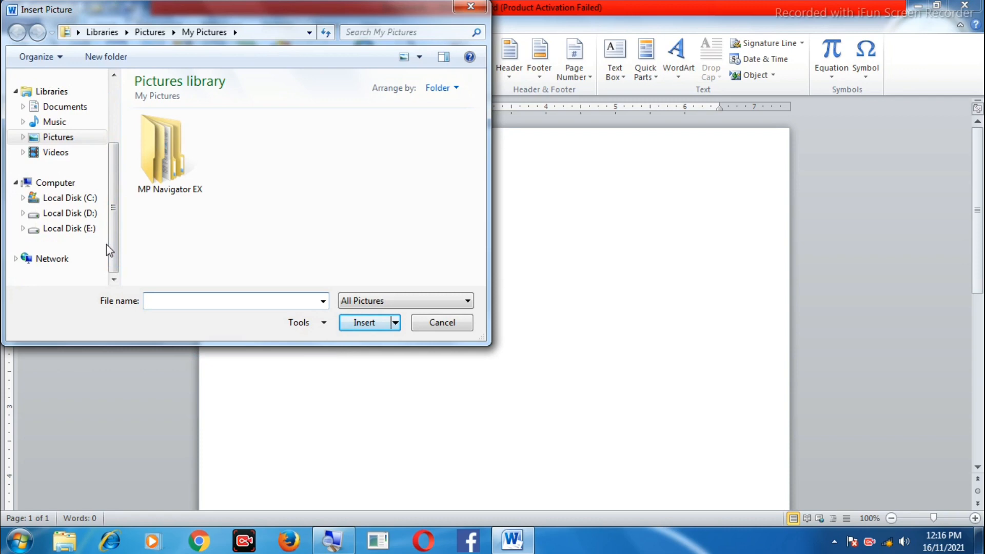
pyautogui.click(65, 143)
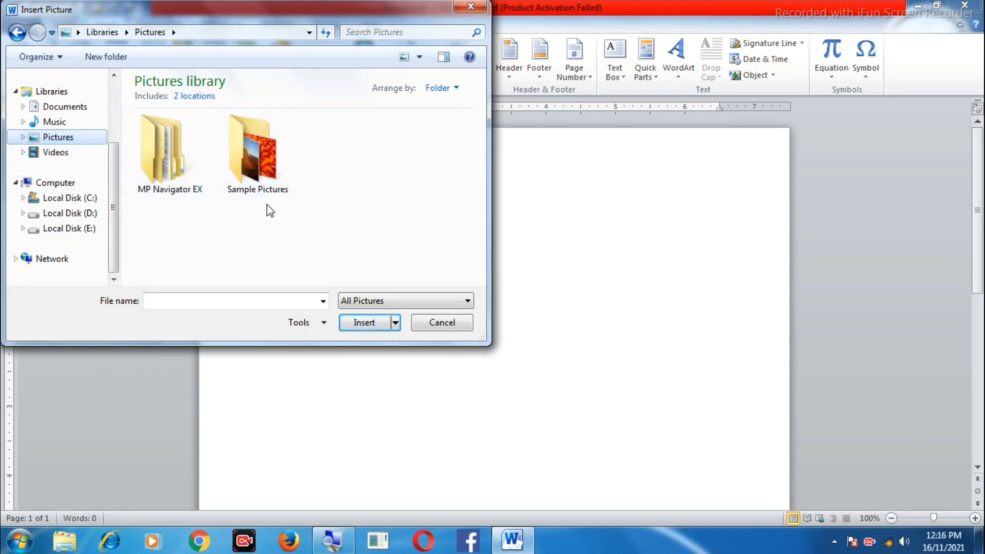
pyautogui.doubleClick(271, 174)
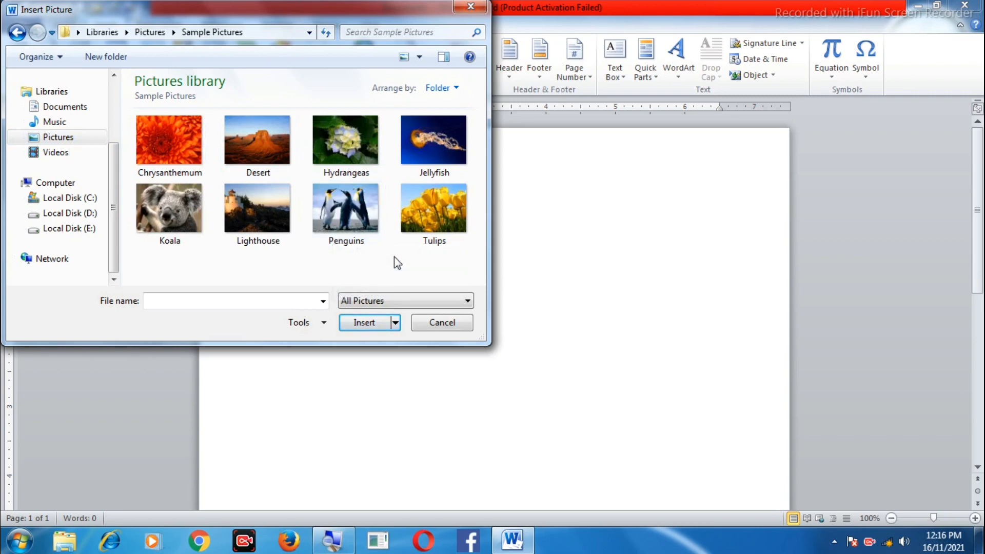
pyautogui.click(355, 218)
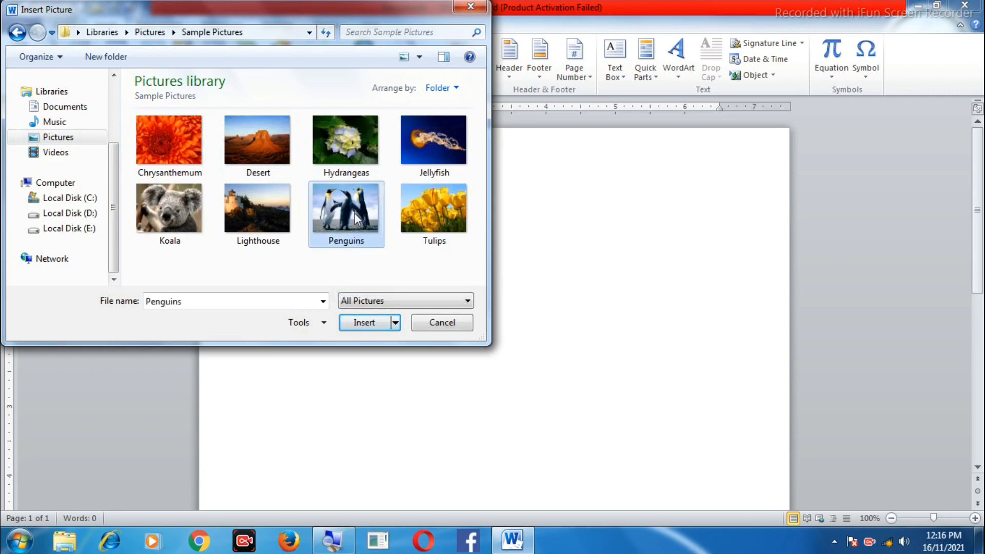
pyautogui.click(362, 322)
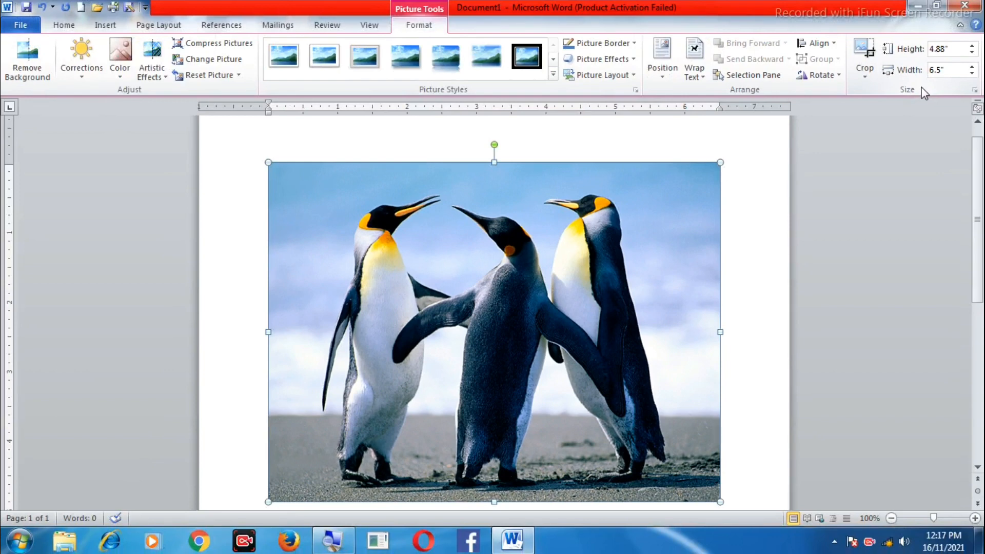
# Step: Reduce the penguin picture's height to 2.5", keeping its proportions
pyautogui.click(972, 53)
pyautogui.click(972, 53)
pyautogui.click(972, 53)
pyautogui.click(972, 53)
pyautogui.click(972, 53)
pyautogui.click(972, 53)
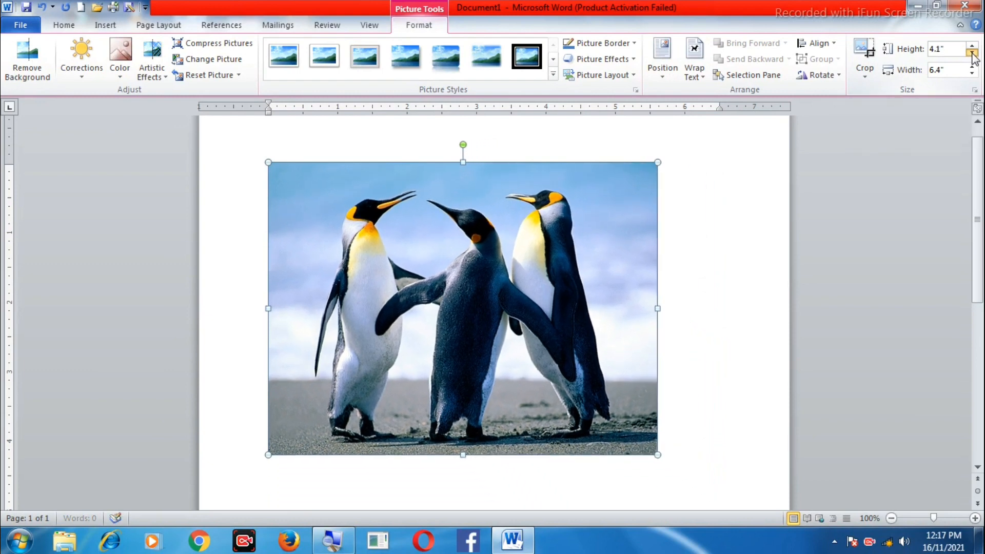
pyautogui.click(972, 53)
pyautogui.click(972, 53)
pyautogui.click(971, 53)
pyautogui.click(972, 53)
pyautogui.click(972, 53)
pyautogui.click(972, 53)
pyautogui.click(972, 52)
pyautogui.click(972, 53)
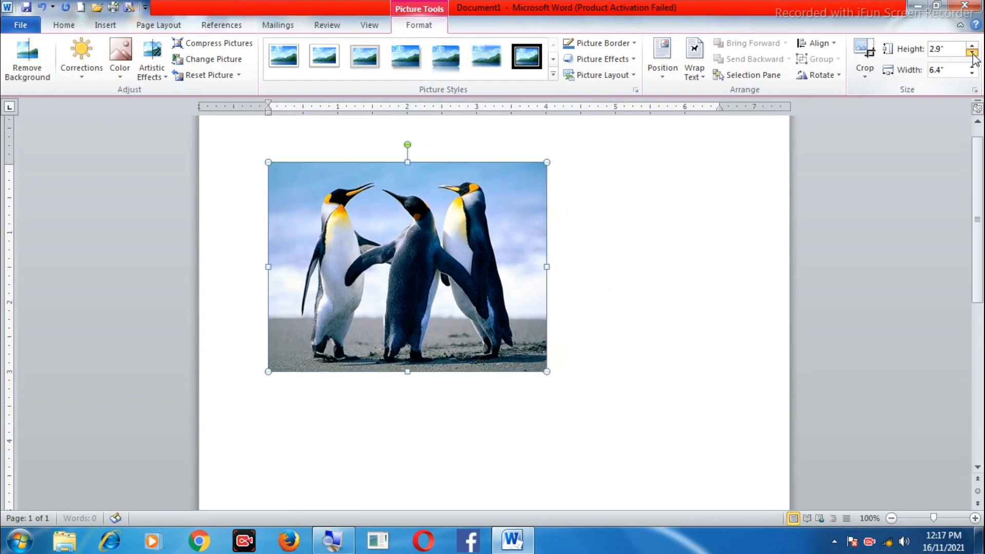
pyautogui.click(972, 53)
pyautogui.click(972, 53)
pyautogui.click(971, 52)
pyautogui.click(972, 53)
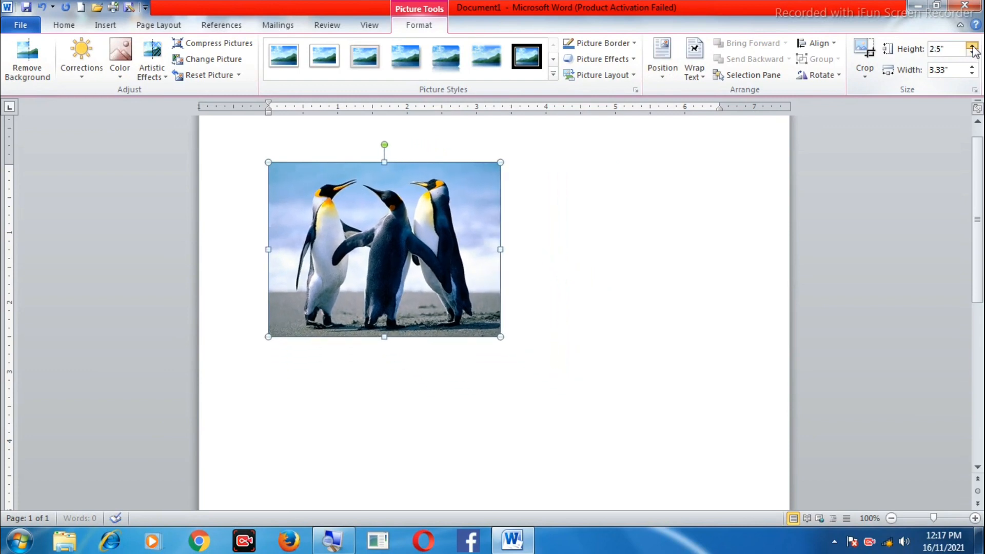
# Step: Enlarge the penguin picture to a height of 4.2"
pyautogui.click(972, 46)
pyautogui.click(972, 46)
pyautogui.click(972, 47)
pyautogui.click(971, 46)
pyautogui.click(972, 46)
pyautogui.click(972, 46)
pyautogui.click(972, 46)
pyautogui.click(972, 46)
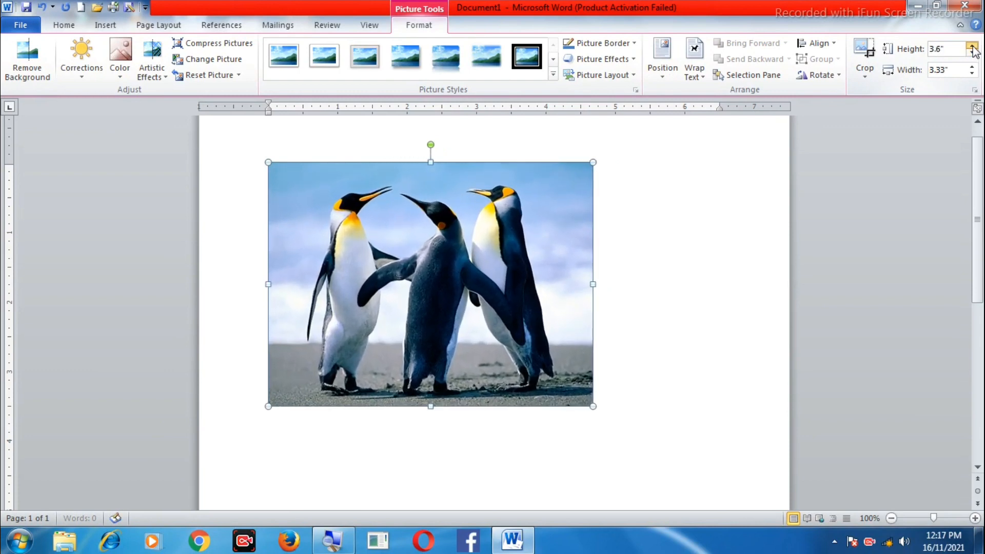
pyautogui.click(972, 46)
pyautogui.click(972, 46)
pyautogui.click(972, 46)
pyautogui.click(972, 46)
pyautogui.click(972, 46)
pyautogui.click(972, 46)
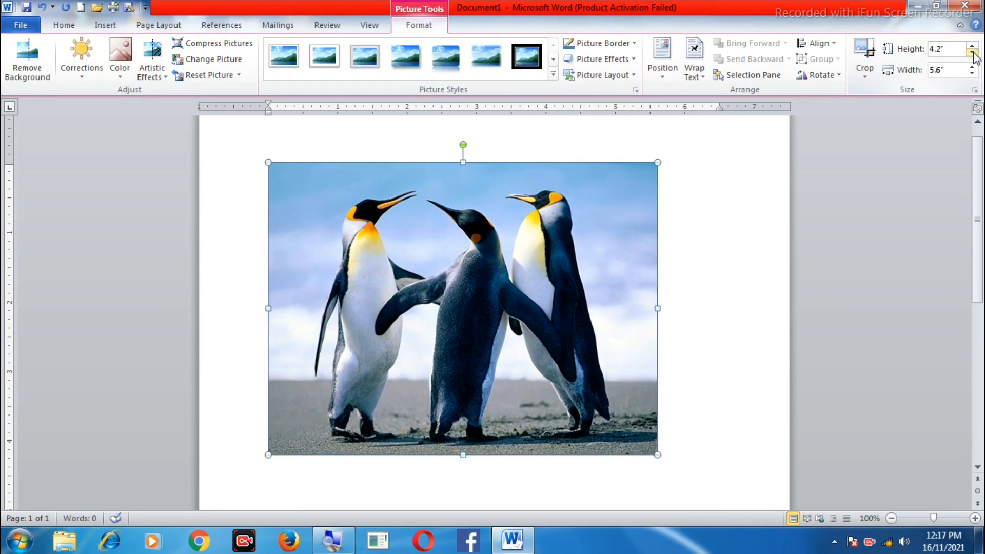
# Step: Shrink the penguin picture to a height of 3.1"
pyautogui.click(972, 53)
pyautogui.click(972, 53)
pyautogui.click(972, 52)
pyautogui.click(972, 52)
pyautogui.click(971, 53)
pyautogui.click(972, 53)
pyautogui.click(972, 53)
pyautogui.click(972, 52)
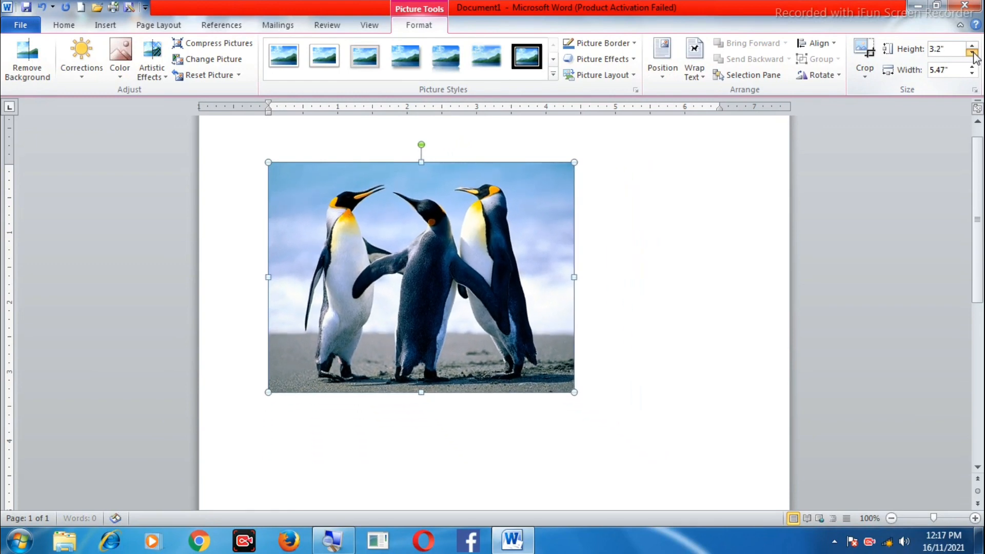
pyautogui.click(972, 53)
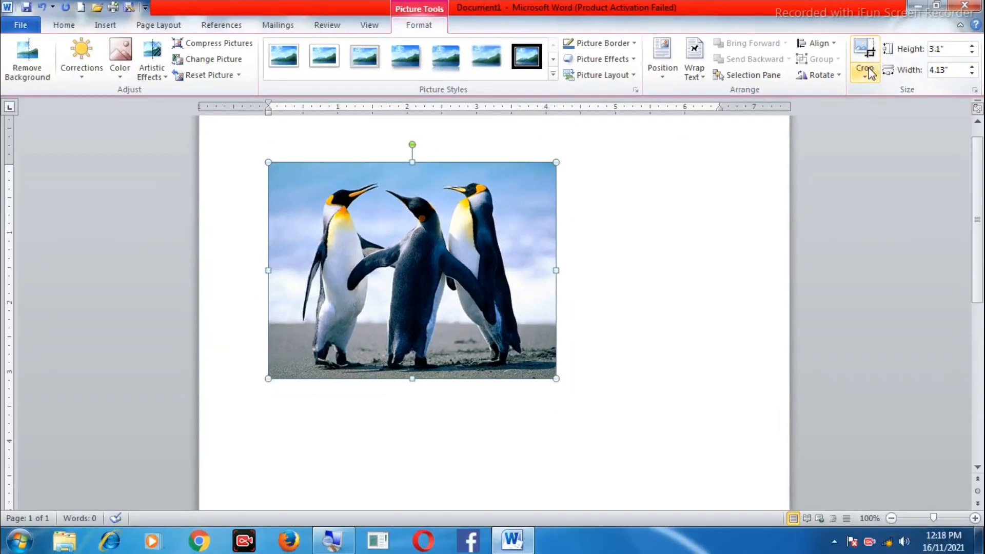
# Step: Crop away the picture's right part to leave a width of about 2.53", and undo that crop
pyautogui.click(870, 74)
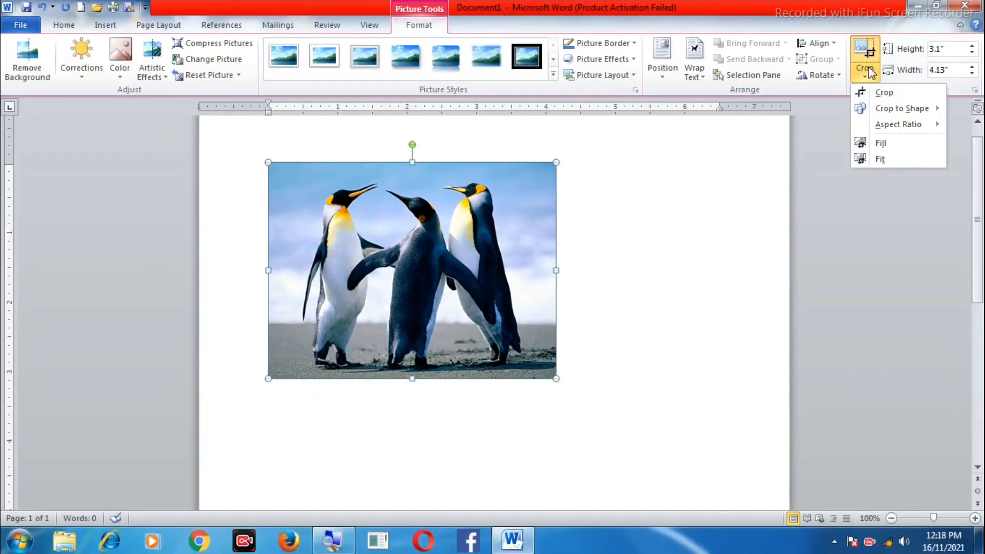
pyautogui.click(891, 98)
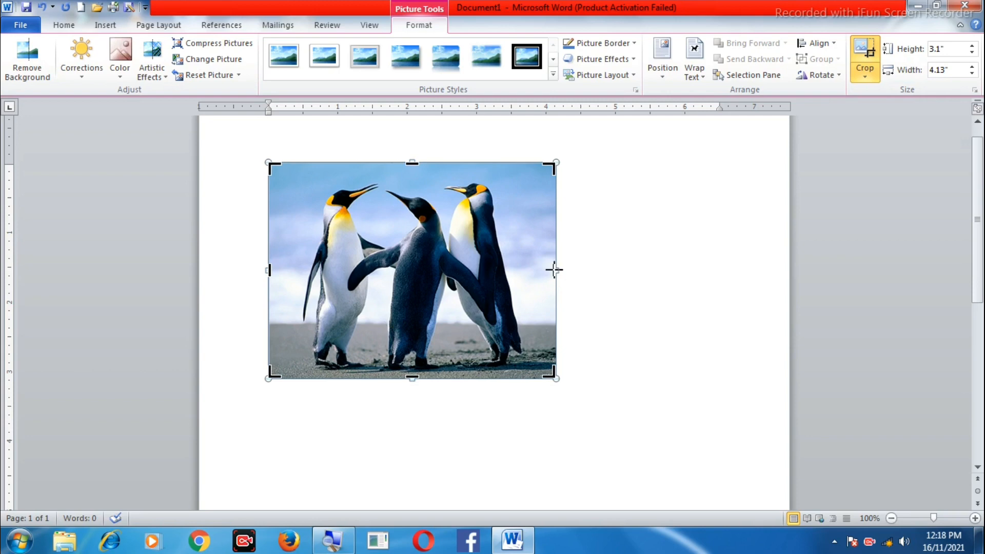
pyautogui.moveTo(555, 270); pyautogui.dragTo(444, 275)
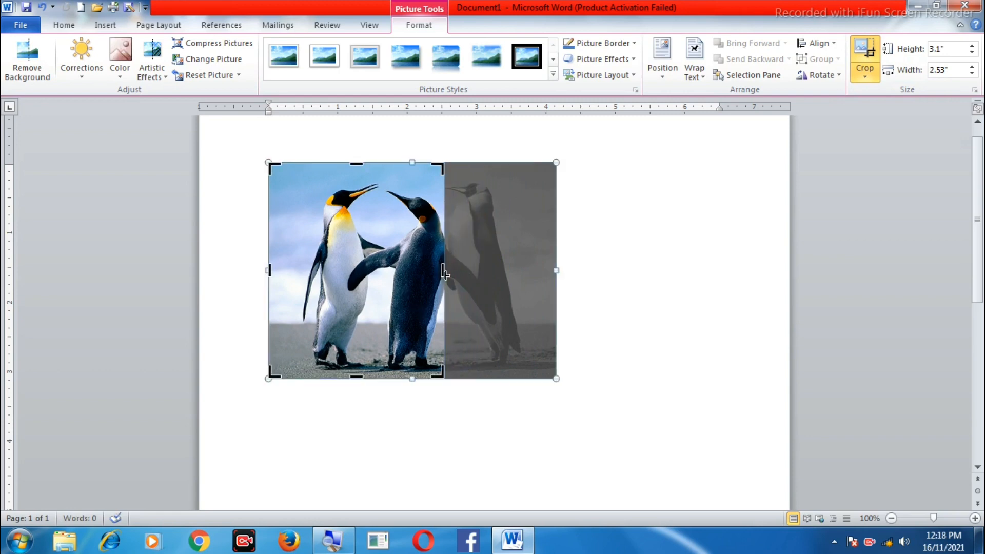
pyautogui.click(660, 322)
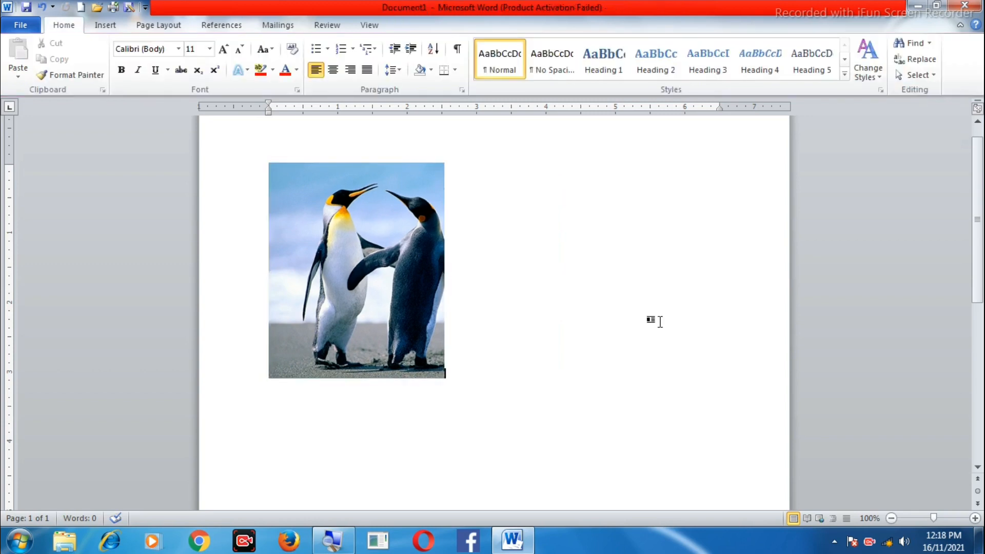
pyautogui.click(401, 277)
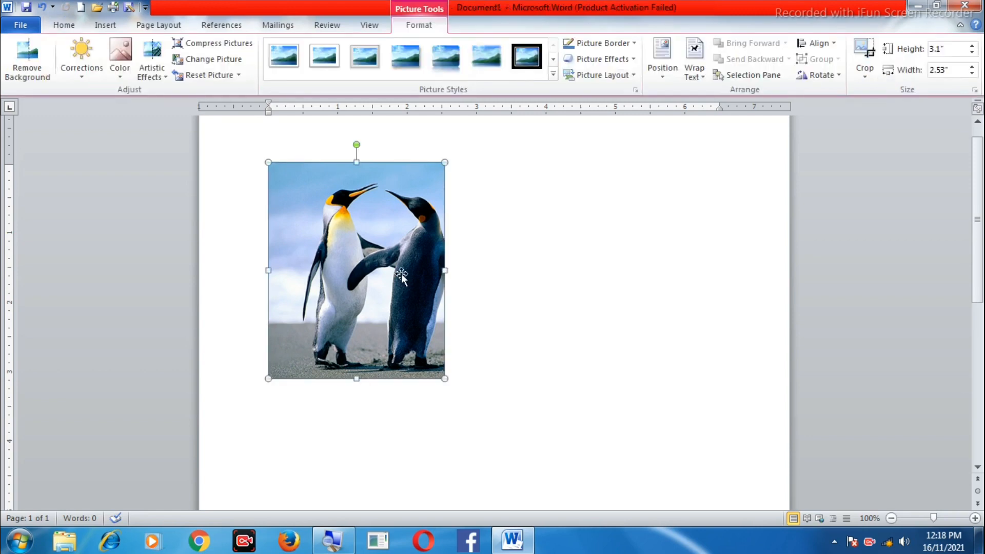
pyautogui.hotkey('ctrl', 'z')
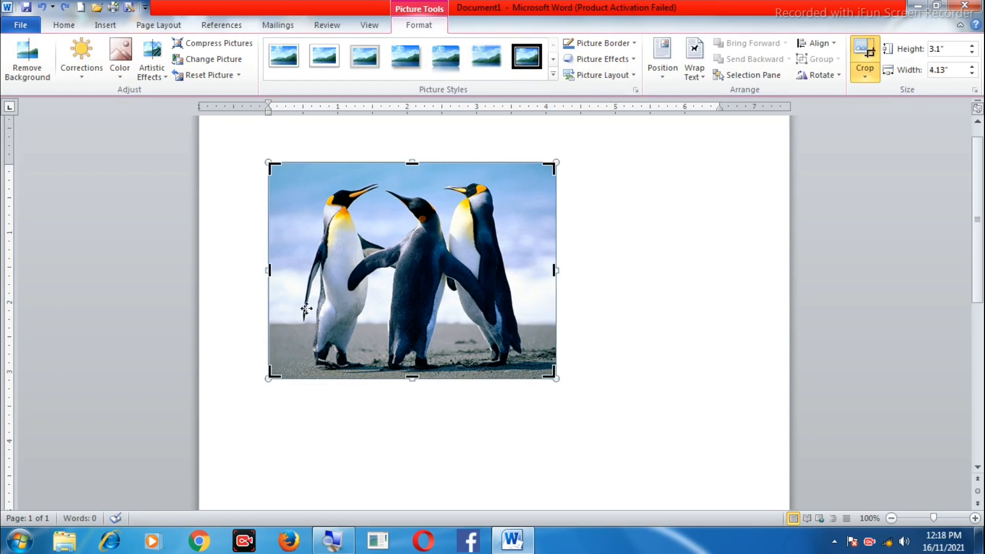
# Step: Crop the penguin picture to the heart shape from the basic shapes
pyautogui.click(863, 82)
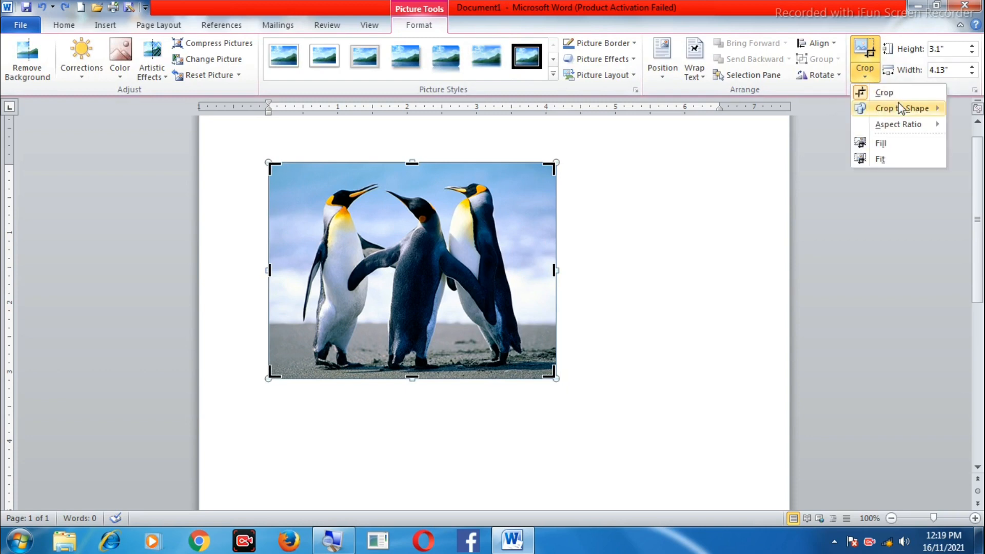
pyautogui.moveTo(911, 109)
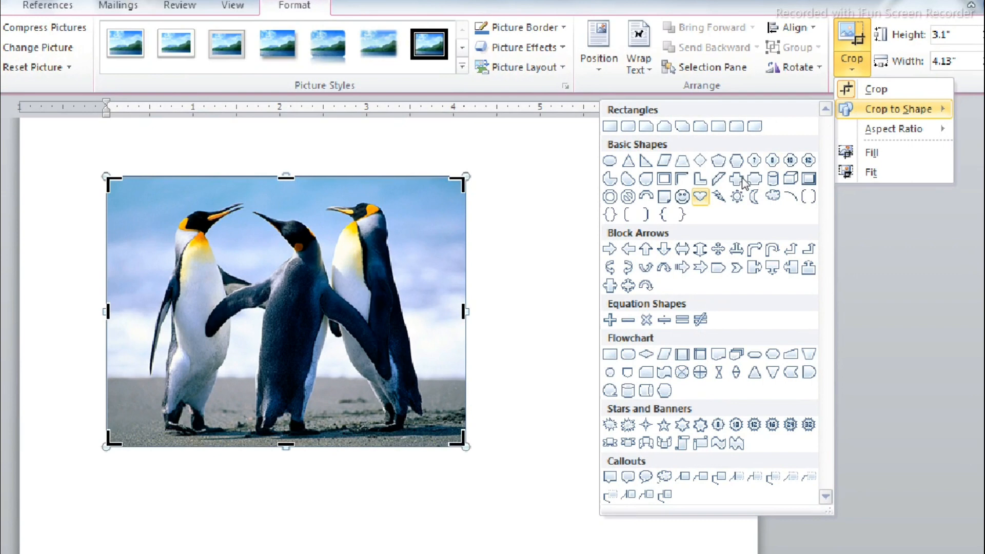
pyautogui.click(700, 196)
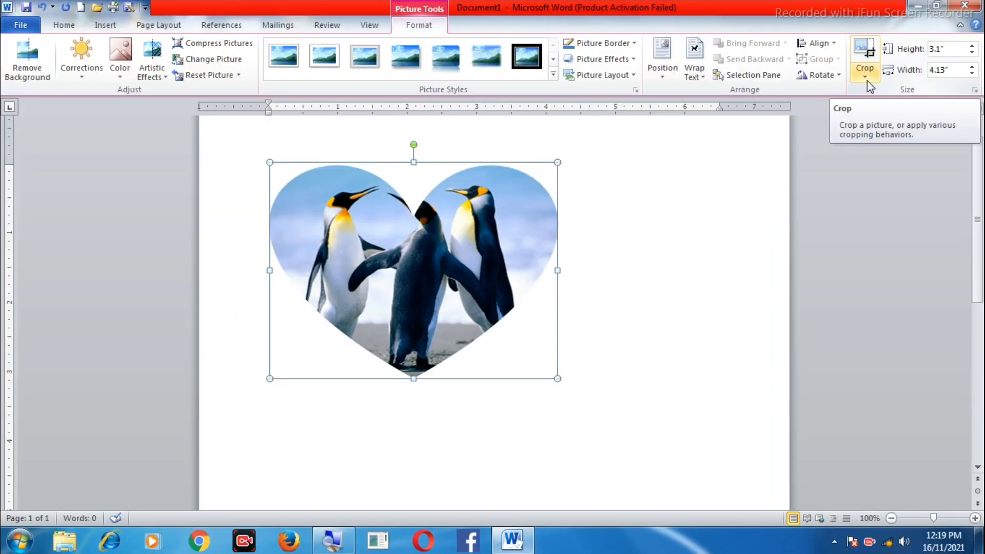
# Step: Crop the heart-shaped picture to the 5:4 landscape aspect ratio and apply the crop
pyautogui.click(866, 81)
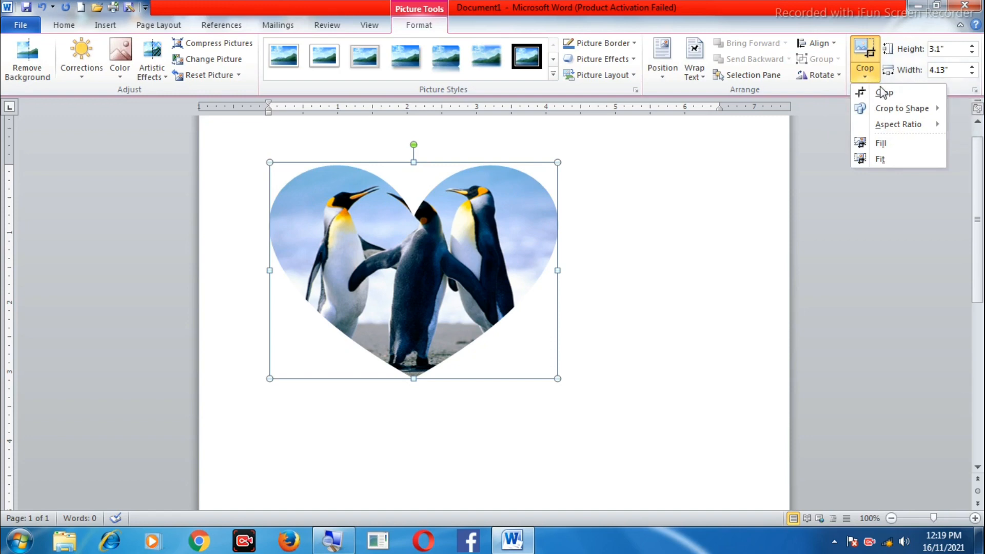
pyautogui.moveTo(884, 108)
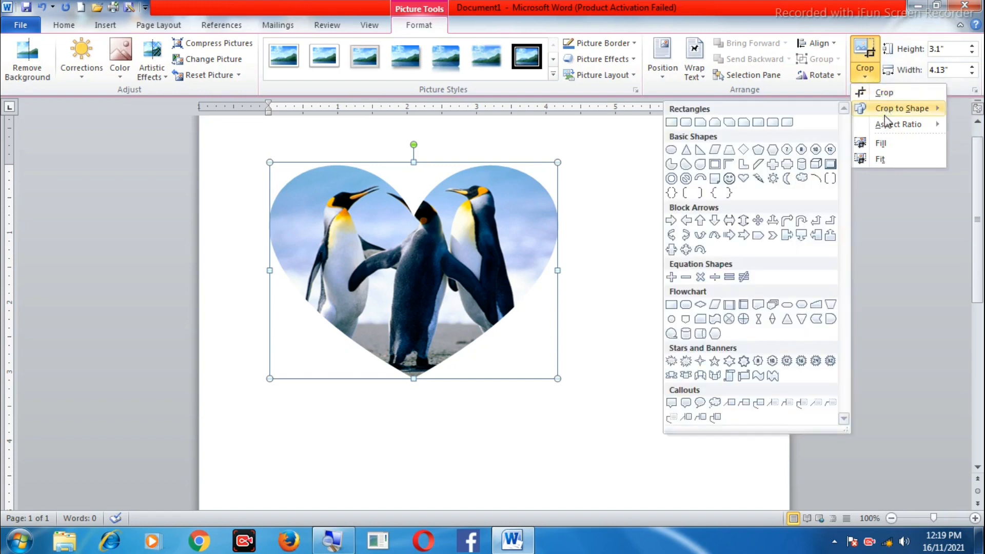
pyautogui.moveTo(908, 125)
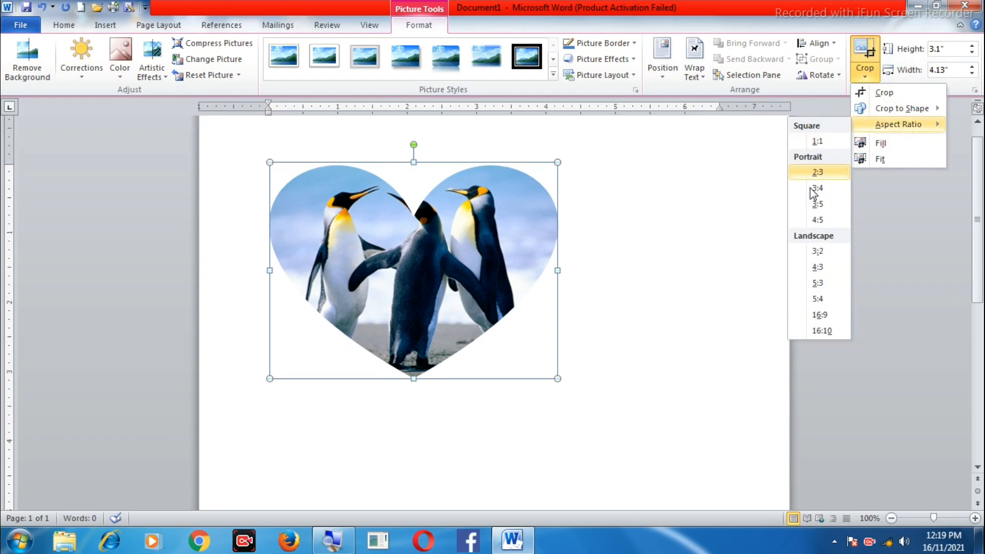
pyautogui.click(818, 299)
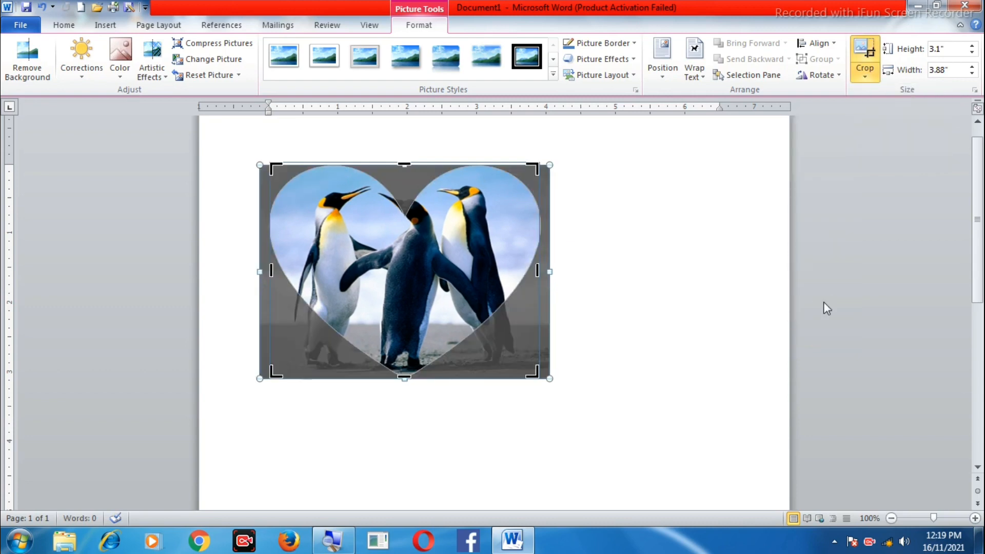
pyautogui.click(651, 328)
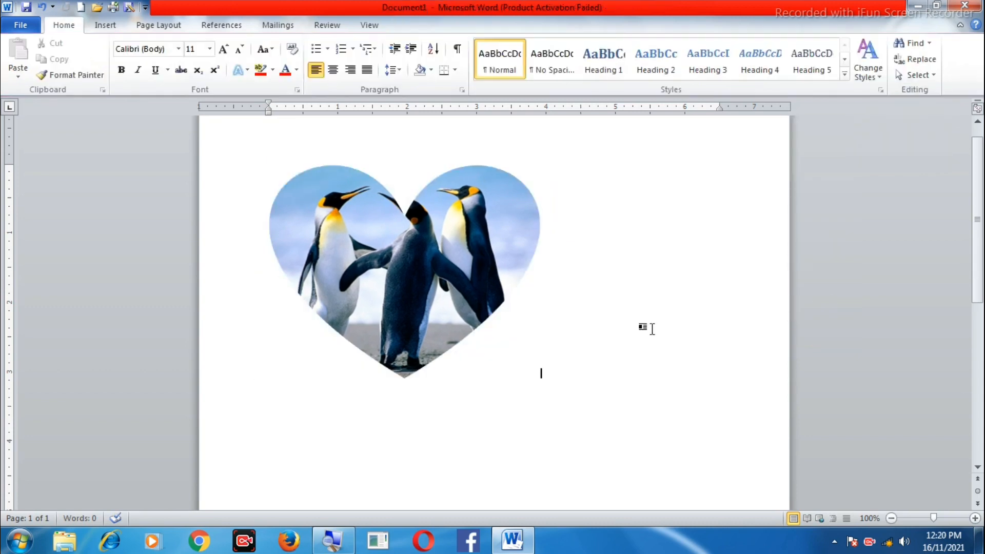
# Step: Undo the aspect ratio crop, heart shape and resizing to restore the picture as originally inserted
pyautogui.hotkey('ctrl', 'z')
pyautogui.hotkey('ctrl', 'z')
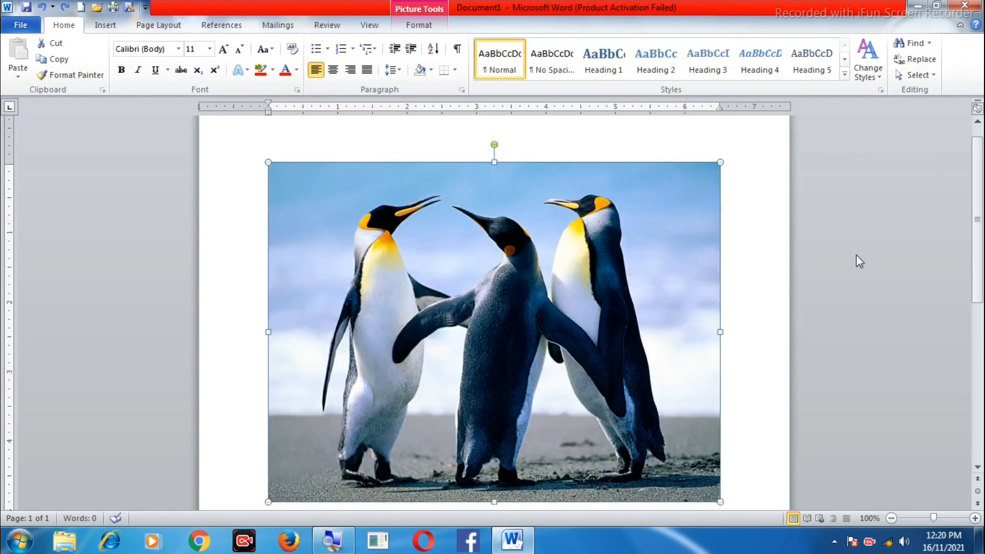
# Step: Crop the full-size rectangular penguin picture to the 5:4 landscape aspect ratio
pyautogui.doubleClick(655, 231)
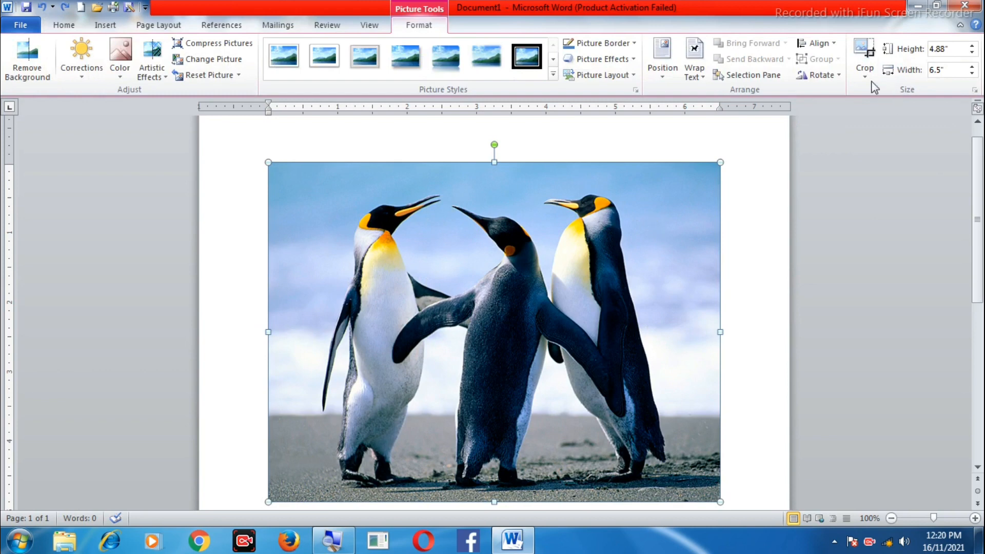
pyautogui.click(866, 77)
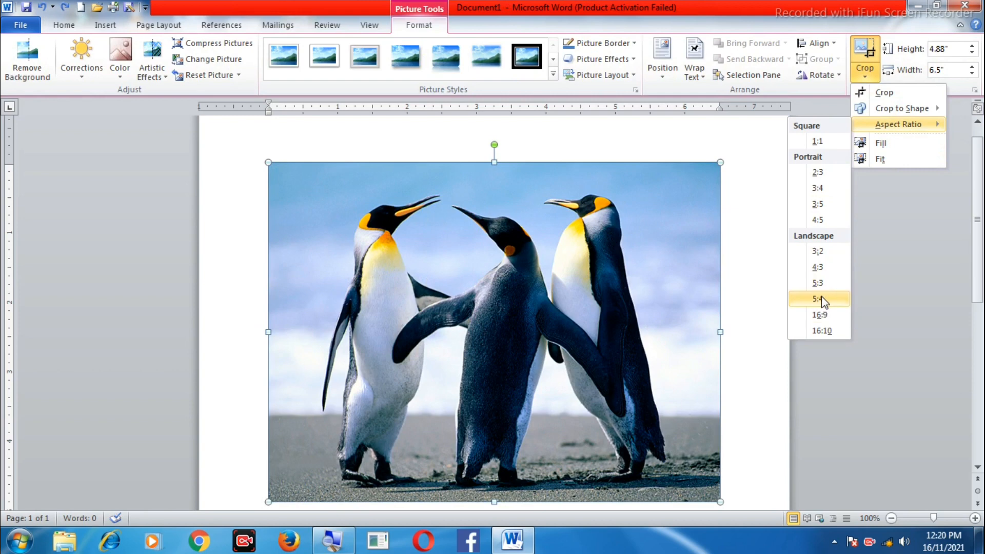
pyautogui.click(826, 299)
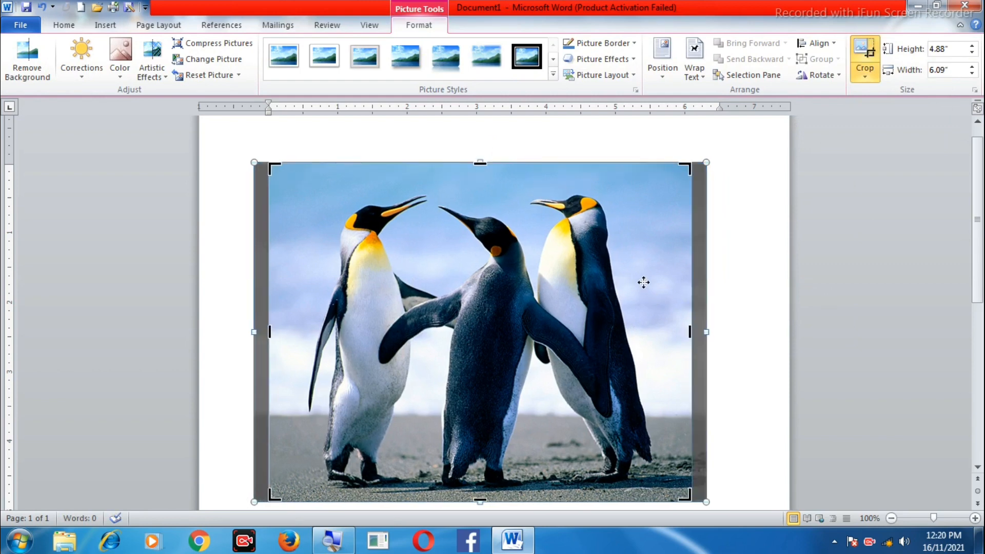
# Step: Crop the picture to the 2:3 portrait aspect ratio, apply the crop and reselect the picture
pyautogui.click(864, 77)
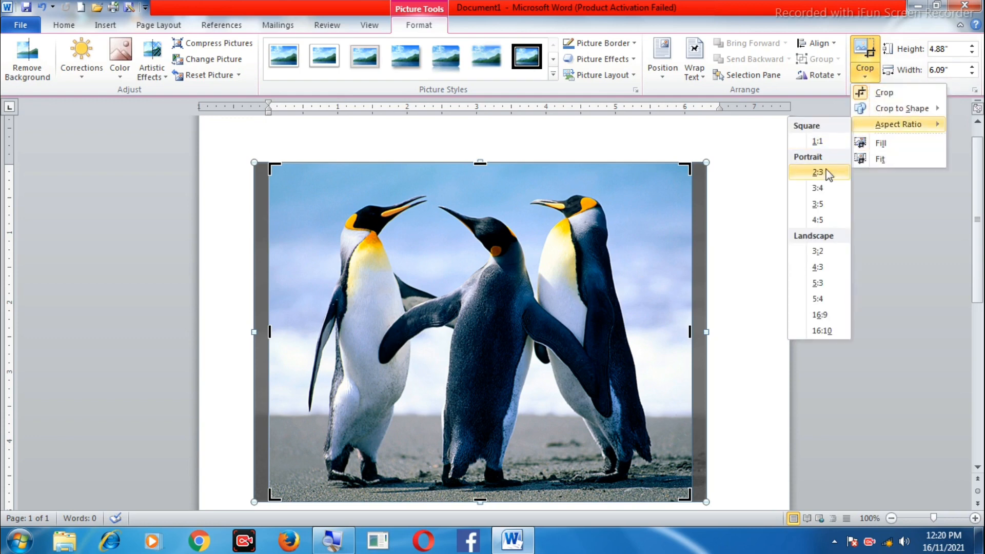
pyautogui.click(827, 174)
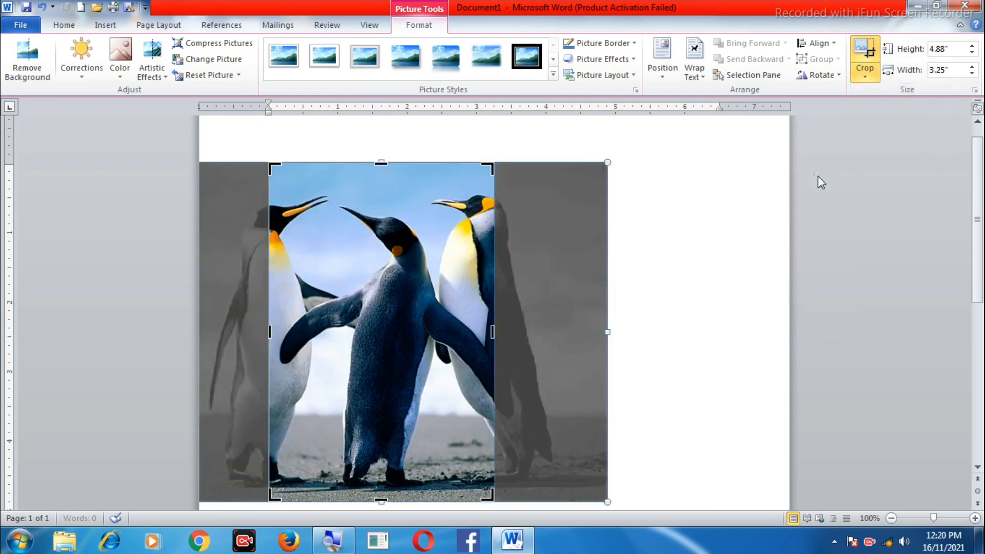
pyautogui.click(664, 283)
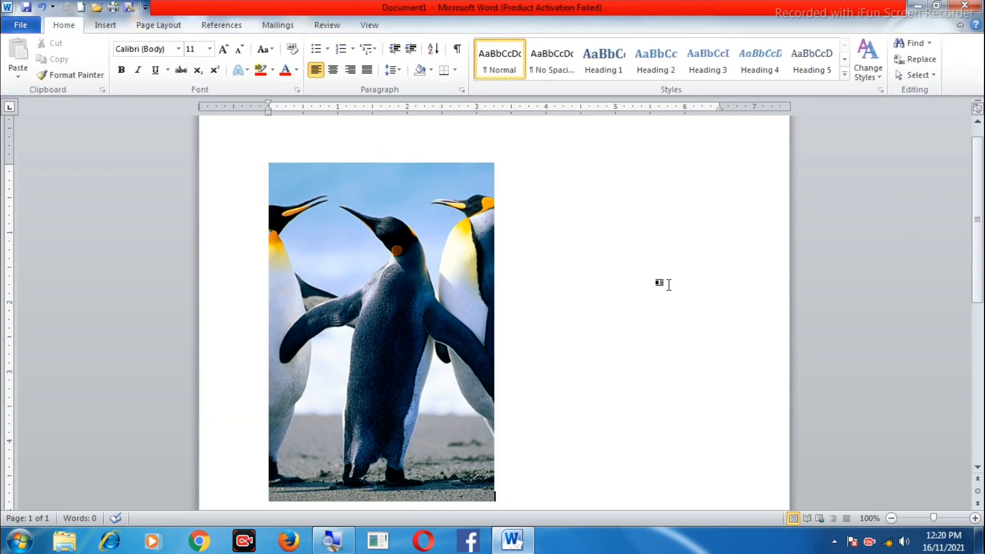
pyautogui.click(408, 291)
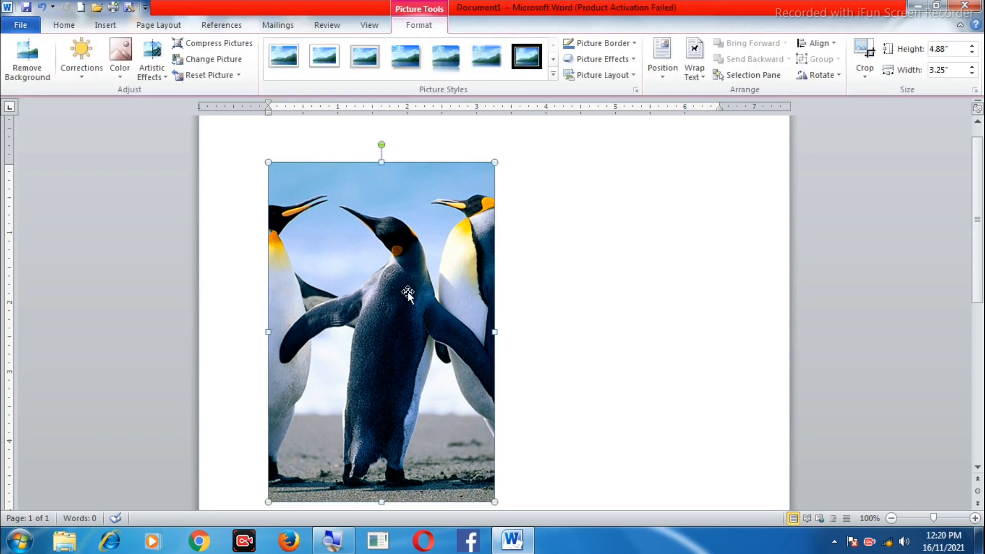
# Step: Set the penguin picture's text wrapping to Tight
pyautogui.click(835, 44)
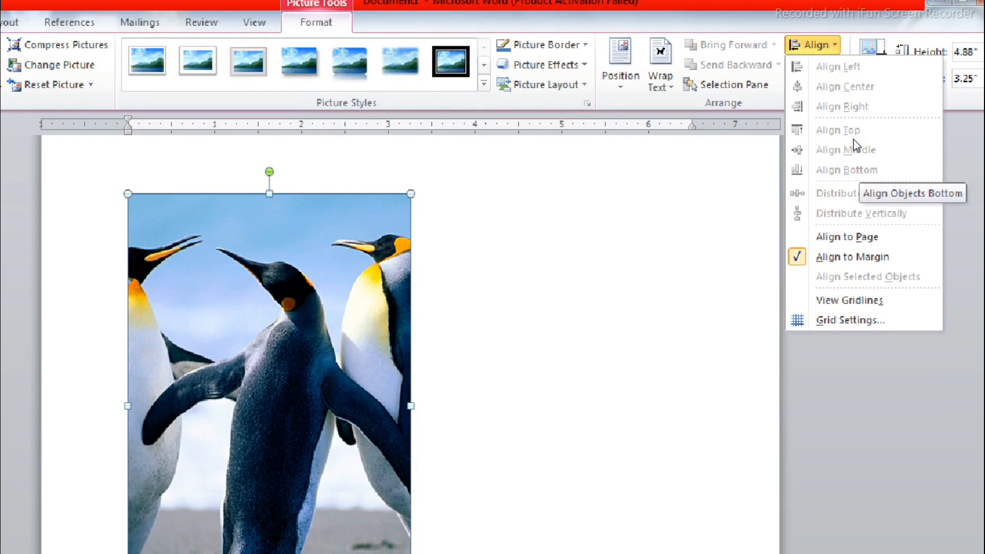
pyautogui.click(462, 280)
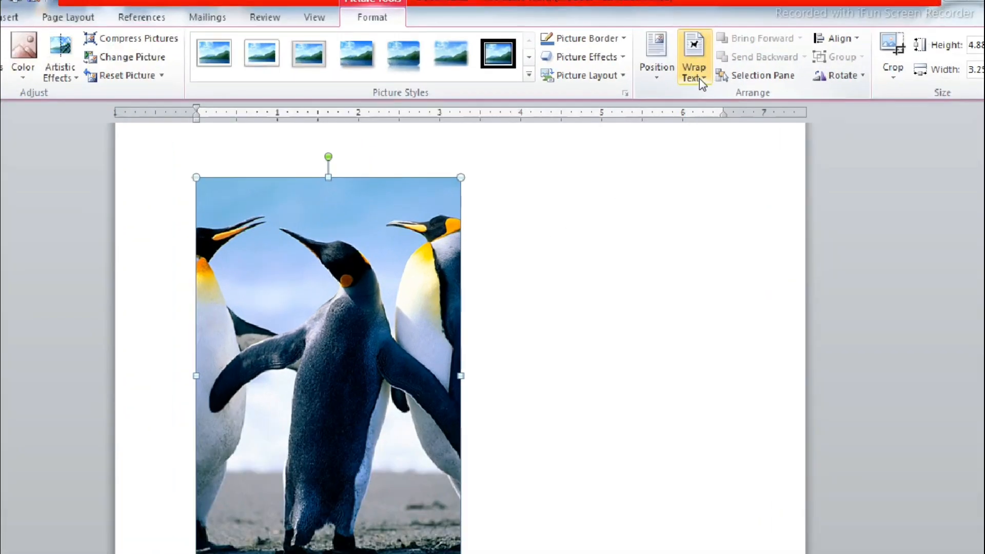
pyautogui.click(700, 79)
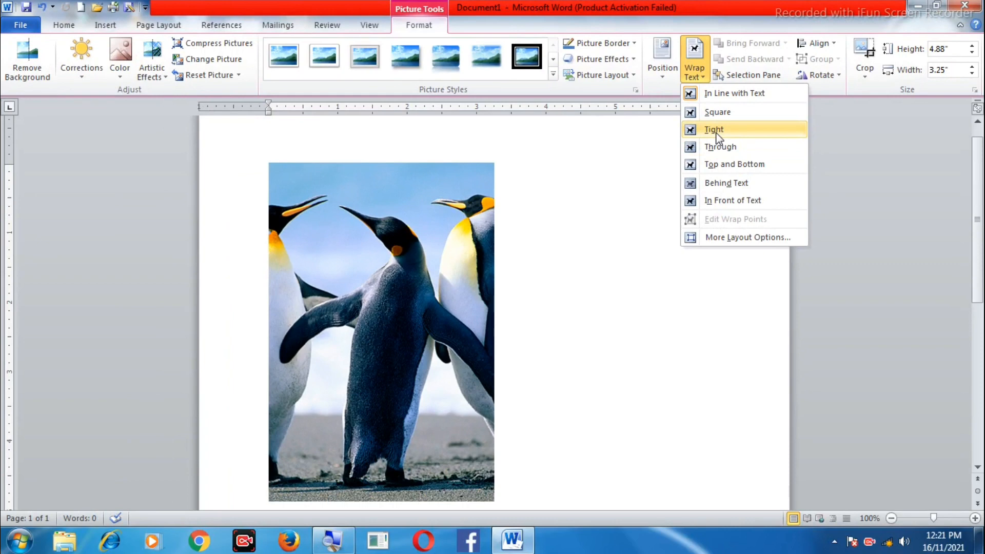
pyautogui.click(715, 130)
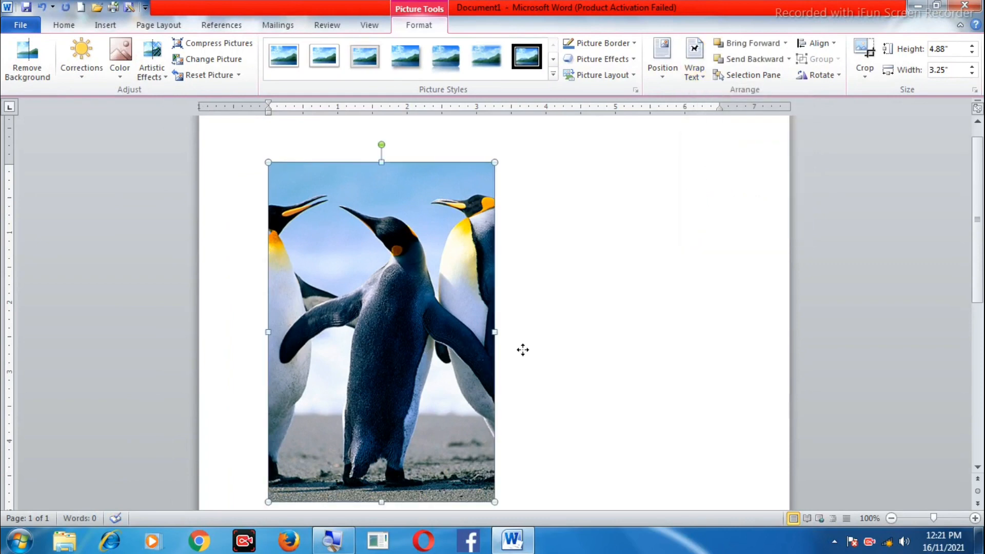
# Step: Move the penguin picture freely across the page and place it near the upper-left corner of the page
pyautogui.moveTo(522, 349); pyautogui.dragTo(373, 334)
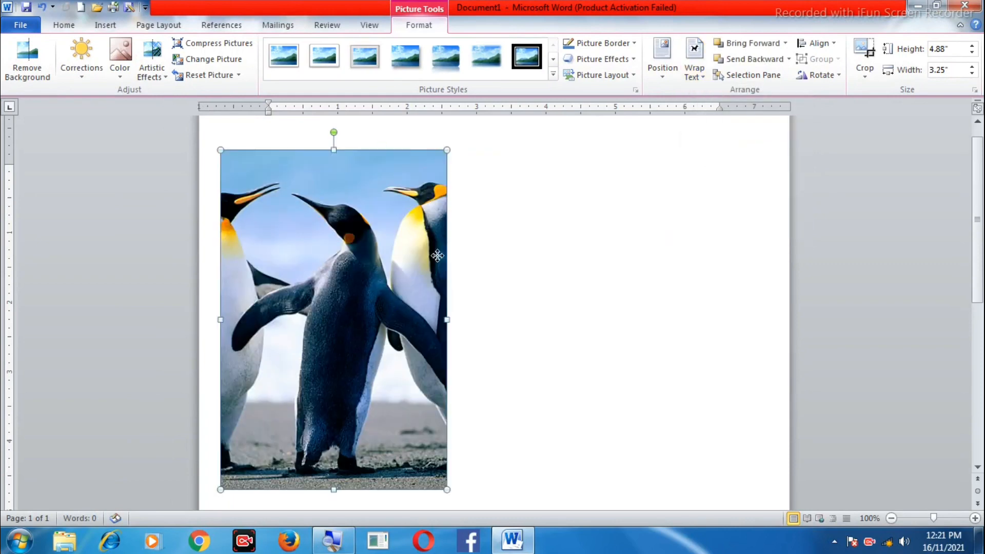
pyautogui.moveTo(437, 256); pyautogui.dragTo(674, 220)
pyautogui.moveTo(615, 228); pyautogui.dragTo(398, 254)
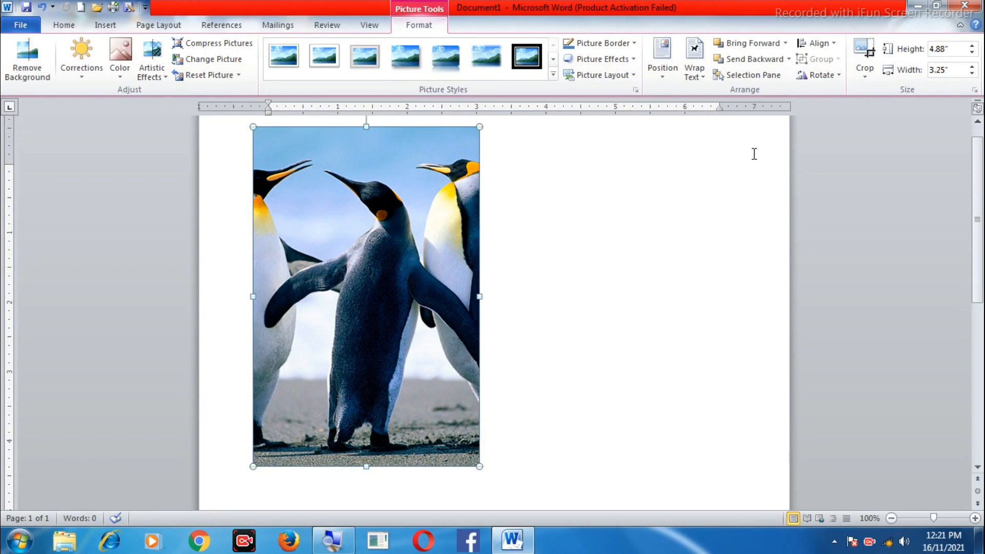
# Step: Align the penguin picture to the middle of the page margins and check its position
pyautogui.click(832, 43)
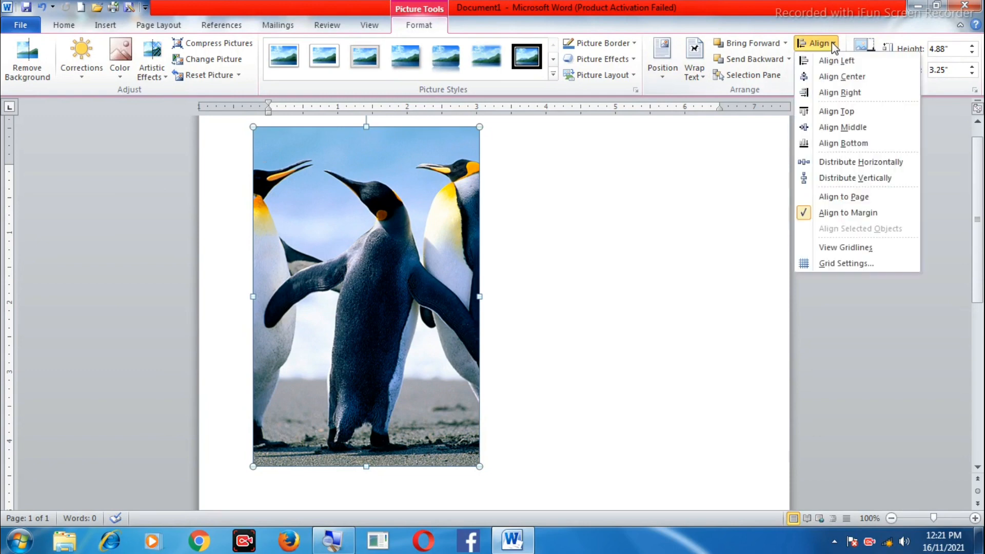
pyautogui.click(841, 127)
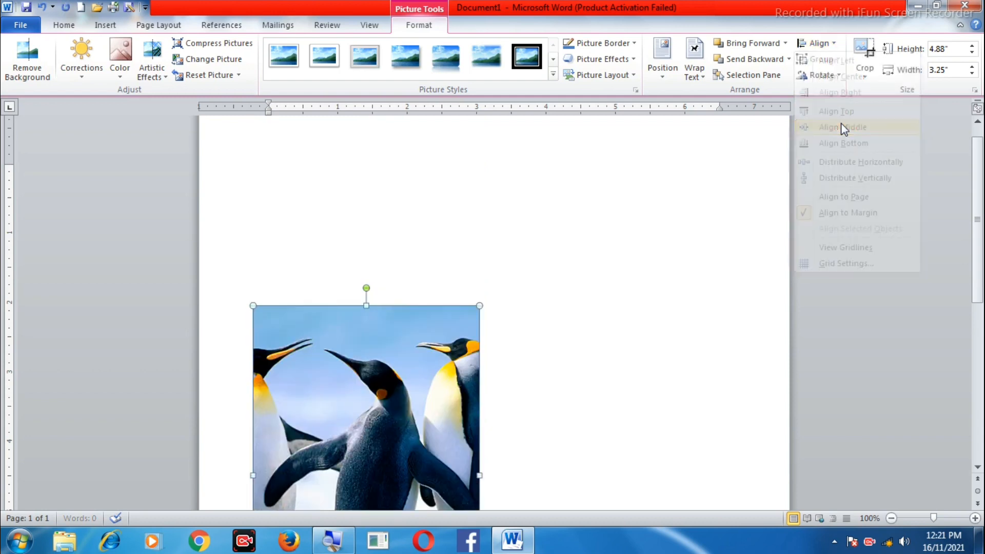
pyautogui.scroll(-4, 677, 274)
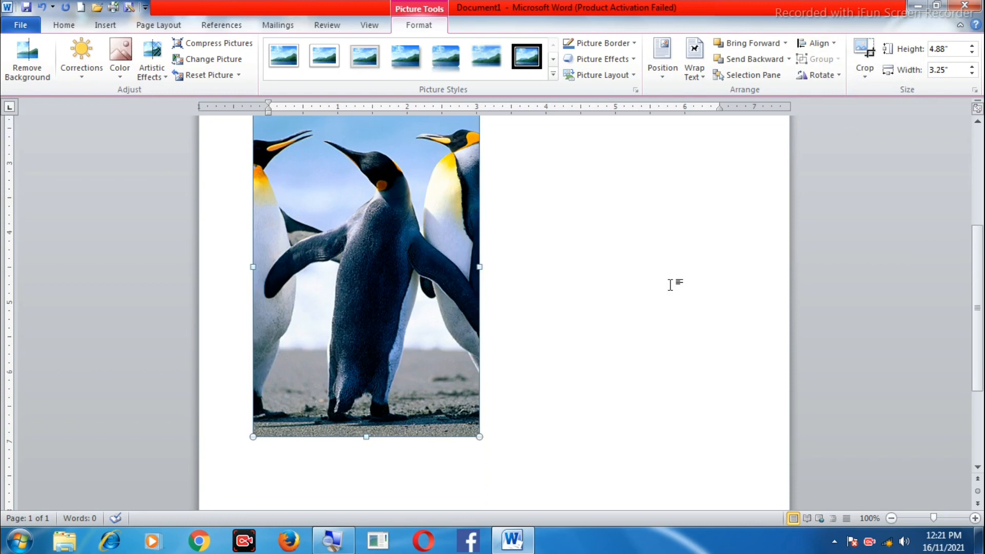
pyautogui.scroll(3, 671, 285)
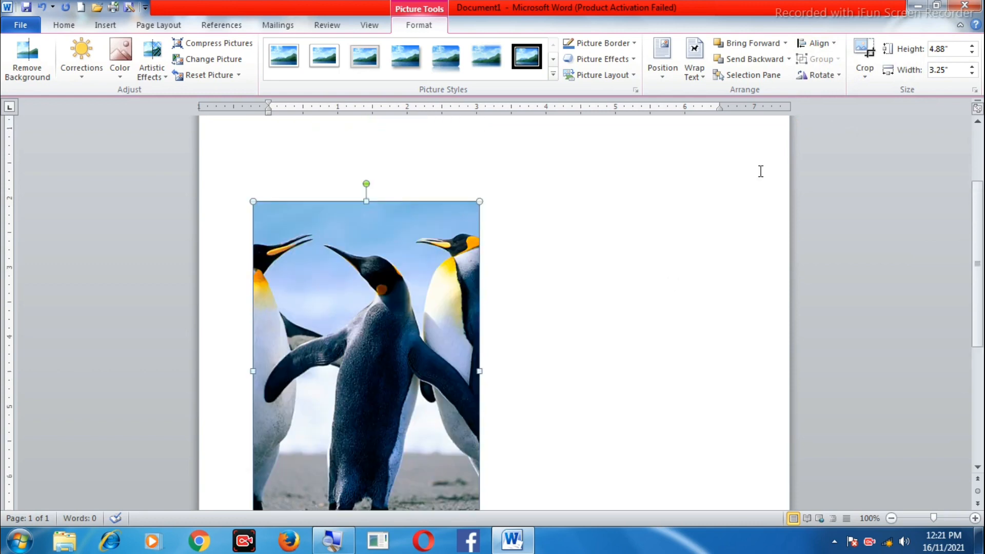
# Step: Align the penguin picture to the bottom margin and check its position on the page
pyautogui.click(834, 45)
pyautogui.click(841, 143)
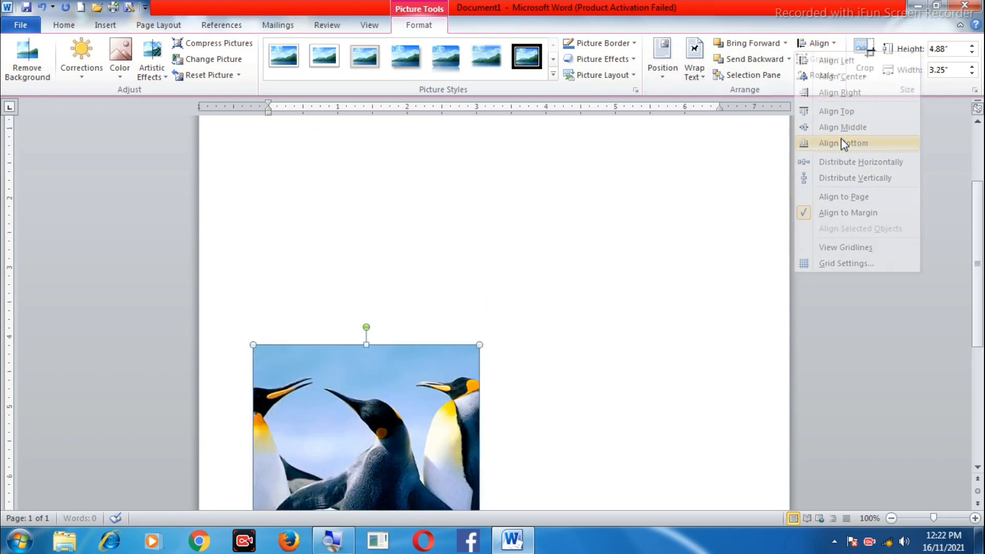
pyautogui.scroll(-7, 616, 315)
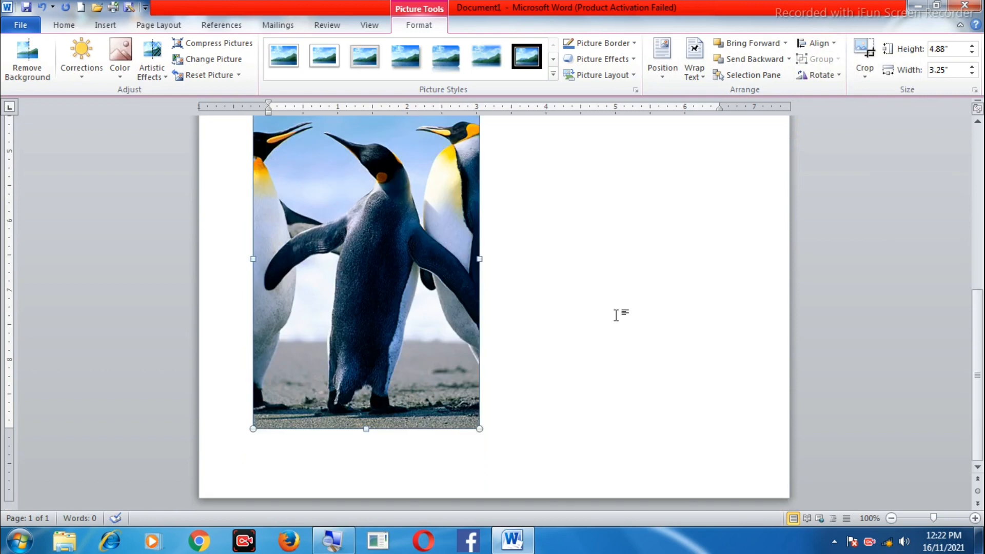
pyautogui.scroll(8, 616, 315)
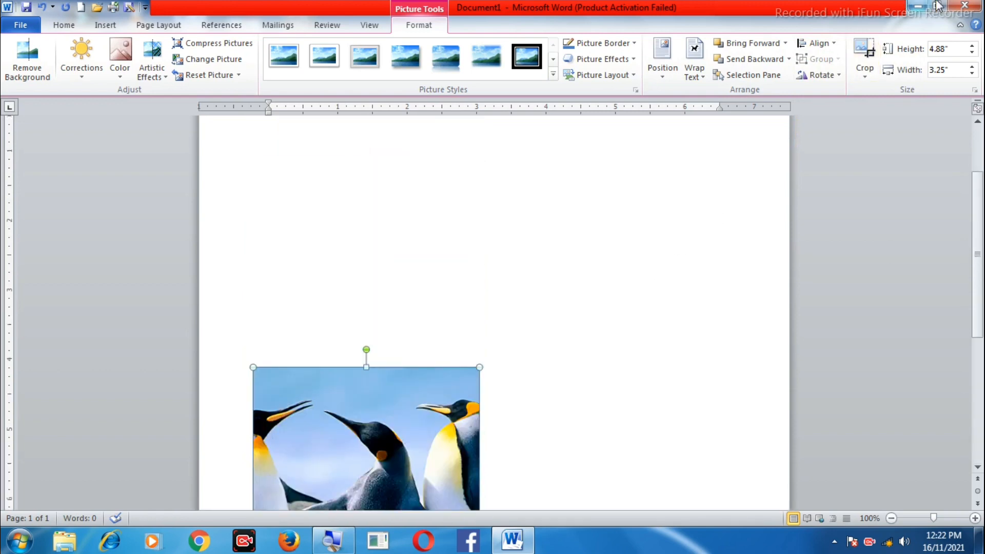
# Step: Align the penguin picture to the top margin and review the other alignment options
pyautogui.click(835, 45)
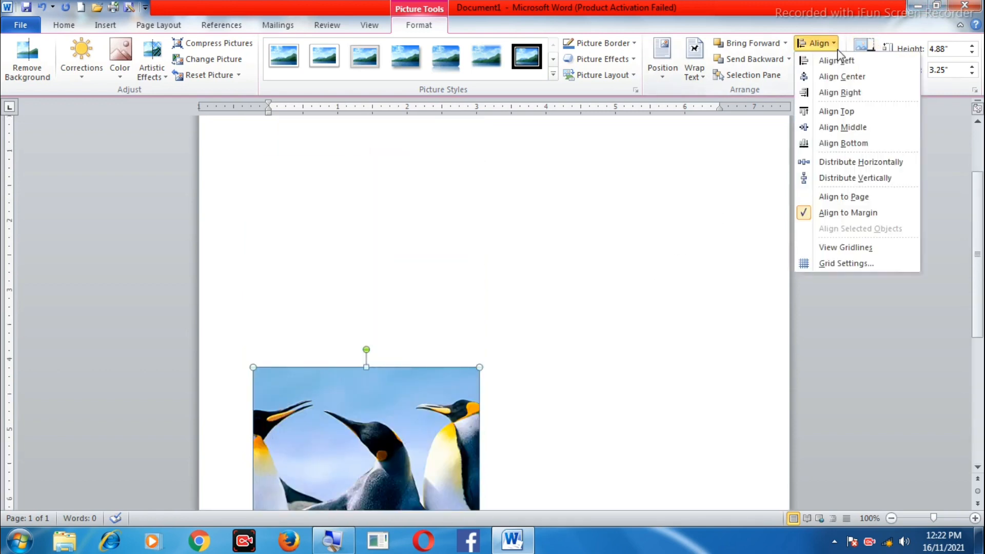
pyautogui.click(849, 116)
pyautogui.scroll(2, 507, 356)
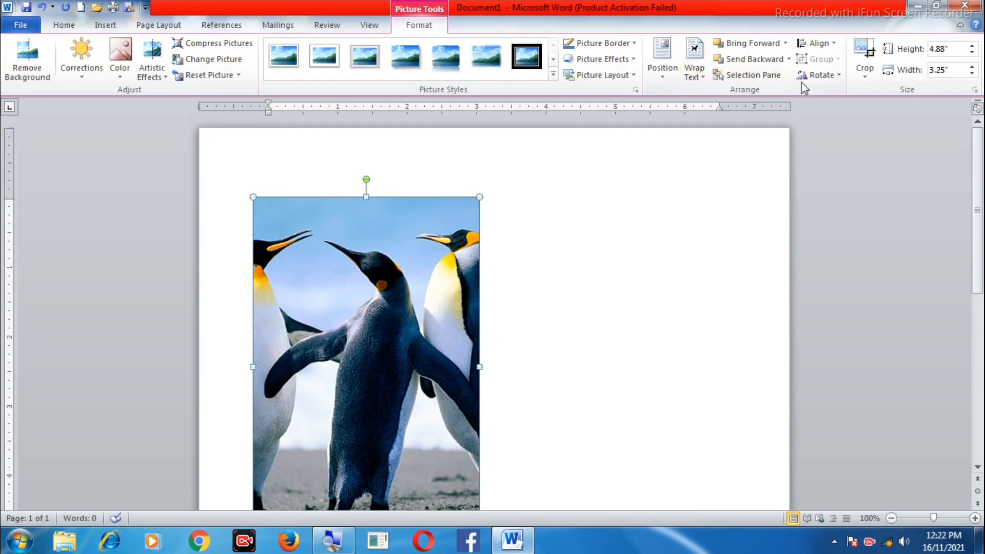
pyautogui.click(834, 46)
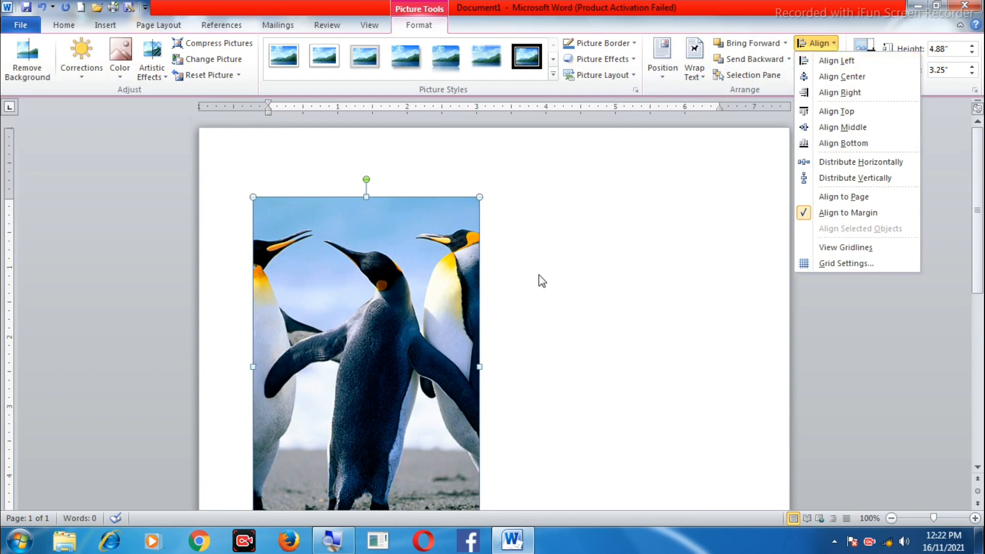
pyautogui.click(379, 356)
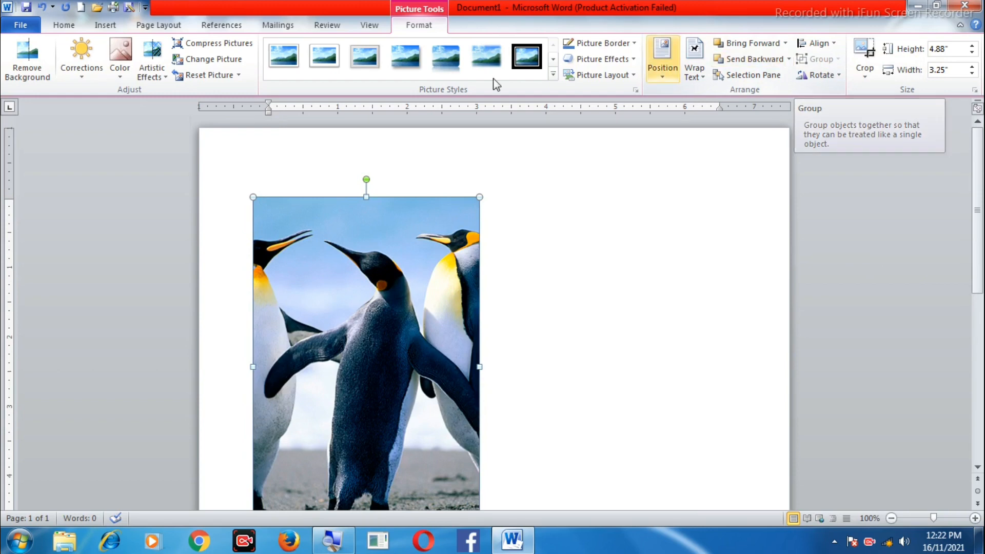
# Step: Insert the Tulips sample picture into the document beside the penguin picture
pyautogui.click(122, 25)
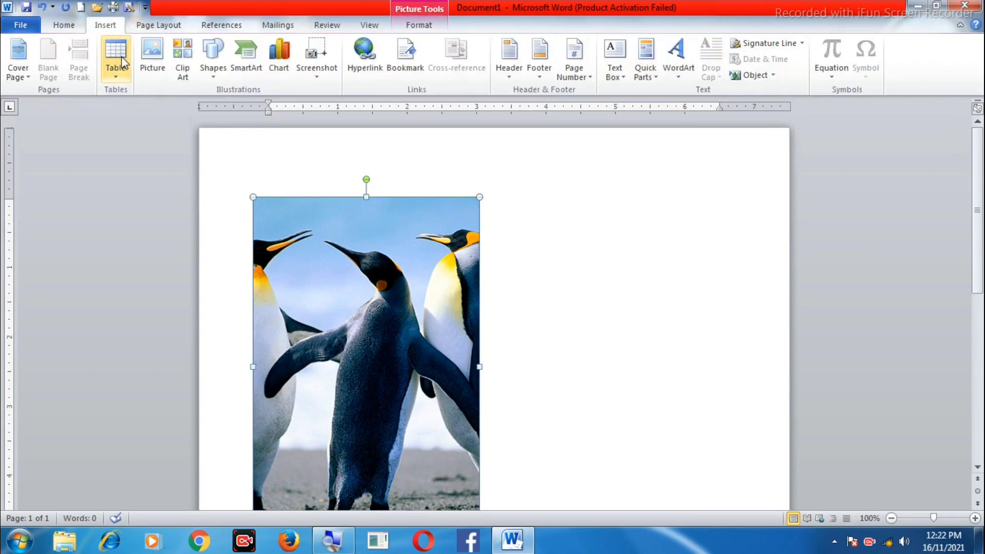
pyautogui.click(150, 55)
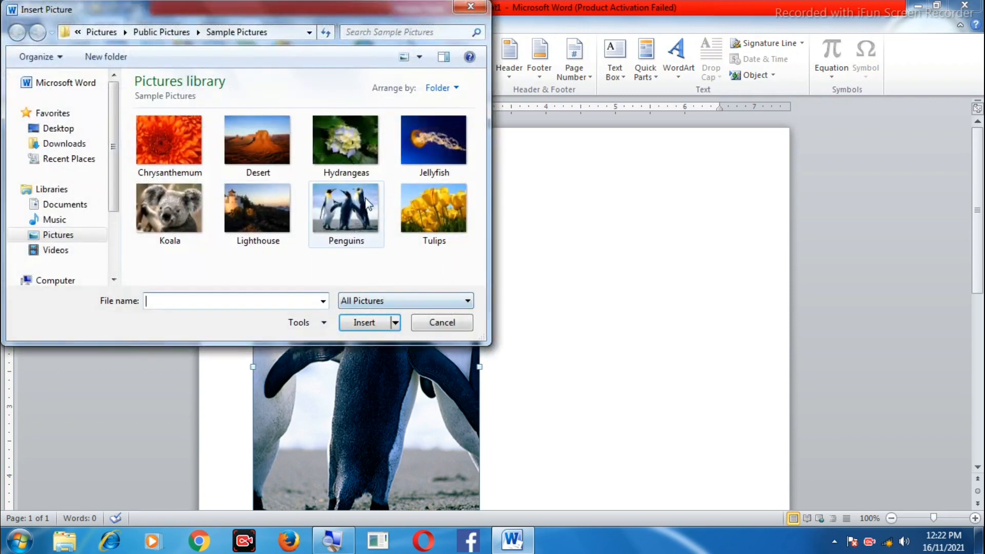
pyautogui.click(445, 198)
pyautogui.click(355, 317)
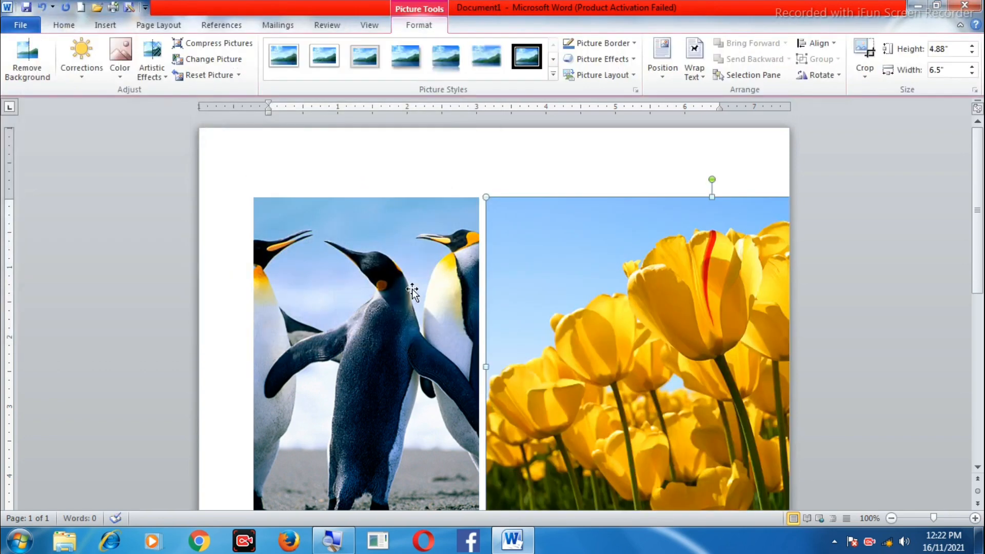
# Step: Reduce the tulips picture's height until it fits on the page beside the penguins, and select the penguin picture
pyautogui.click(975, 52)
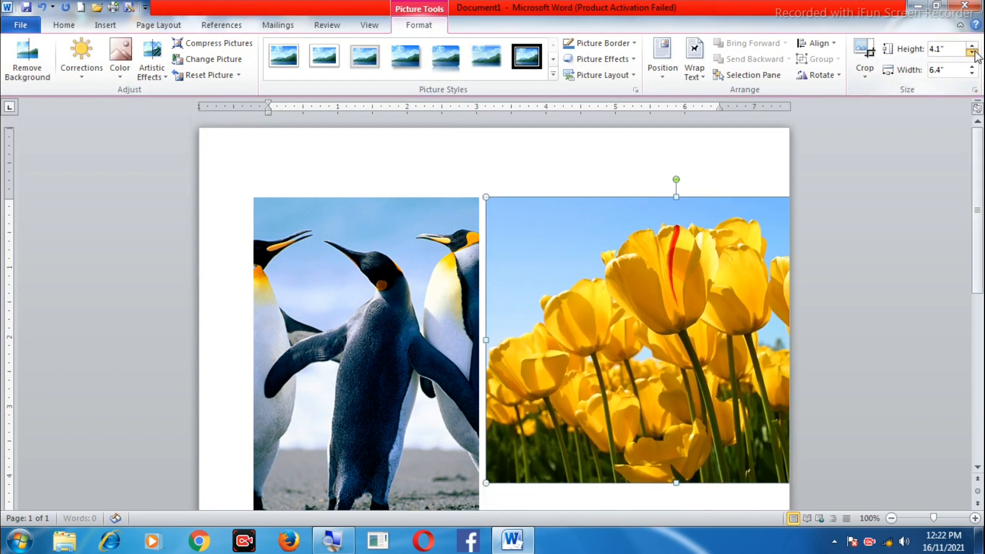
pyautogui.moveTo(975, 52); pyautogui.dragTo(975, 51)
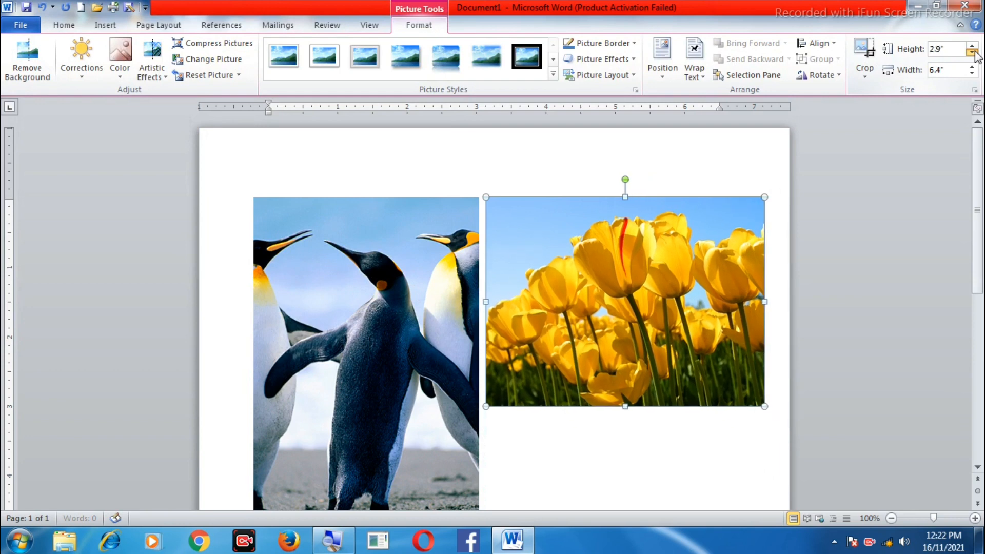
pyautogui.click(426, 308)
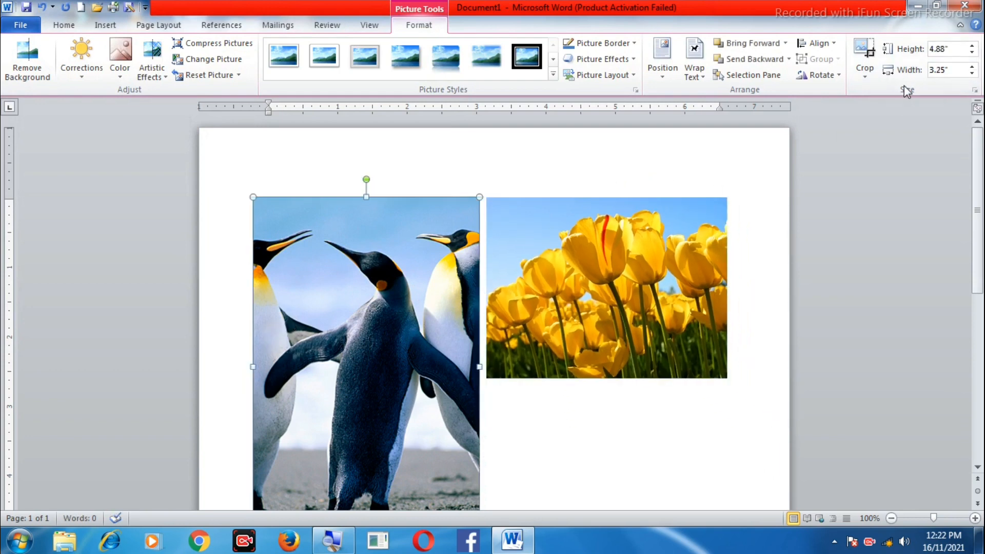
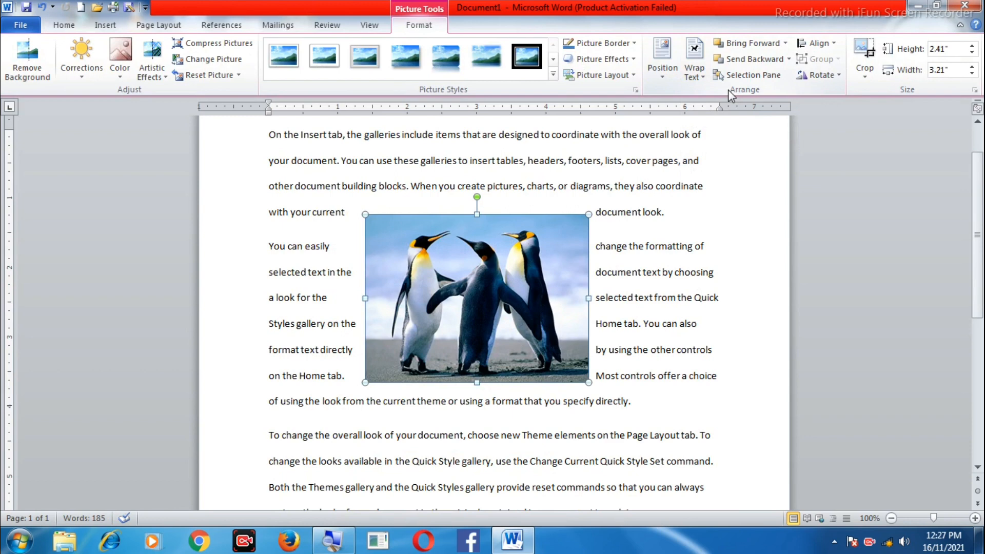
# Step: Preview the In Line with Text and In Front of Text wrapping options on the penguin picture within the paragraphs
pyautogui.click(704, 81)
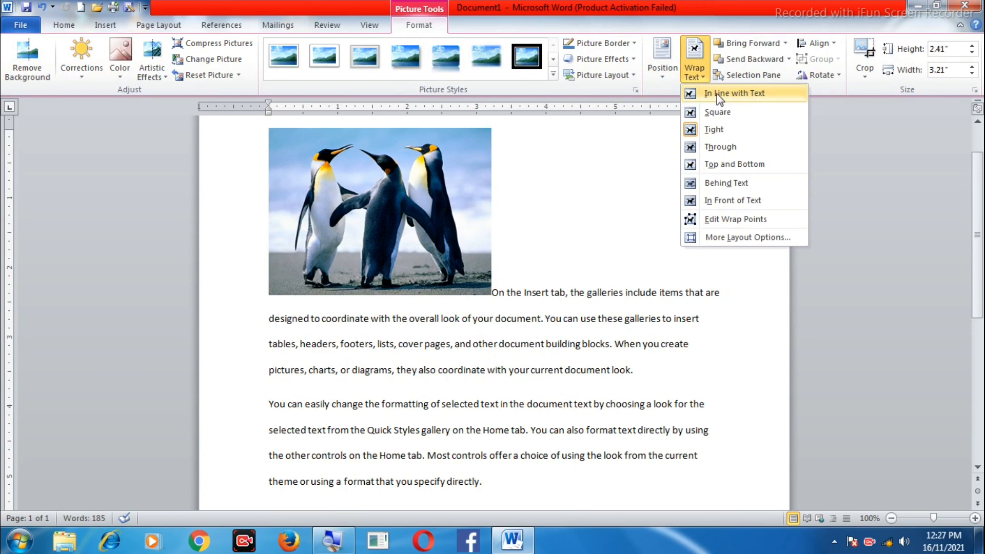
pyautogui.click(686, 114)
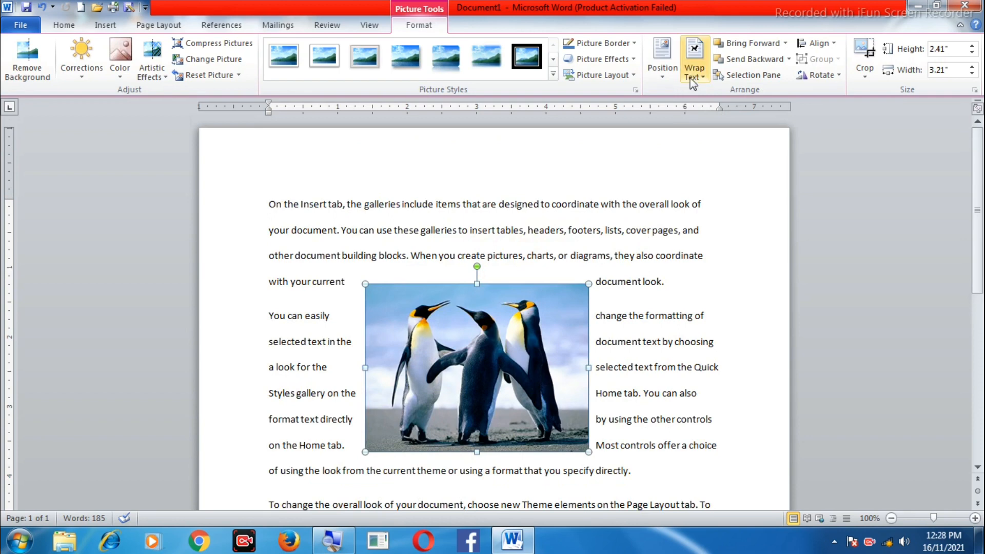
pyautogui.click(700, 79)
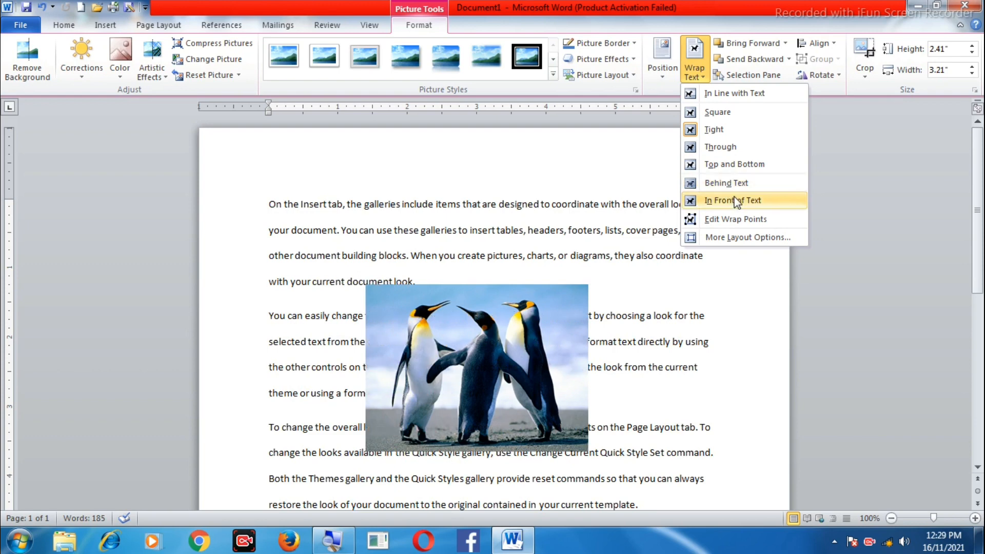
pyautogui.press('Escape')
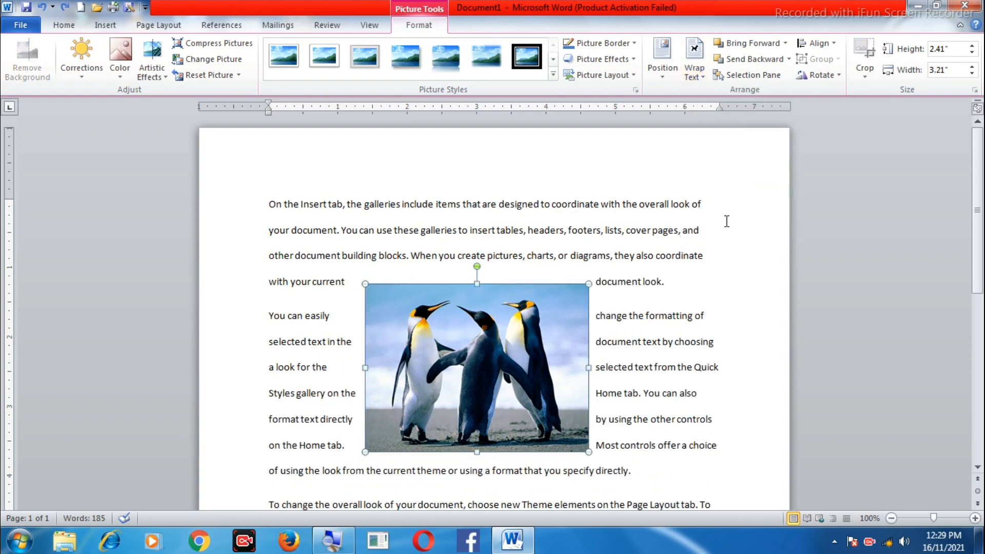
# Step: Edit the penguin picture's wrap points, moving all four corners inward so the text flows closer around the penguins
pyautogui.click(698, 80)
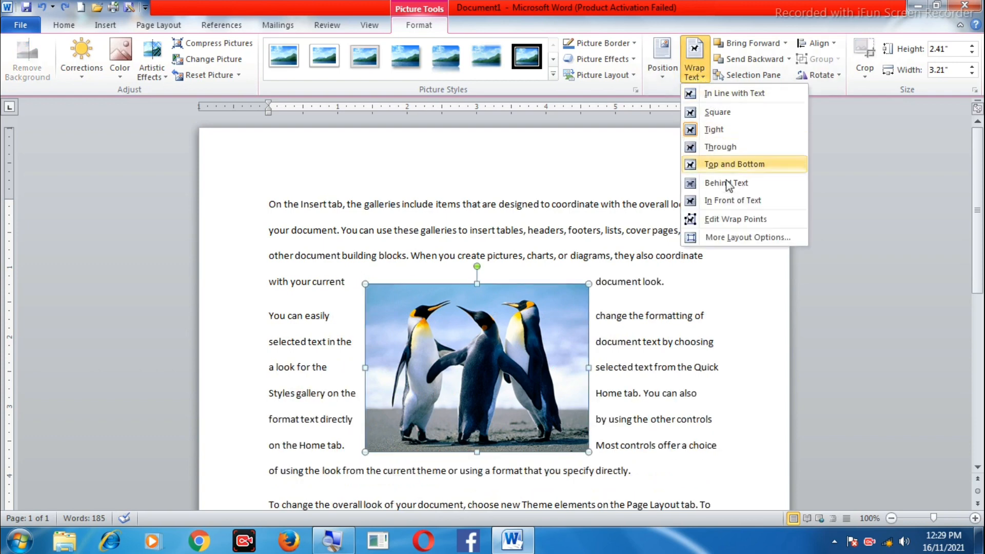
pyautogui.click(763, 224)
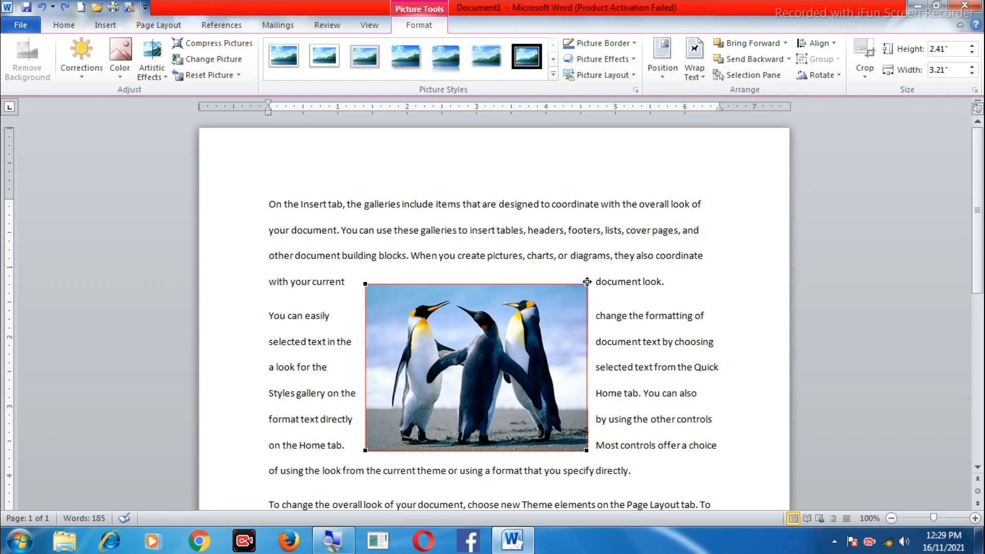
pyautogui.moveTo(586, 281); pyautogui.dragTo(518, 320)
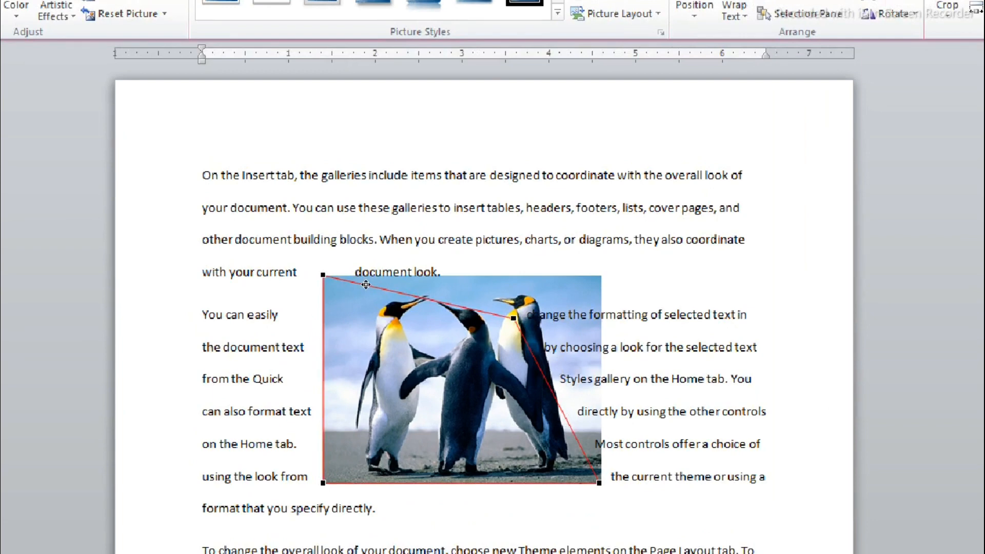
pyautogui.moveTo(365, 284); pyautogui.dragTo(409, 317)
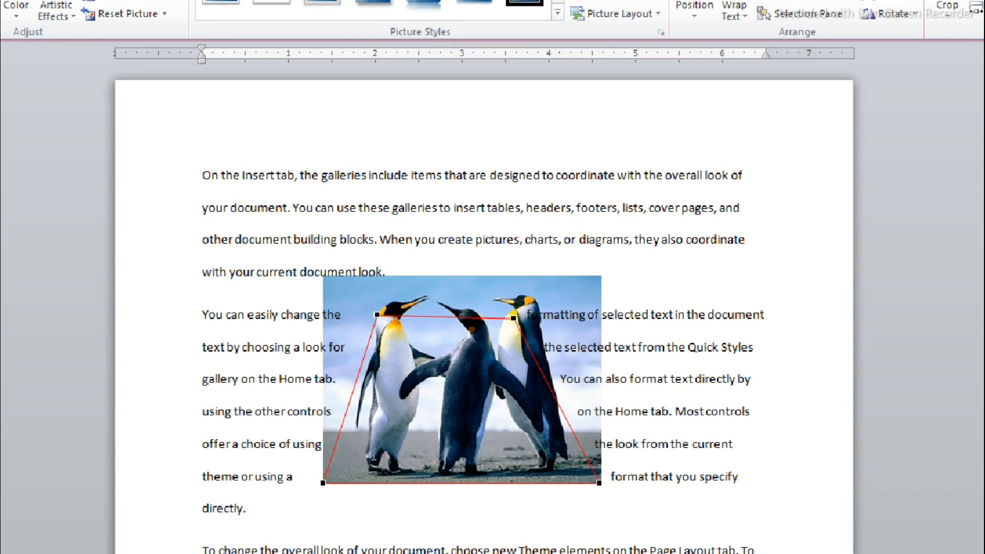
pyautogui.moveTo(364, 451); pyautogui.dragTo(396, 422)
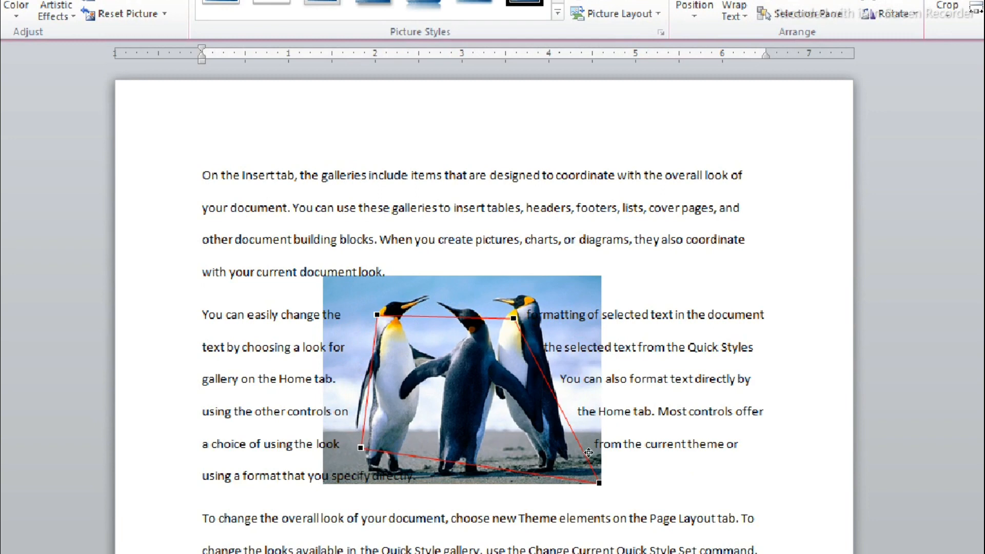
pyautogui.moveTo(588, 452); pyautogui.dragTo(554, 436)
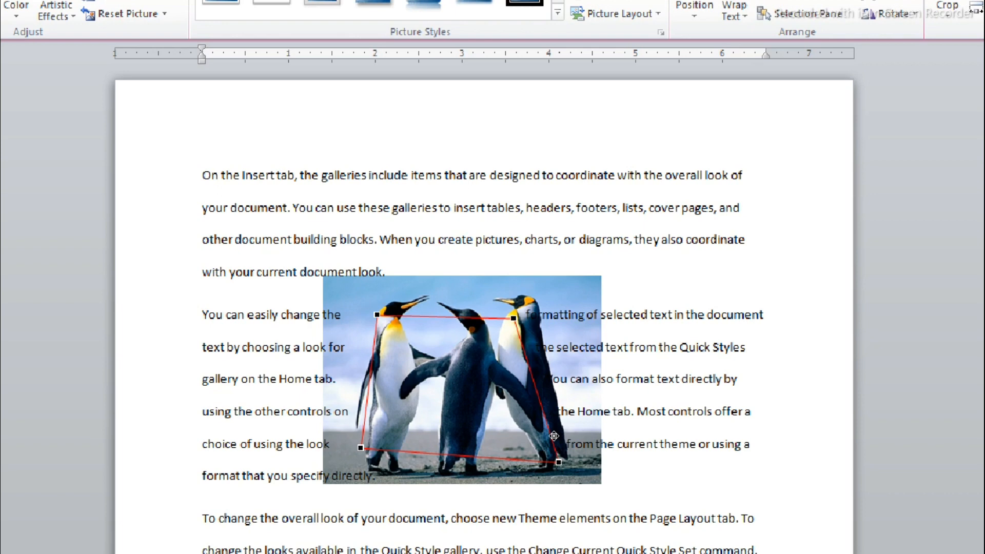
# Step: Set the penguin picture's text wrapping to Square and restrict the wrapped text to the picture's left side only
pyautogui.click(734, 10)
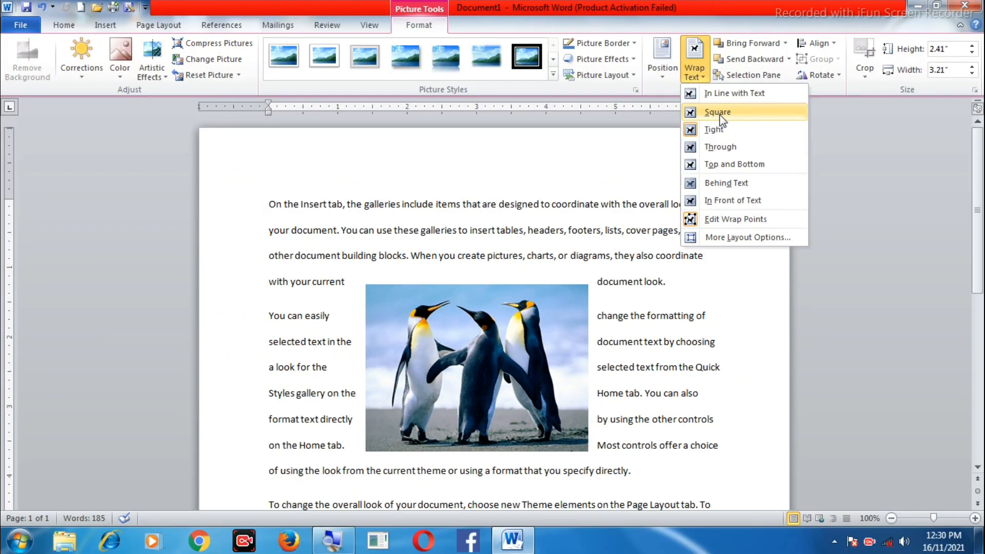
pyautogui.click(719, 115)
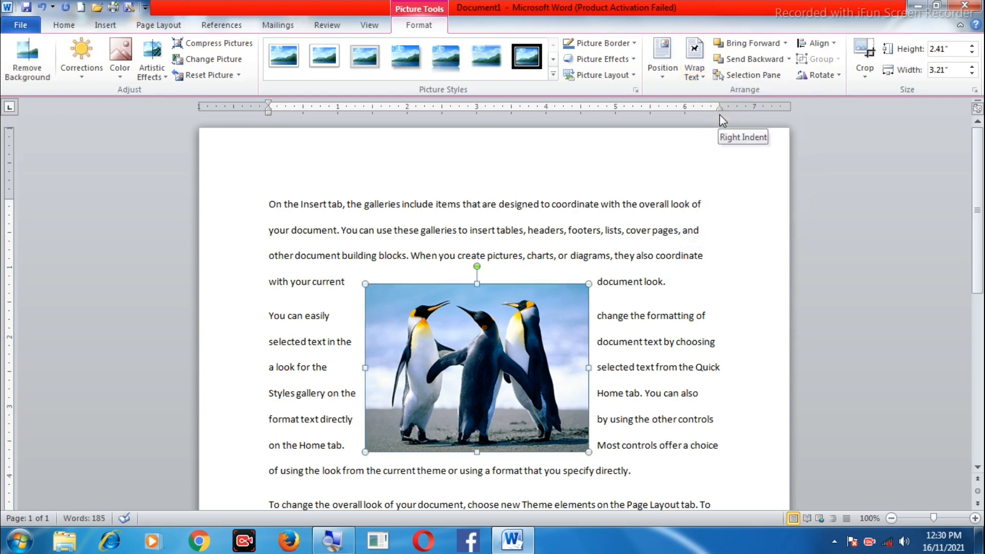
pyautogui.click(701, 76)
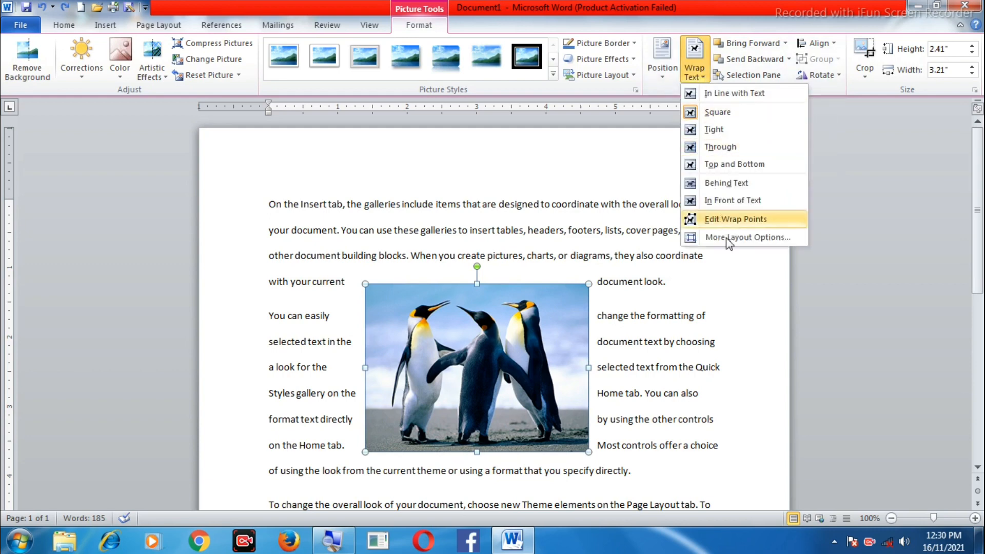
pyautogui.click(752, 237)
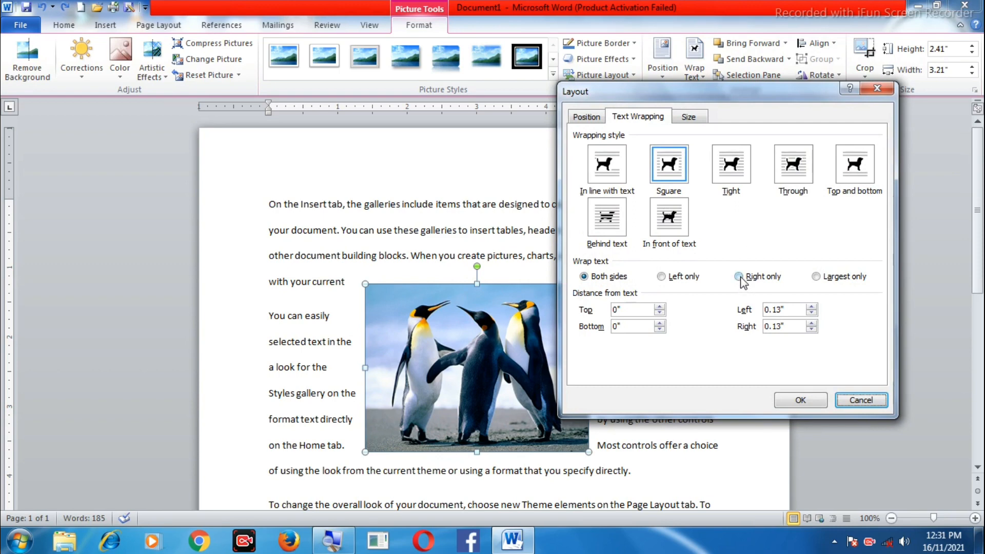
pyautogui.click(673, 279)
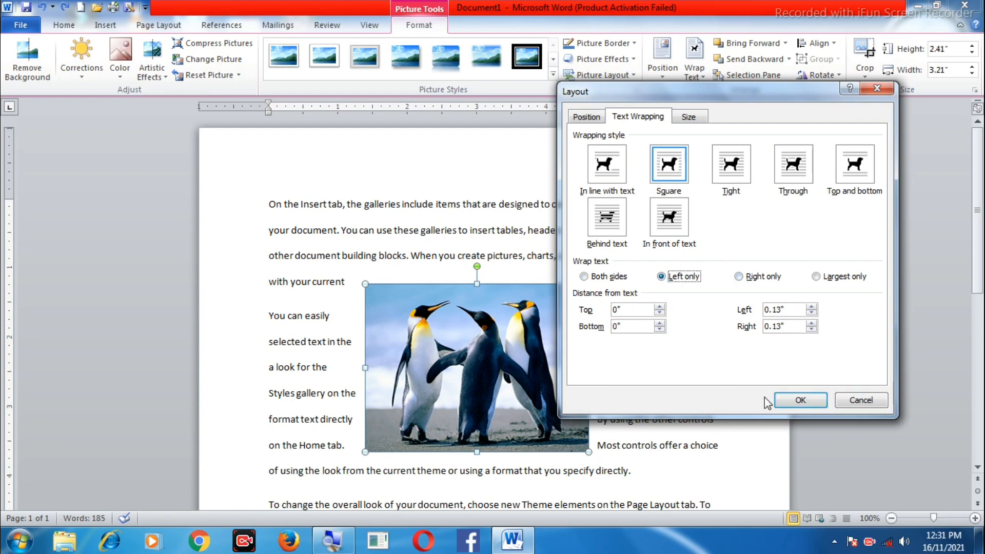
pyautogui.click(797, 400)
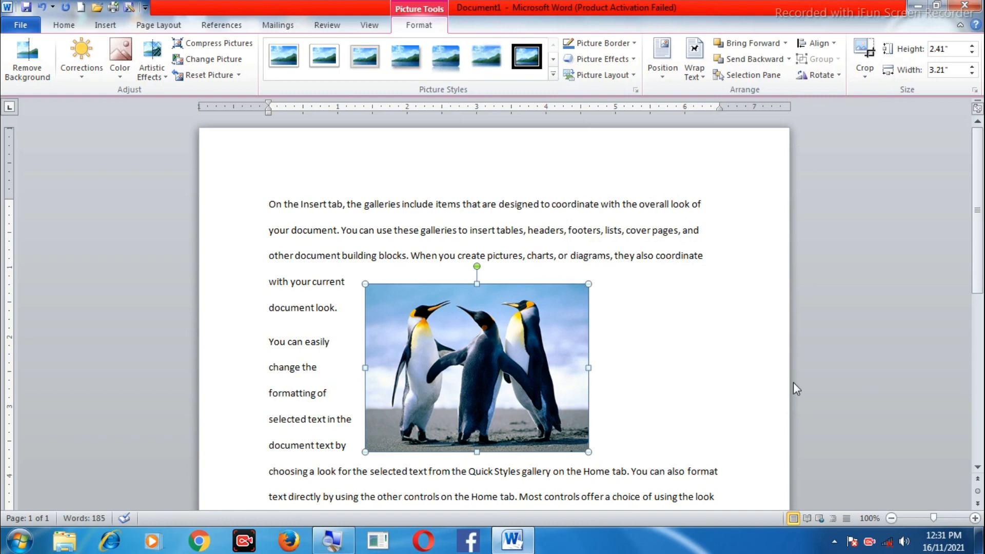
# Step: Wrap text on the right side only of the penguin picture and position it in the top center with square text wrapping
pyautogui.click(704, 84)
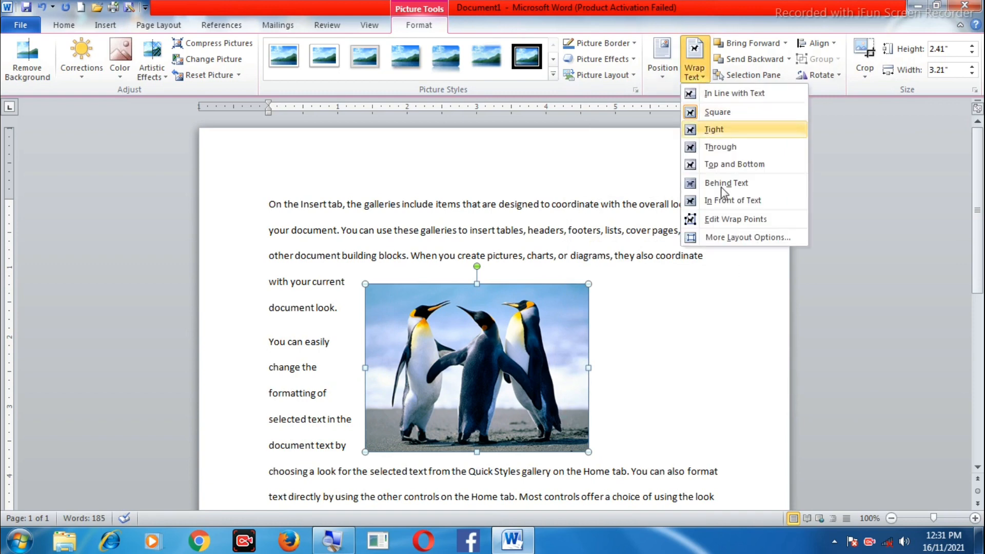
pyautogui.click(728, 237)
pyautogui.click(759, 277)
pyautogui.click(788, 404)
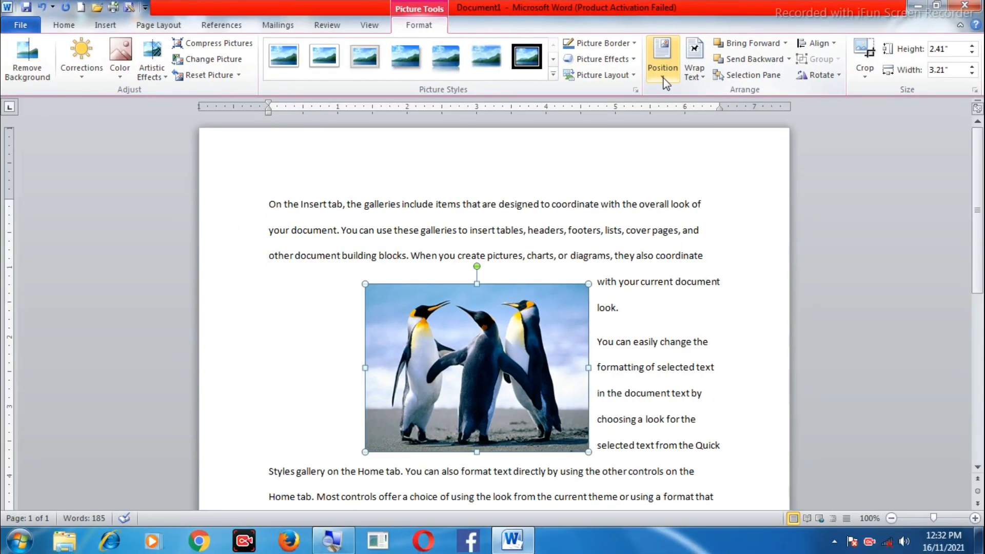
pyautogui.click(665, 81)
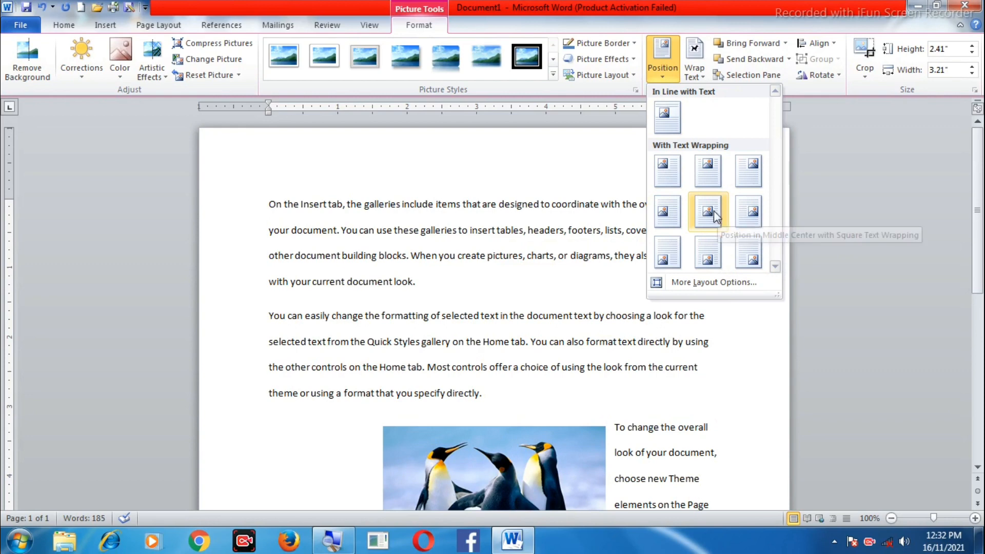
pyautogui.click(710, 180)
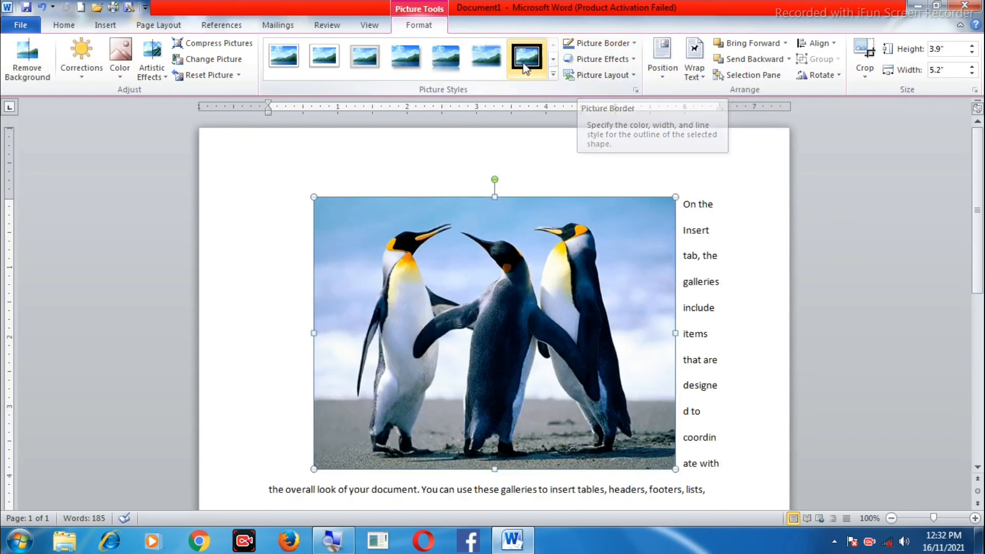
# Step: Apply a standard red border to the penguin picture and open the border weight choices
pyautogui.click(633, 44)
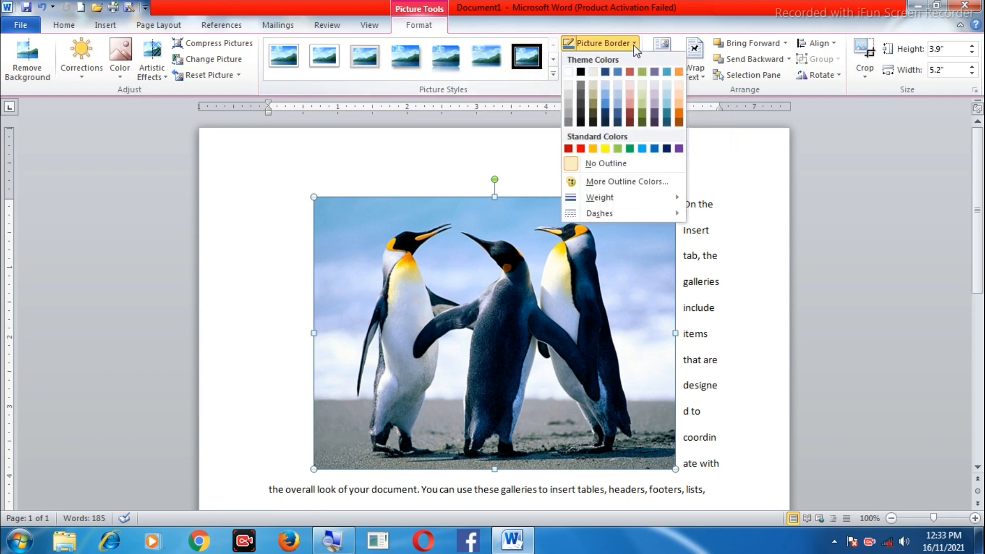
pyautogui.click(582, 149)
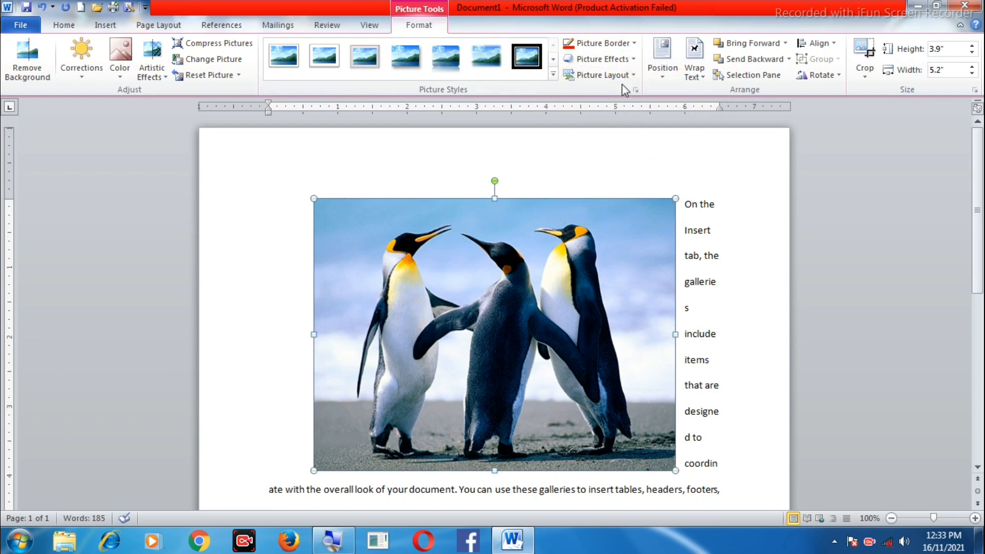
pyautogui.click(603, 43)
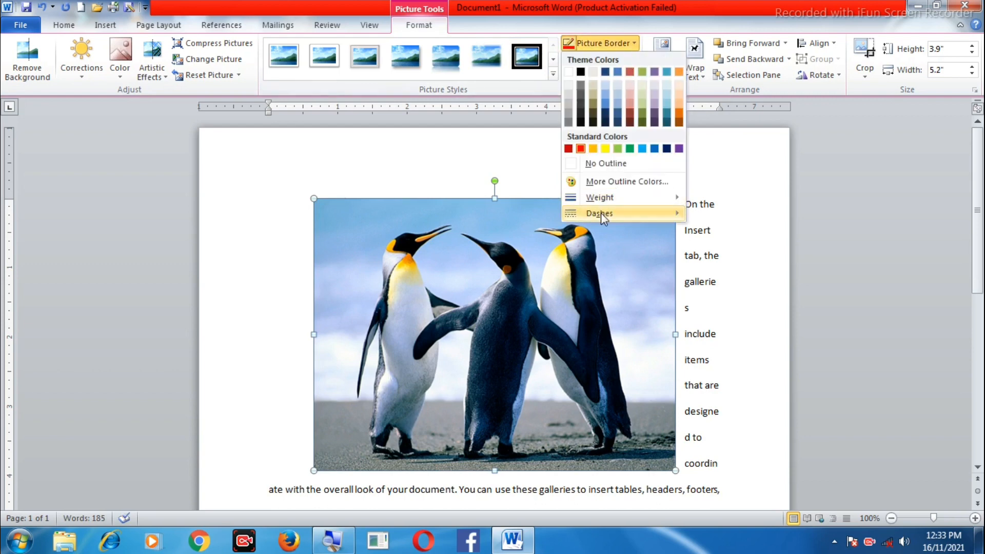
pyautogui.moveTo(603, 206)
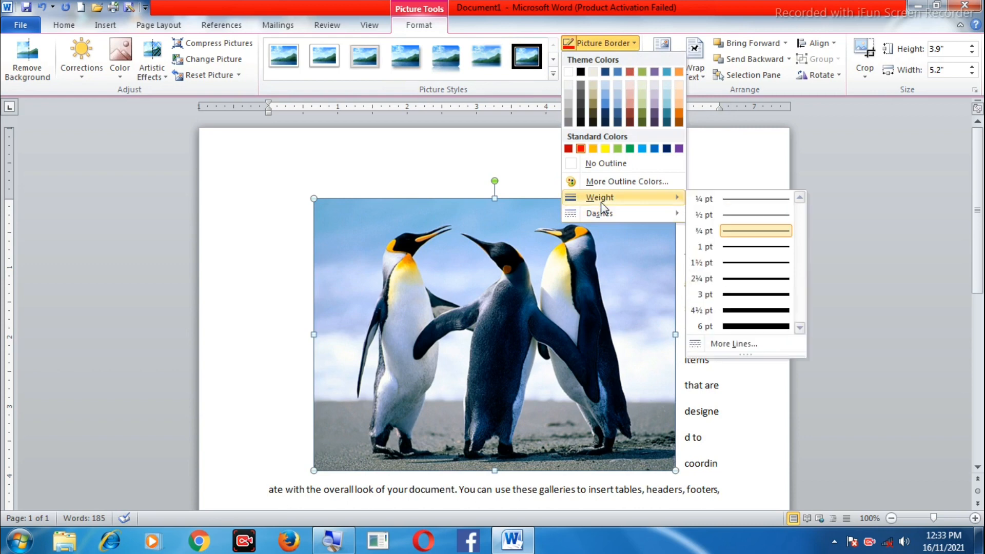
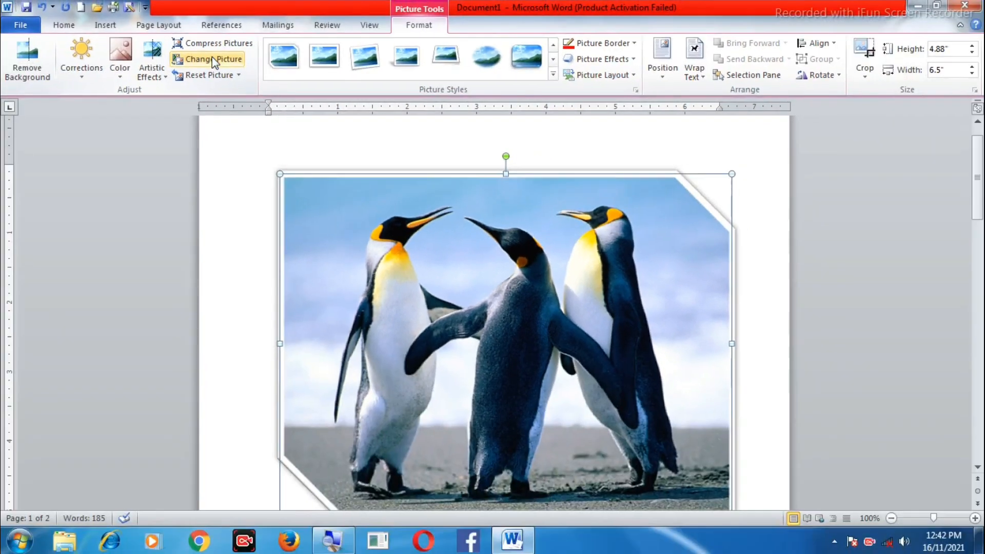
# Step: Replace the framed penguin picture with the Koala sample picture
pyautogui.click(214, 61)
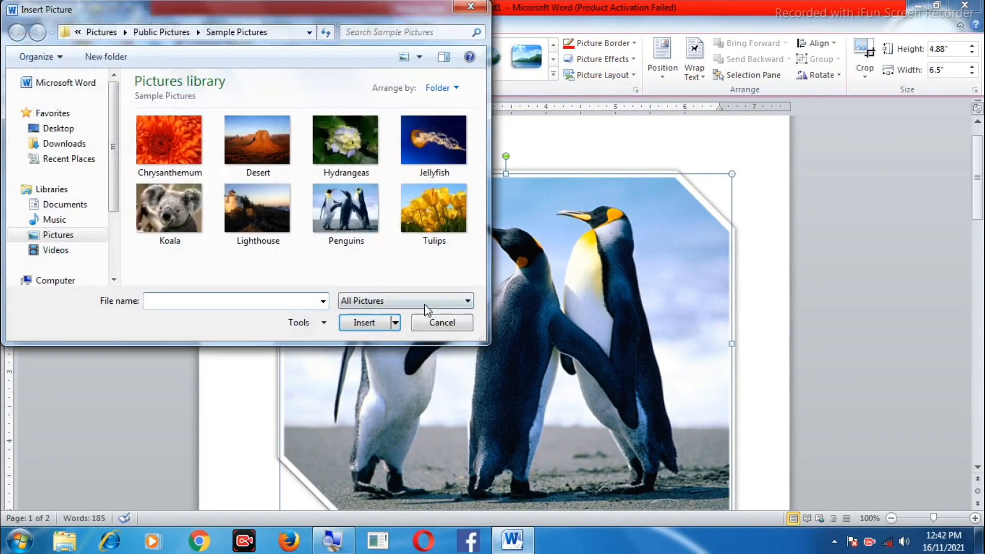
pyautogui.click(163, 204)
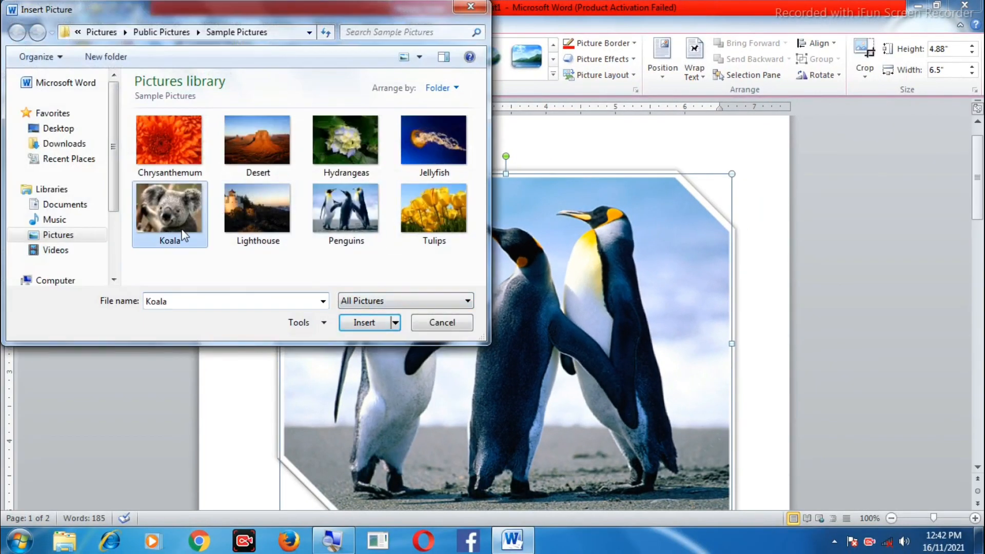
pyautogui.click(354, 323)
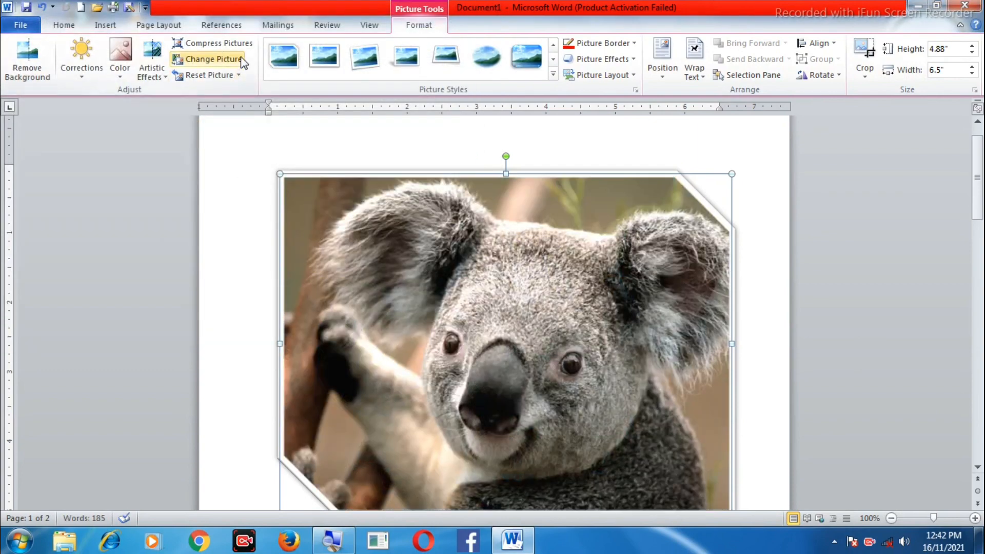
# Step: Change the koala picture back to the Penguins sample picture and reset the picture's formatting
pyautogui.click(211, 59)
pyautogui.click(312, 226)
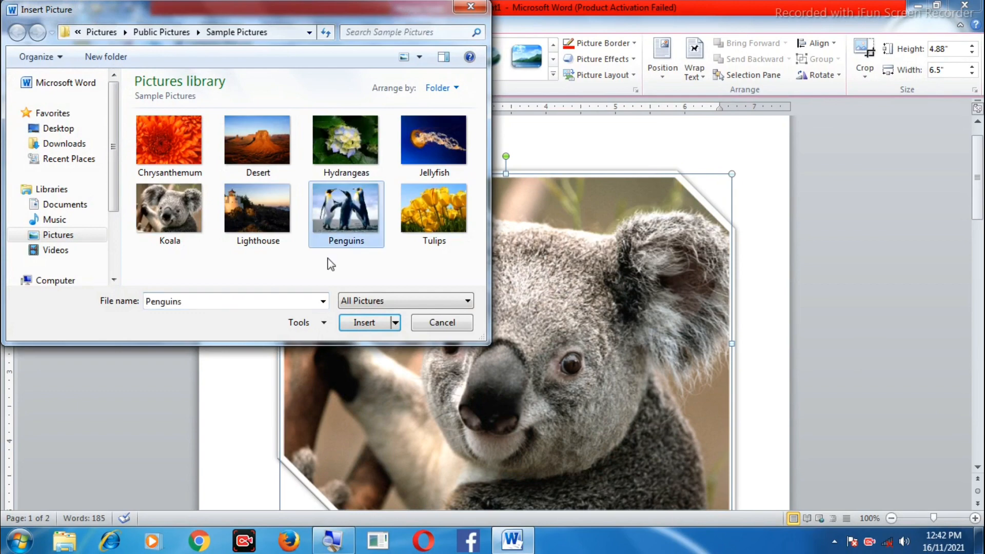
pyautogui.click(362, 322)
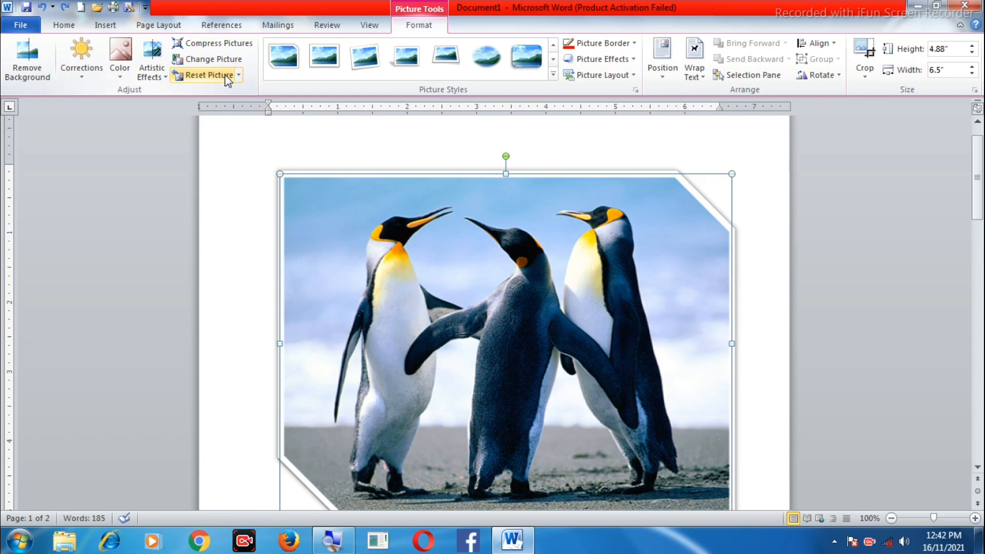
pyautogui.click(225, 75)
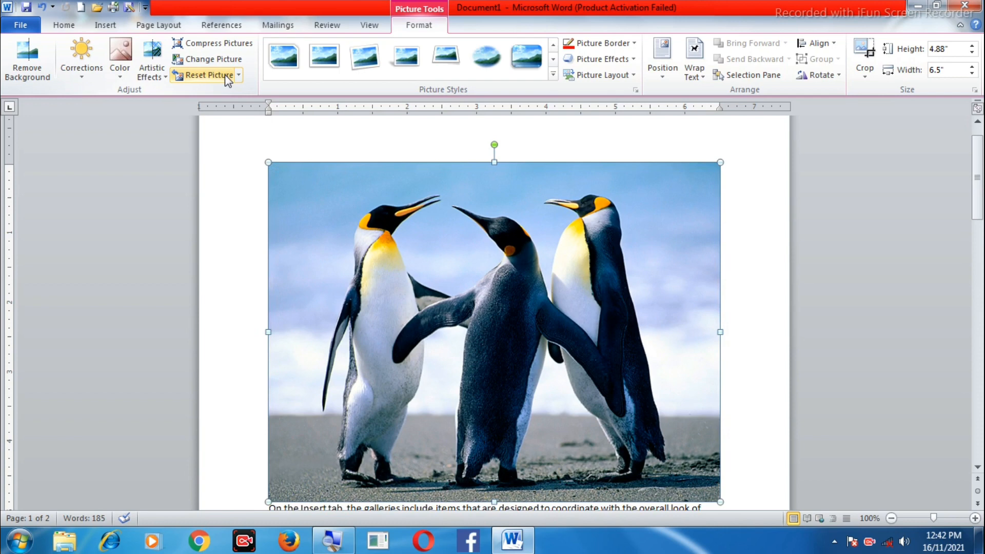
# Step: Try the Cutout and Photocopy artistic effects on the penguin picture, and remove the effect again
pyautogui.click(166, 77)
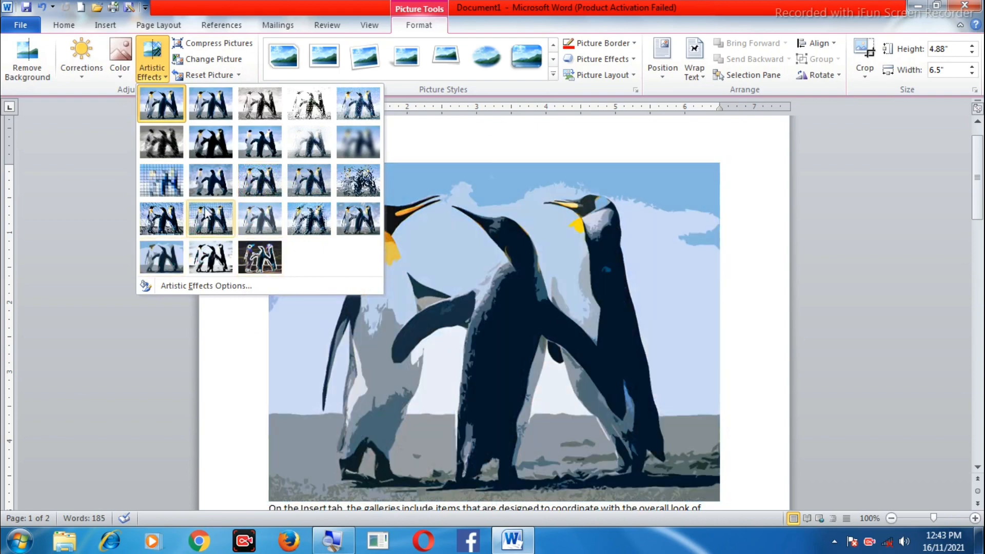
pyautogui.click(160, 266)
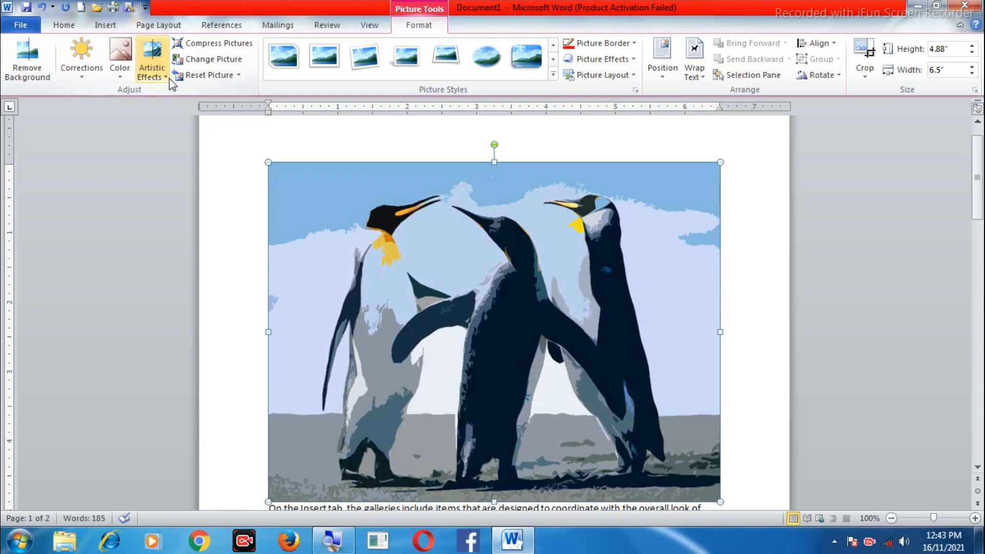
pyautogui.click(154, 72)
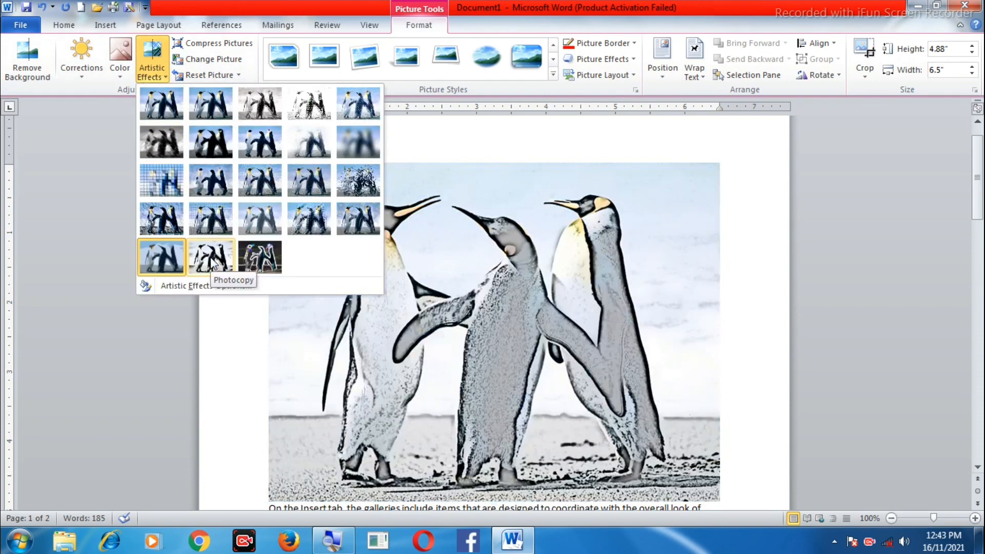
pyautogui.click(211, 263)
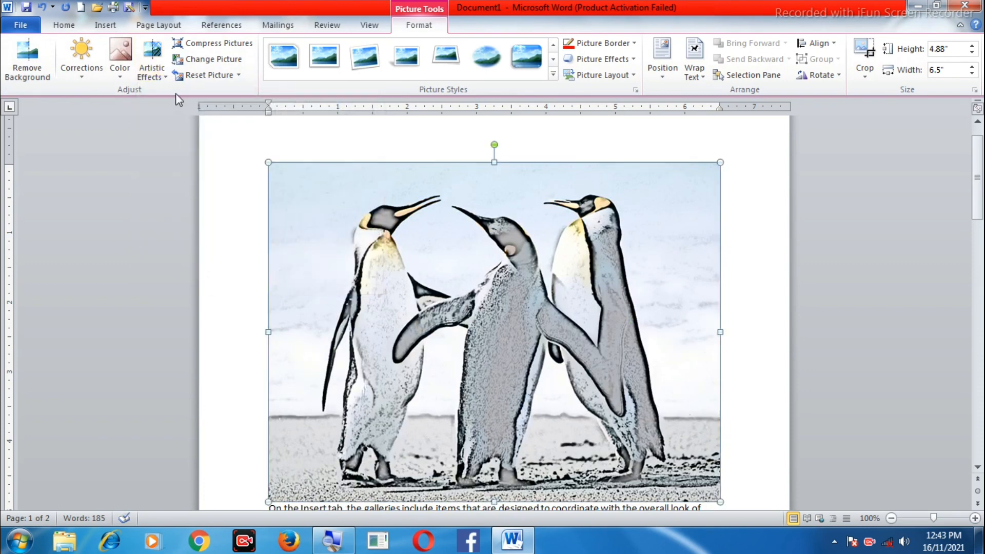
pyautogui.click(166, 79)
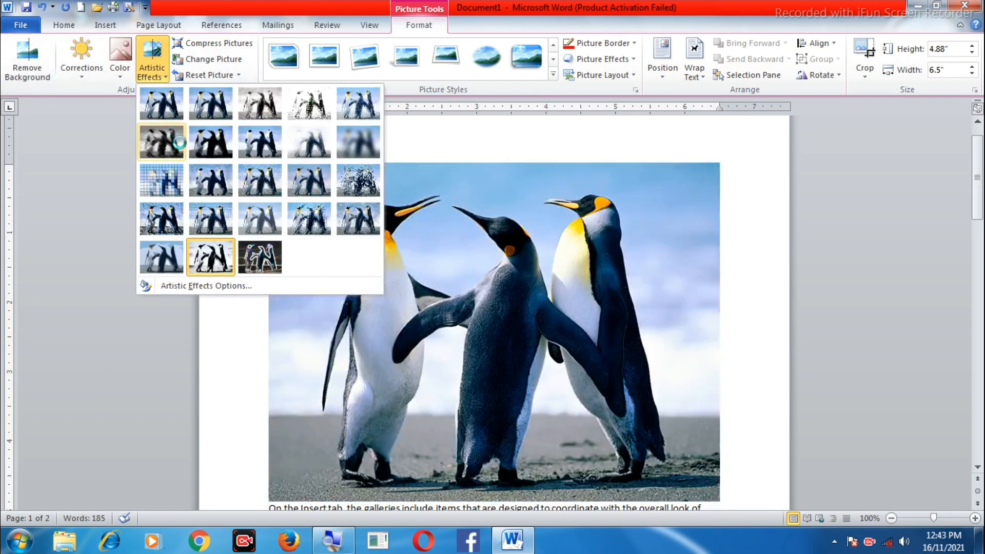
pyautogui.click(174, 114)
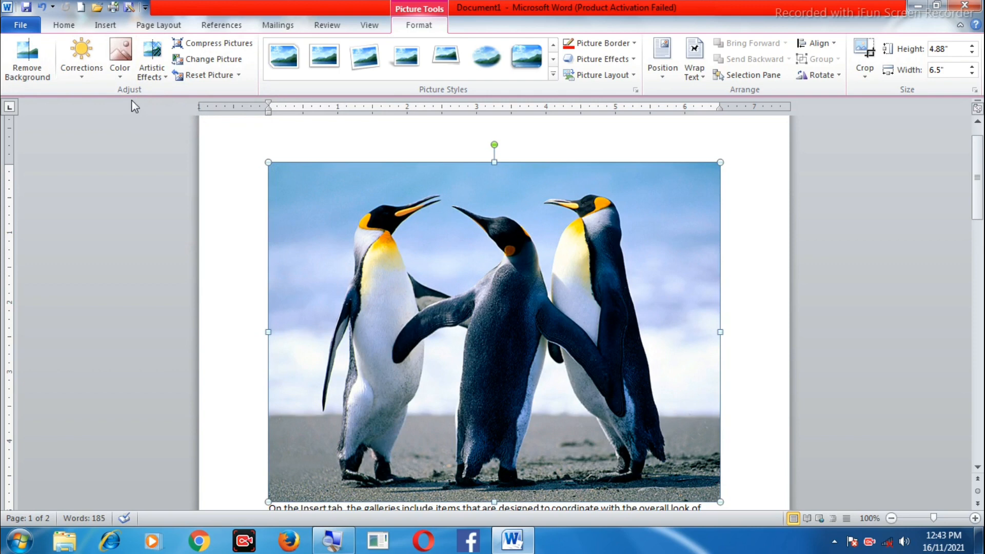
# Step: Try the light orange, light gray-tan and dark aqua recolor variations on the penguin picture, and restore its original colors
pyautogui.click(123, 81)
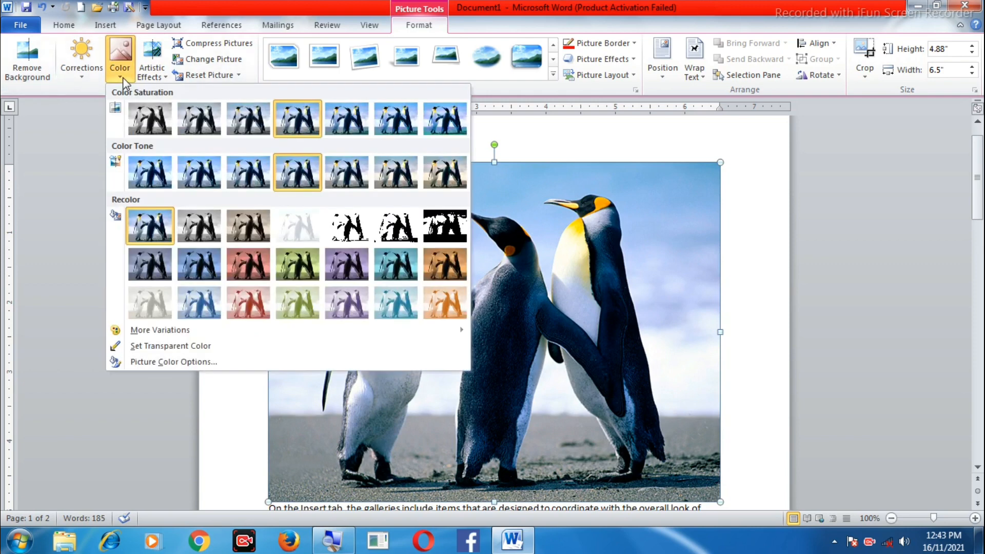
pyautogui.click(439, 306)
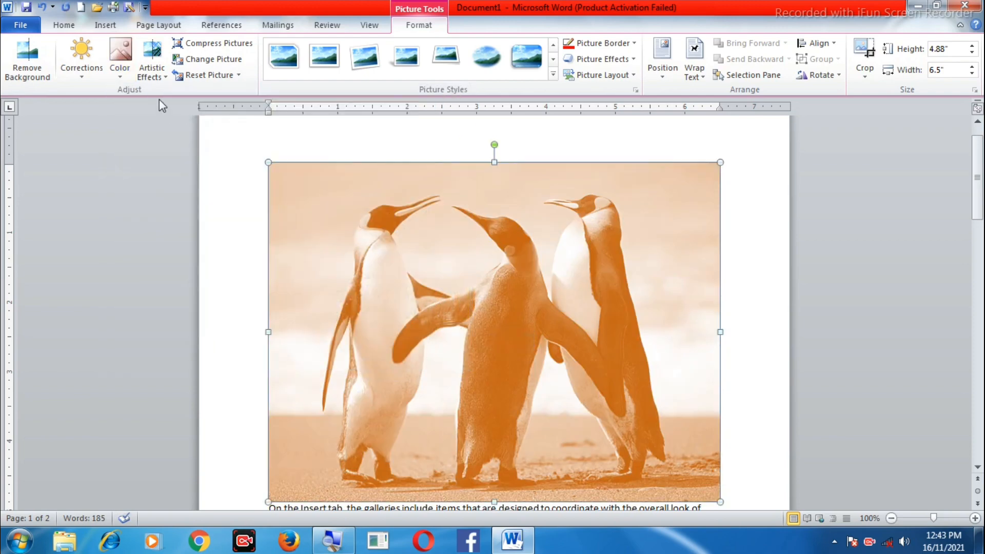
pyautogui.click(119, 76)
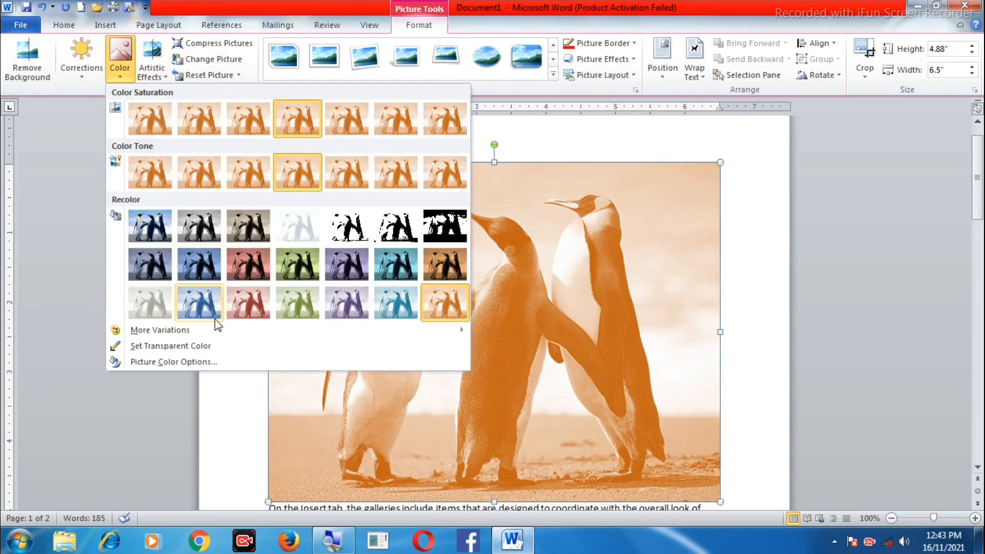
pyautogui.click(168, 303)
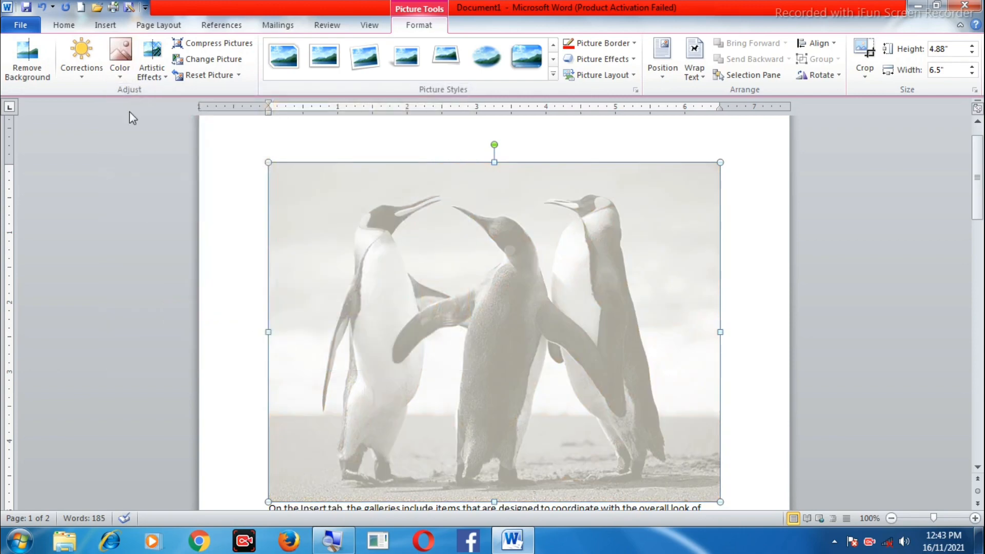
pyautogui.click(121, 70)
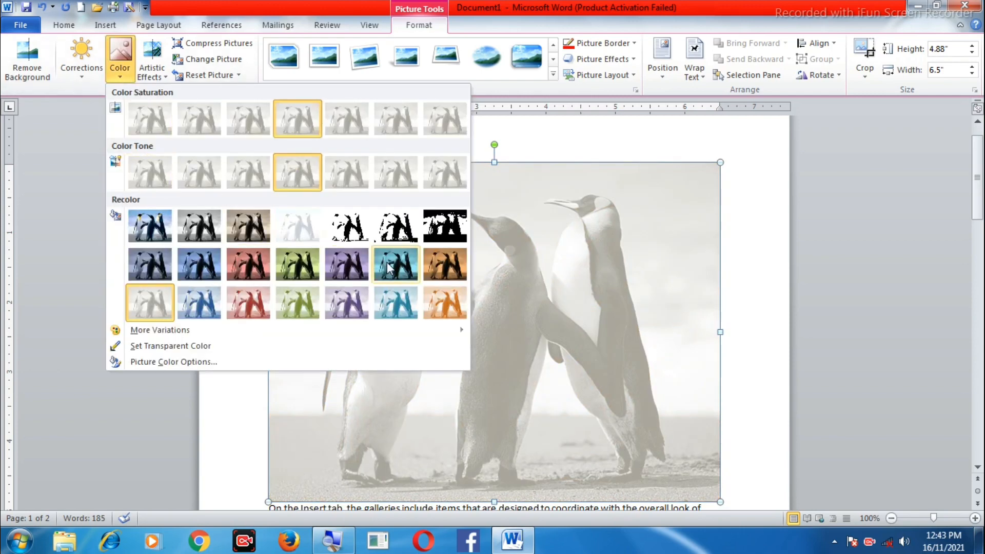
pyautogui.click(388, 265)
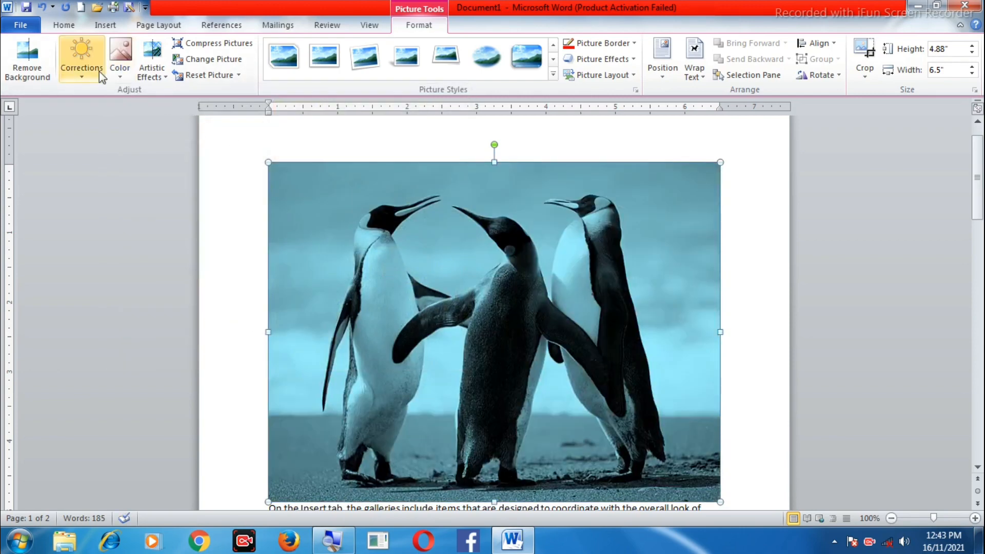
pyautogui.click(112, 76)
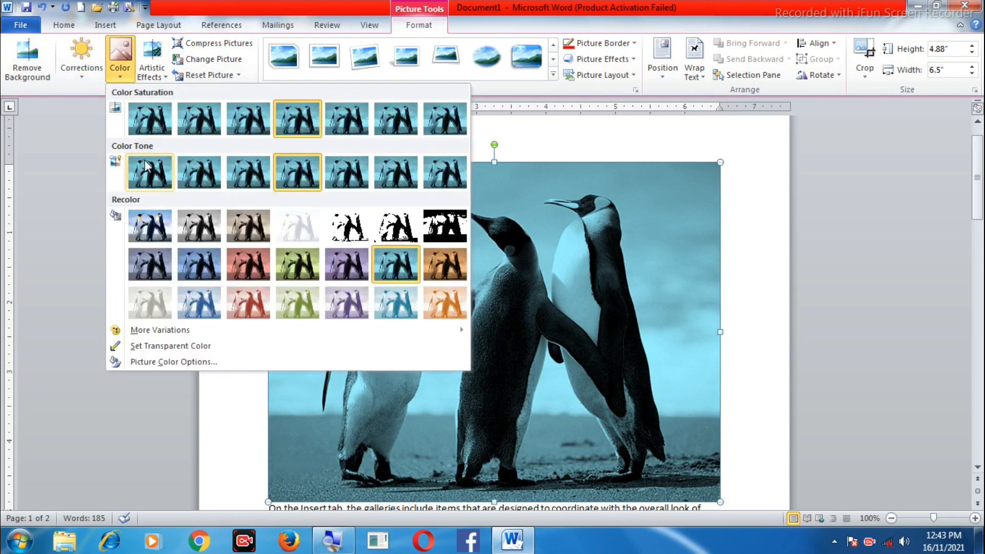
pyautogui.click(163, 231)
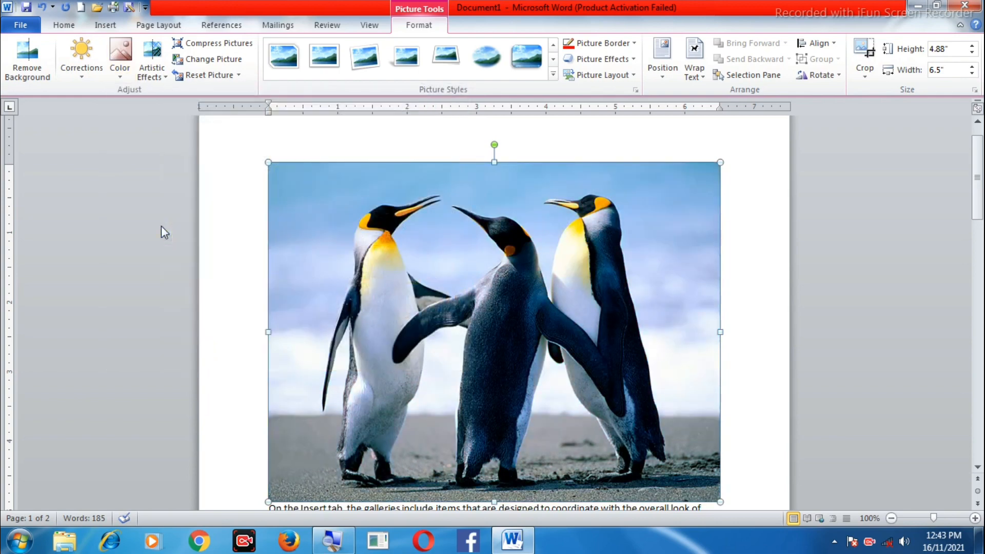
# Step: Try a brighter, higher-contrast correction and the strongest soften preset on the penguin picture
pyautogui.click(87, 80)
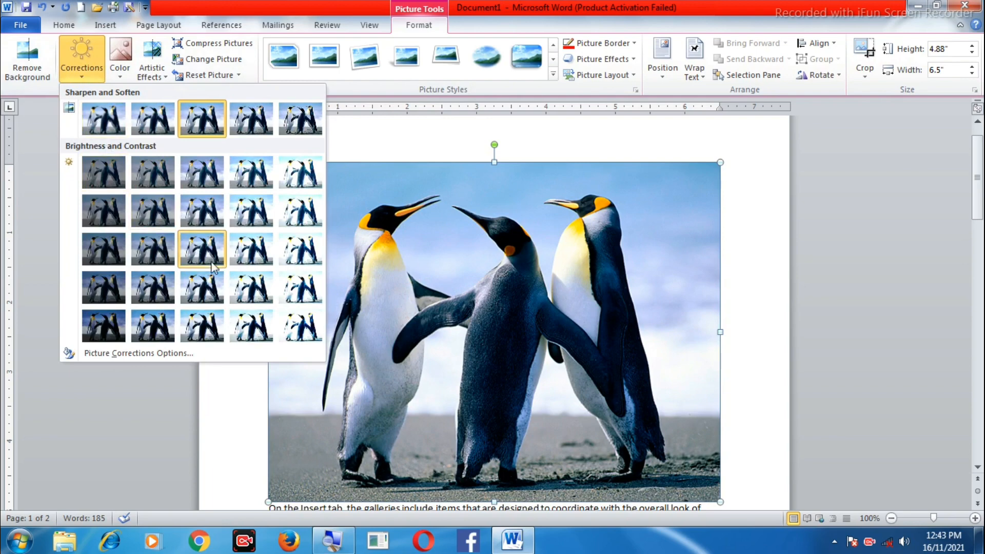
pyautogui.click(243, 291)
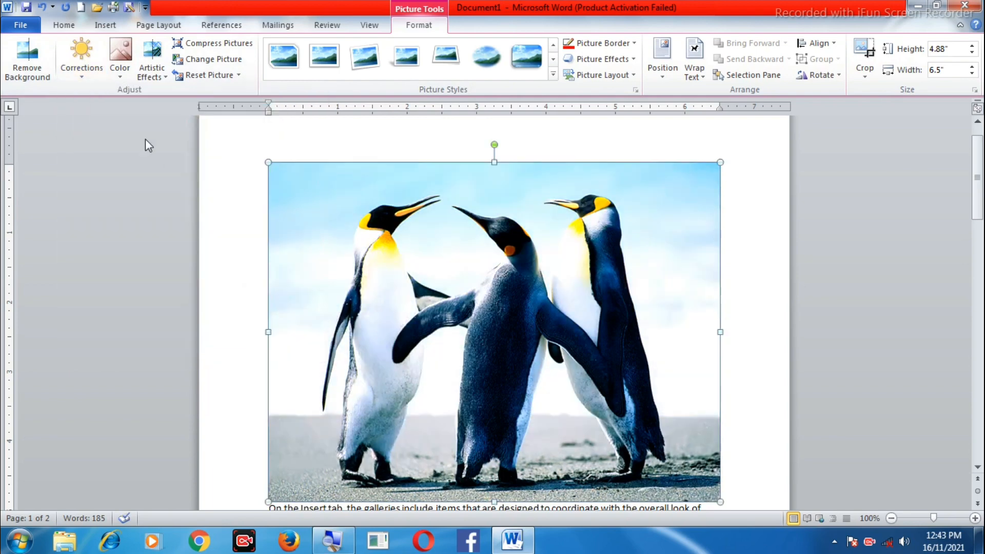
pyautogui.click(88, 77)
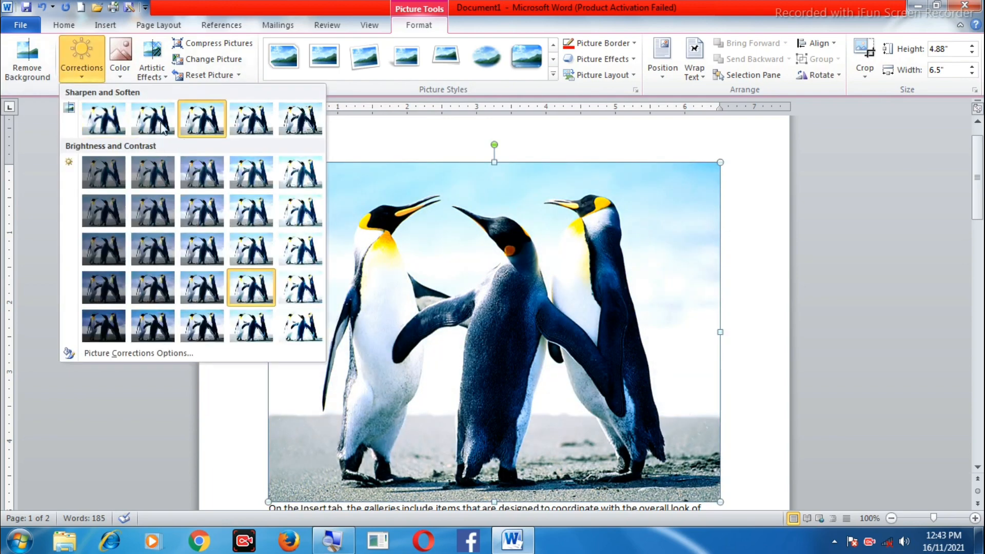
pyautogui.click(104, 106)
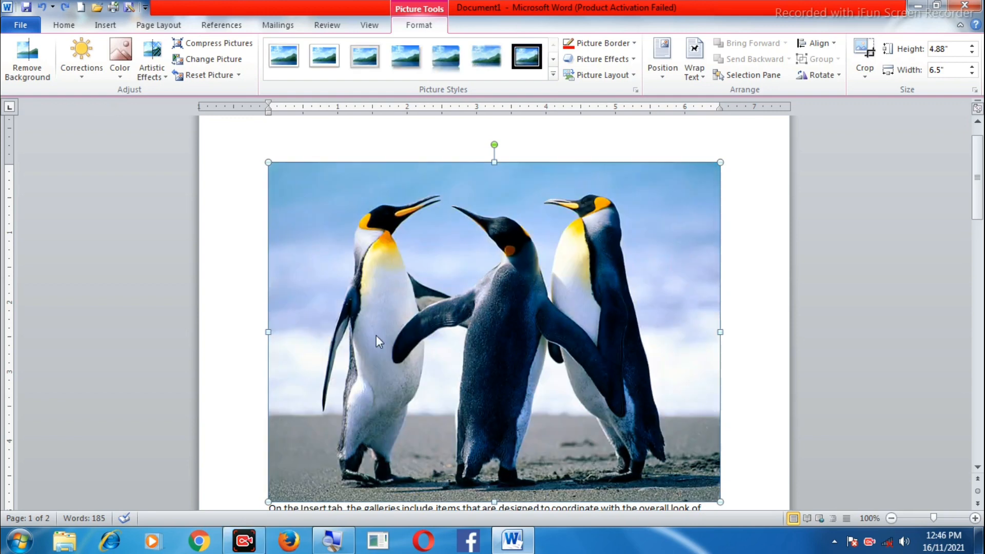
# Step: Start background removal on the penguin picture and mark the left penguin's neck and feet and the ground beside the right penguin as areas to keep
pyautogui.click(32, 68)
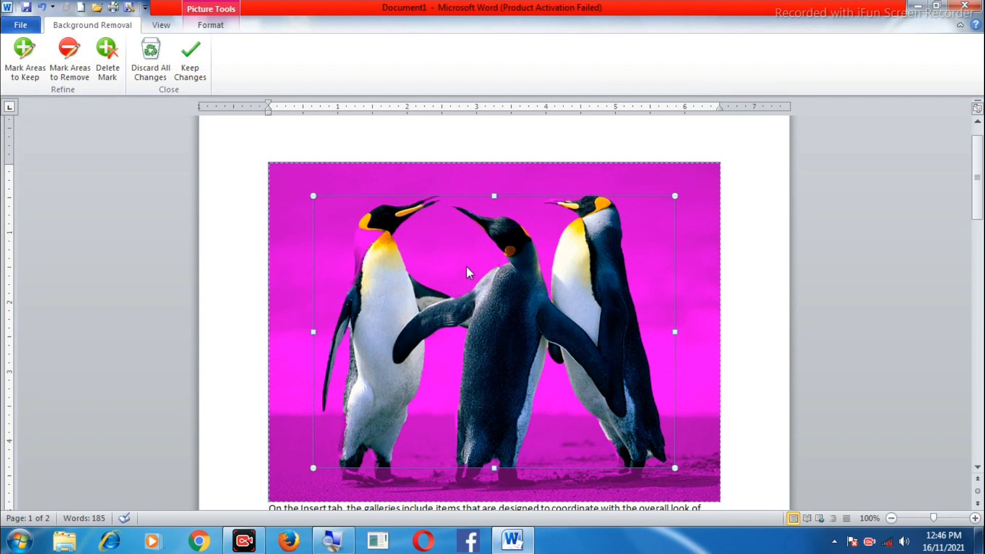
pyautogui.click(198, 77)
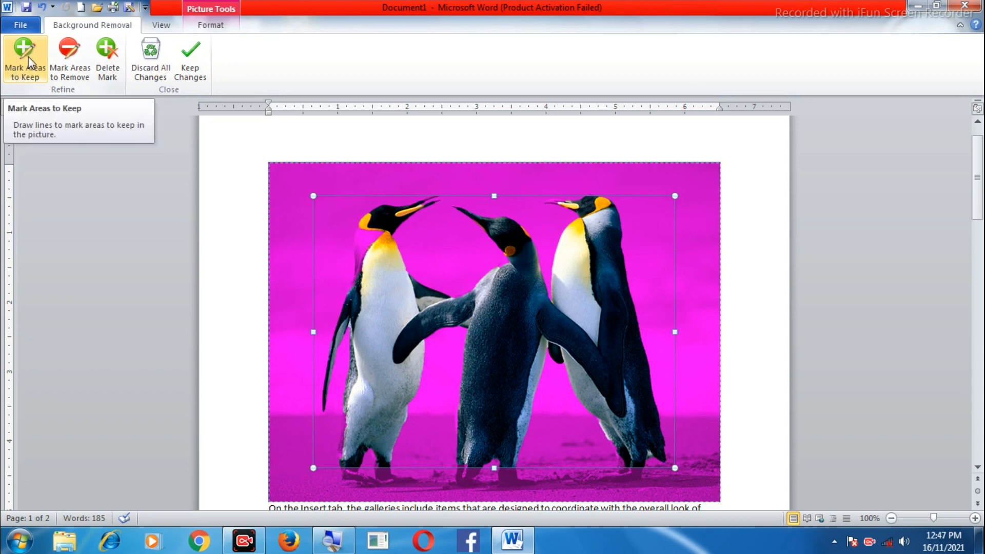
pyautogui.click(22, 81)
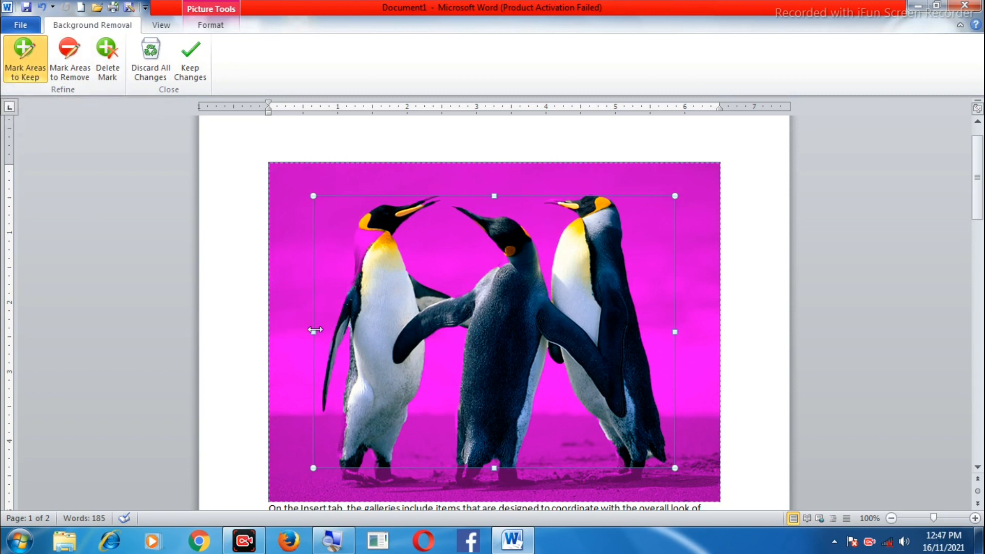
pyautogui.click(367, 237)
pyautogui.moveTo(356, 476); pyautogui.dragTo(401, 477)
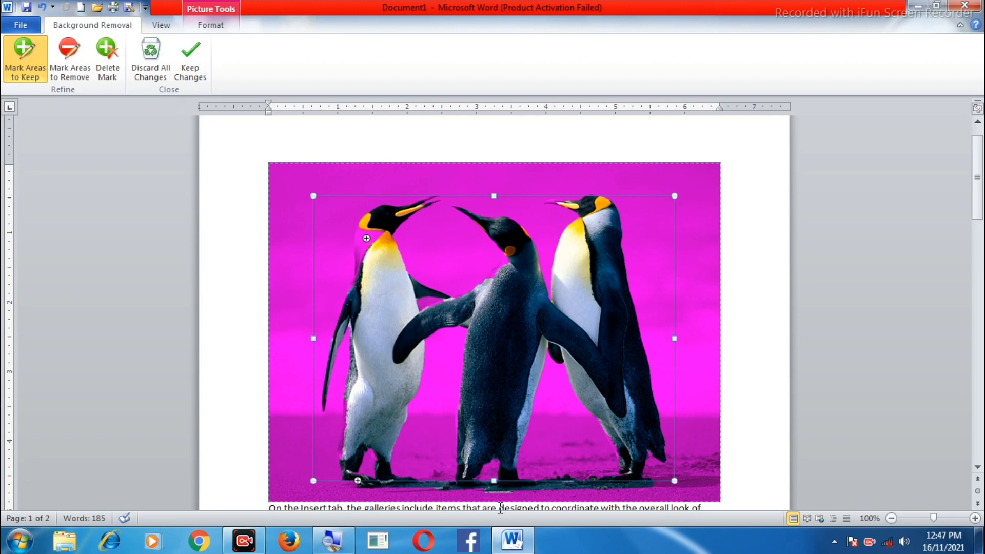
pyautogui.click(690, 478)
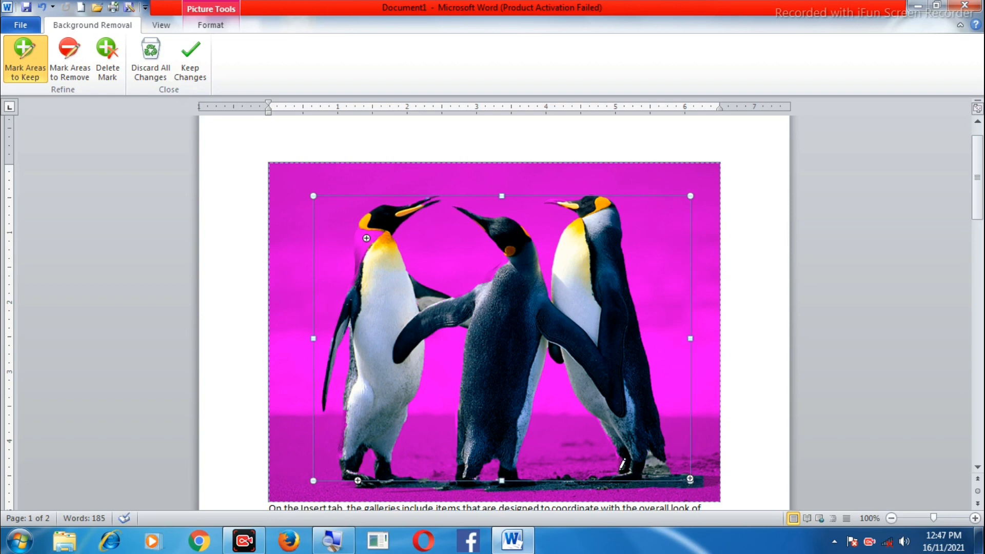
# Step: Mark the right penguin's legs, the left penguin's lower back and neck and the middle penguin's shoulder to keep, and apply the background removal
pyautogui.click(620, 461)
pyautogui.click(617, 454)
pyautogui.click(340, 444)
pyautogui.click(361, 236)
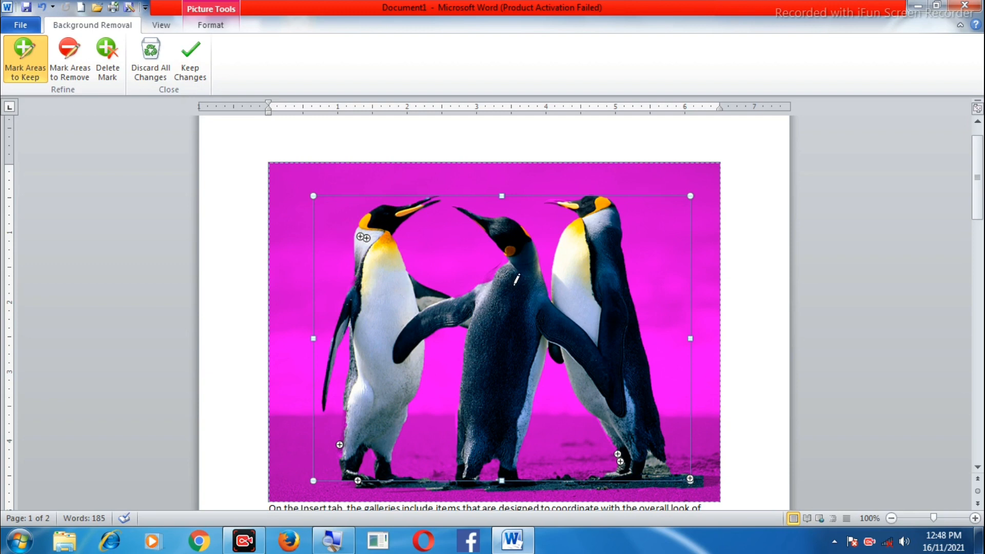
pyautogui.click(502, 265)
pyautogui.click(489, 274)
pyautogui.click(197, 75)
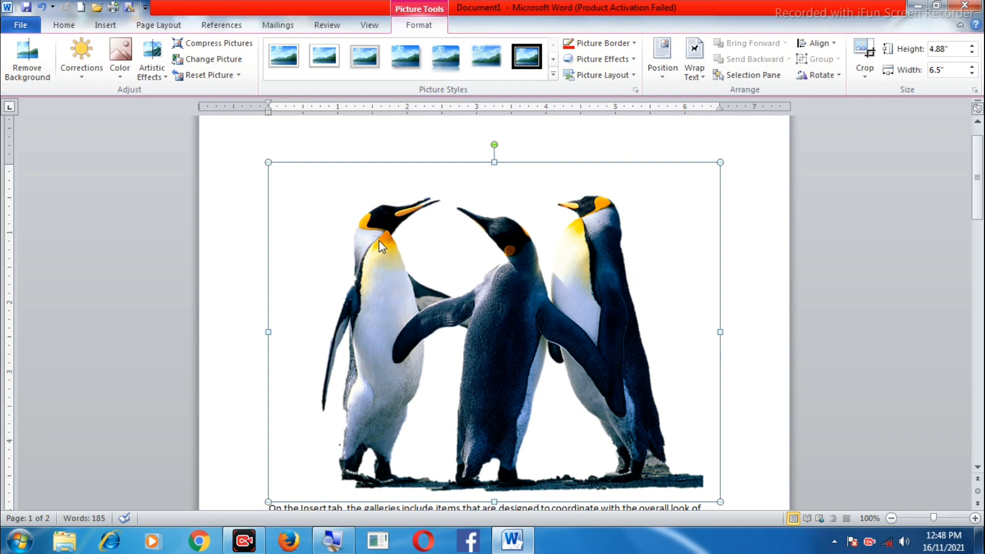
# Step: Delete the penguin picture and insert the eye-exam clip art before the first paragraph, closing the clip art search when done
pyautogui.press('Delete')
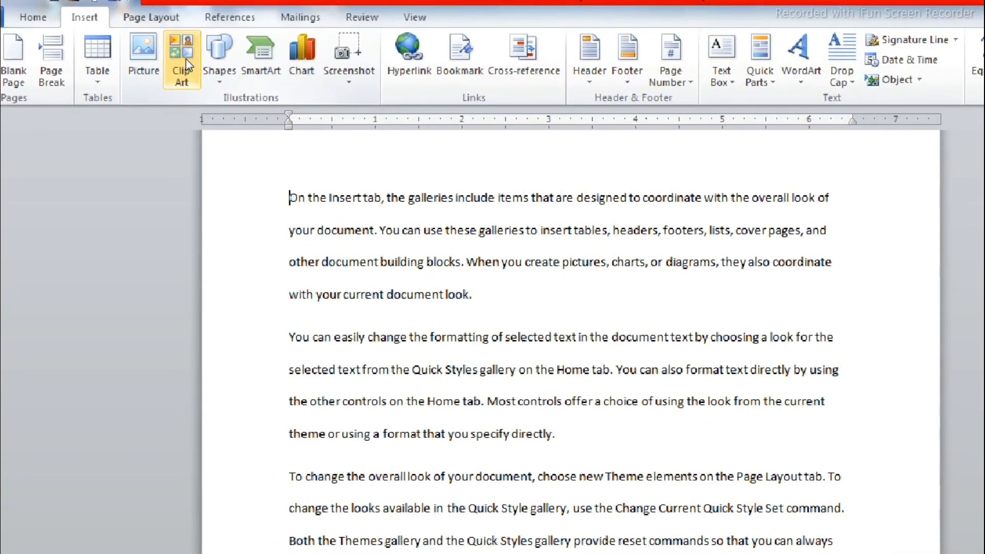
pyautogui.click(185, 59)
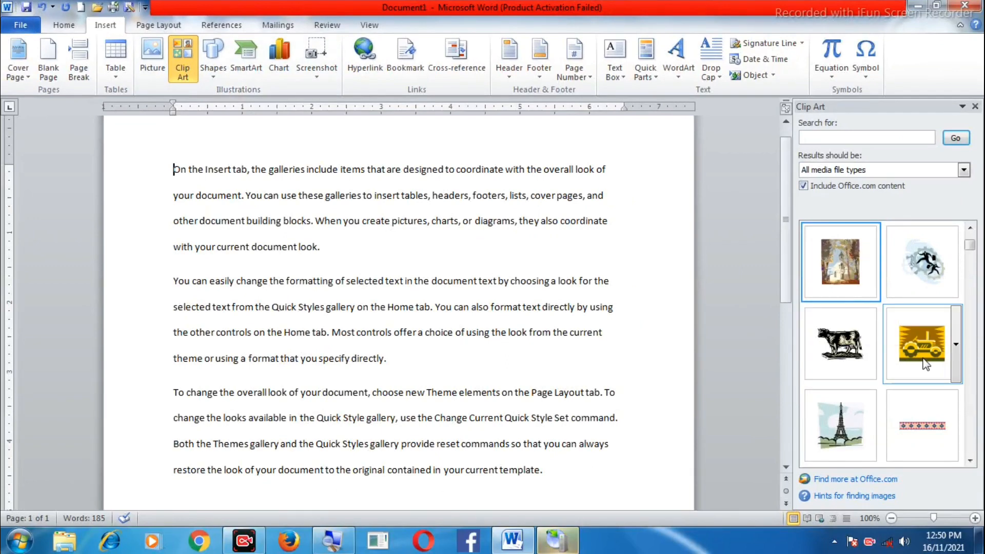
pyautogui.click(955, 138)
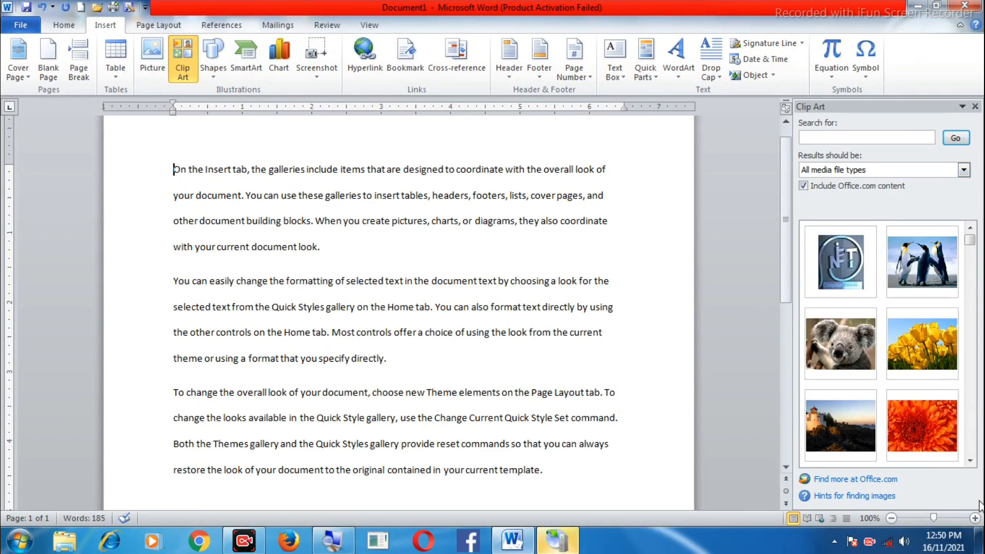
pyautogui.click(970, 460)
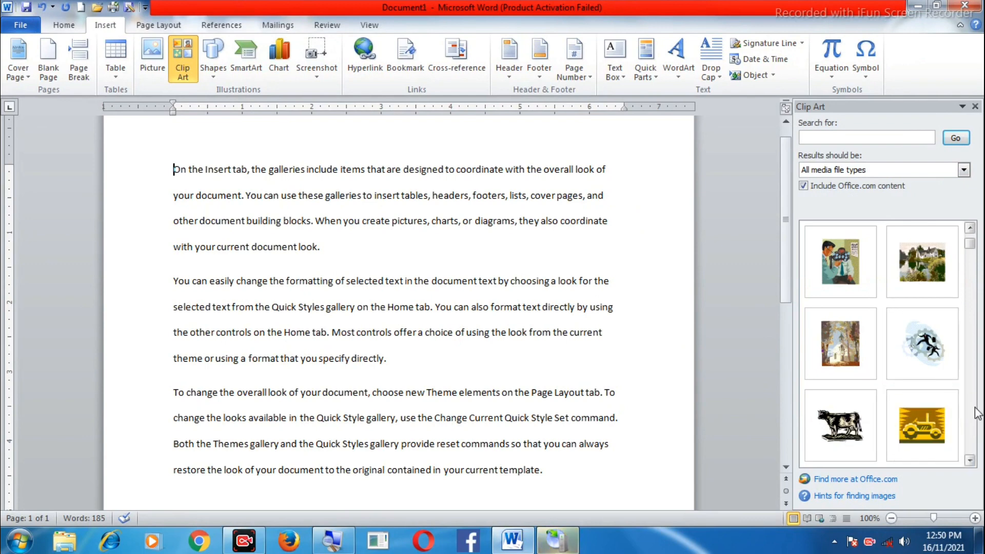
pyautogui.click(852, 259)
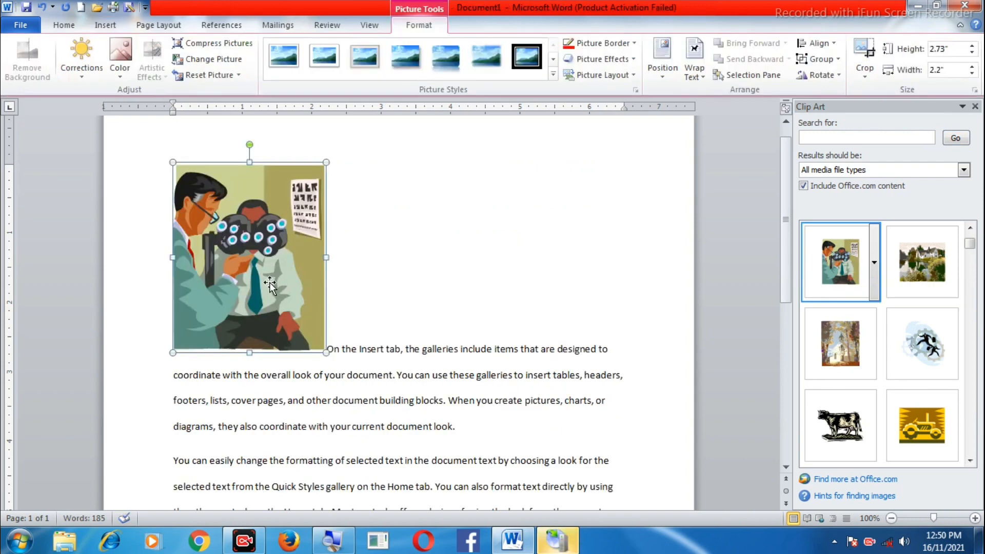
pyautogui.click(975, 106)
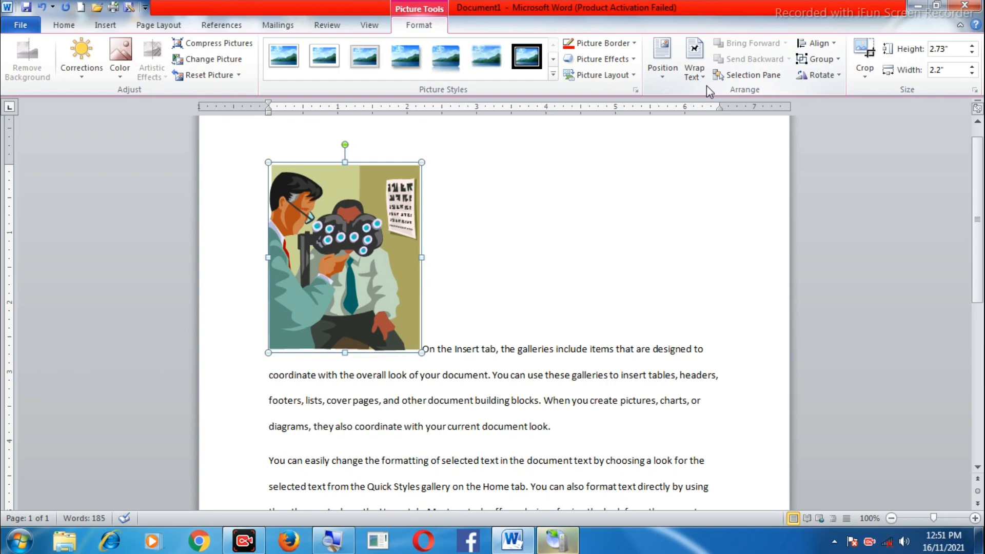
# Step: Delete the clip art and draw a heart shape about 2.05 inches wide and 1.54 inches high over the second paragraph
pyautogui.press('Delete')
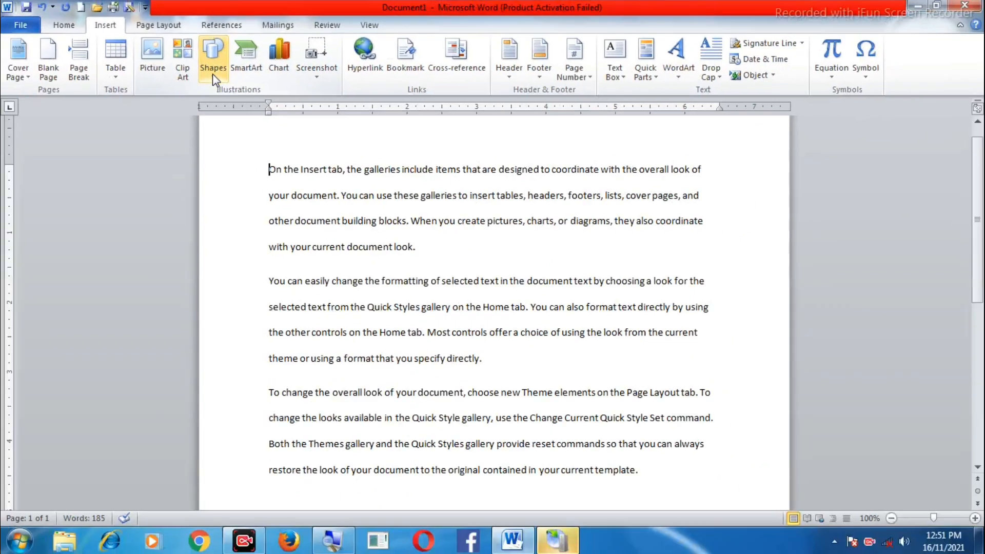
pyautogui.click(213, 72)
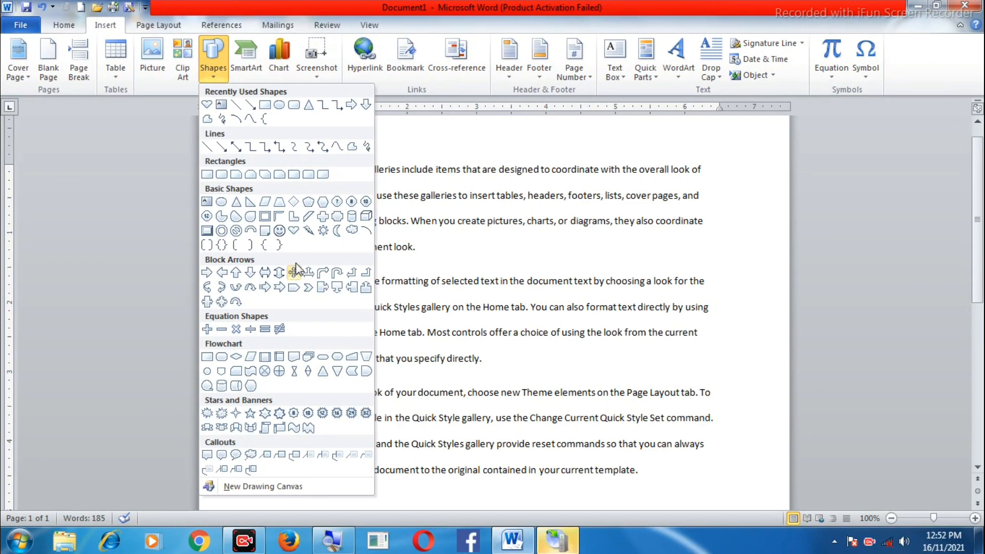
pyautogui.click(294, 234)
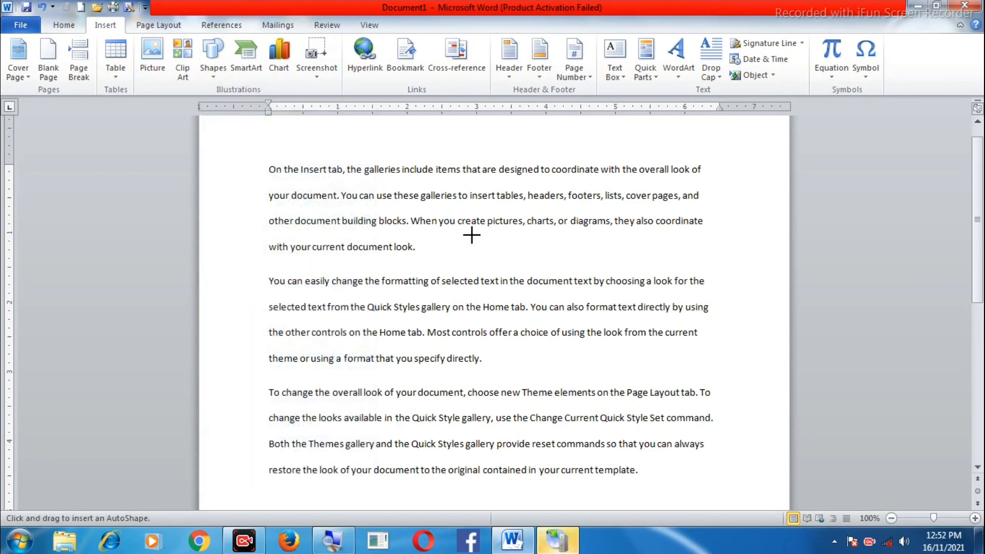
pyautogui.moveTo(468, 233); pyautogui.dragTo(615, 342)
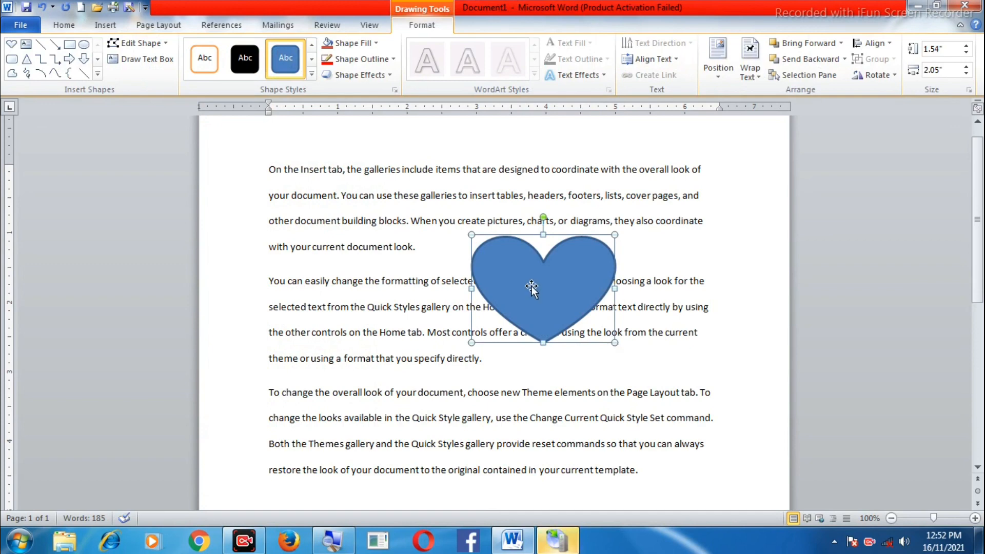
# Step: Draw a striped right block arrow over the text, below and to the left of the heart
pyautogui.click(102, 25)
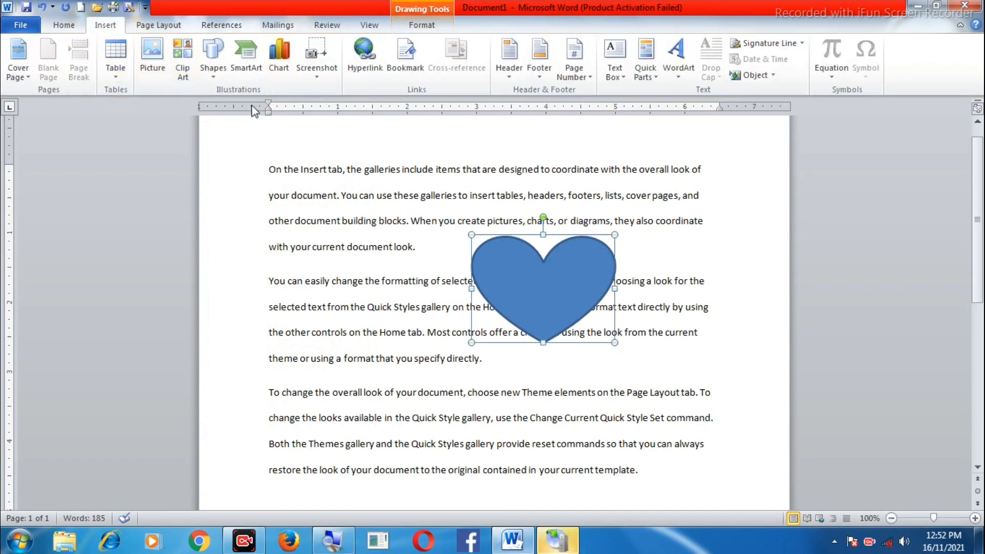
pyautogui.click(213, 70)
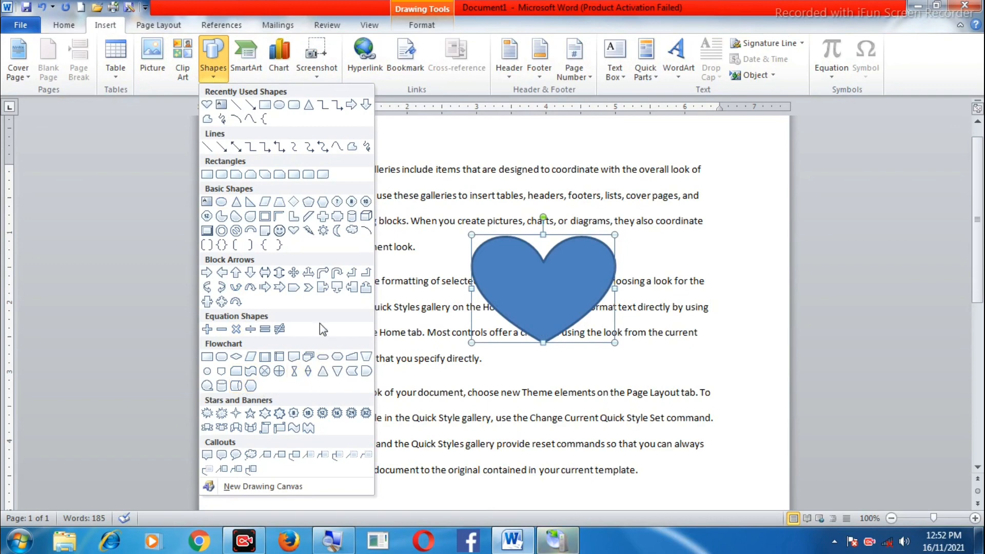
pyautogui.click(265, 289)
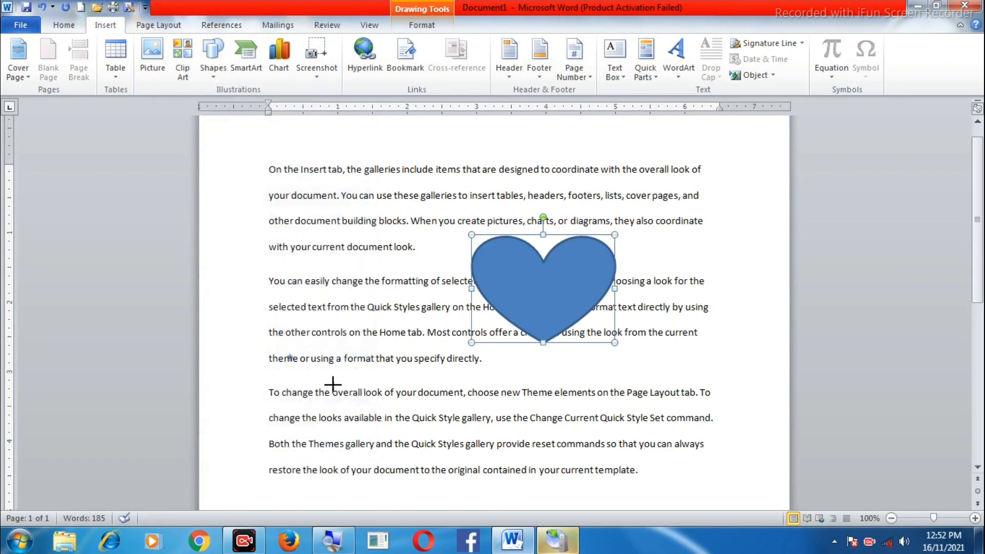
pyautogui.moveTo(288, 355); pyautogui.dragTo(421, 413)
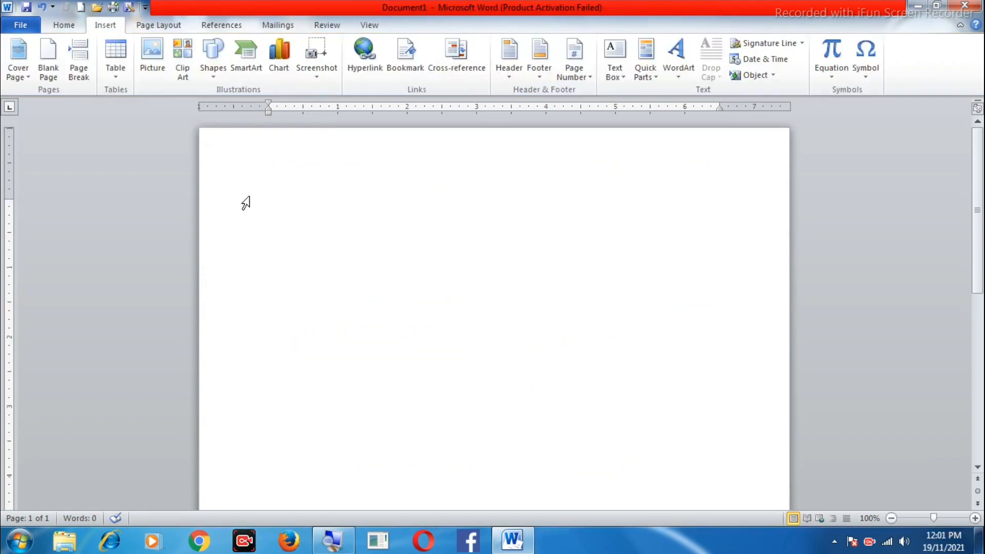
# Step: Draw a text box about 2.81 by 1.27 inches on the blank page, enter "NIETE LEARNING", and show its text direction choices
pyautogui.click(214, 83)
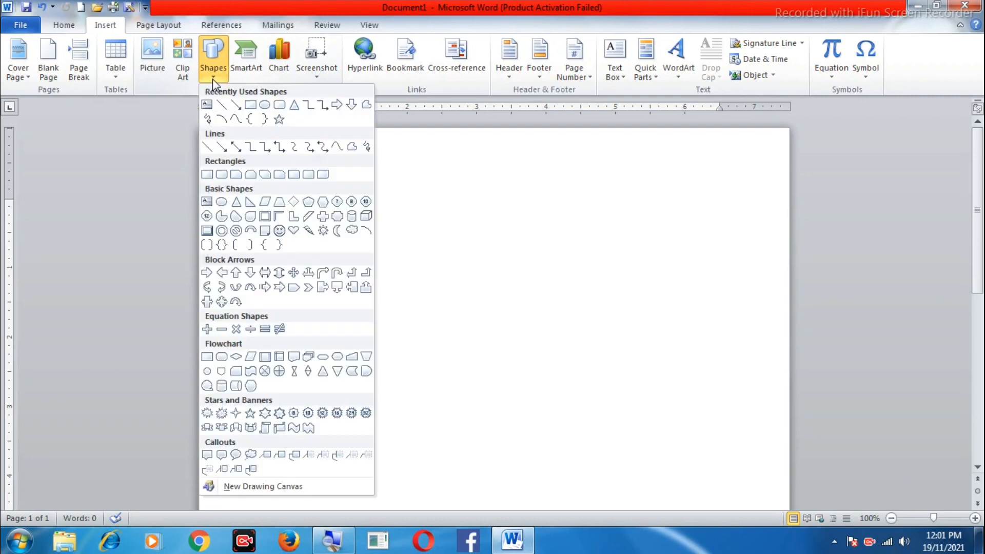
pyautogui.click(208, 106)
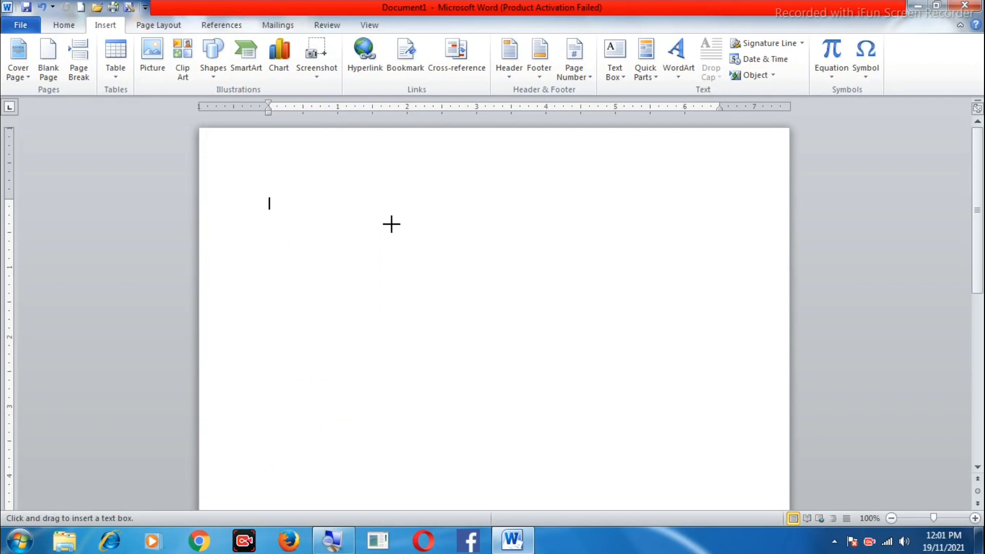
pyautogui.moveTo(391, 223)
pyautogui.mouseDown()
pyautogui.moveTo(567, 294)
pyautogui.moveTo(587, 313)
pyautogui.mouseUp()
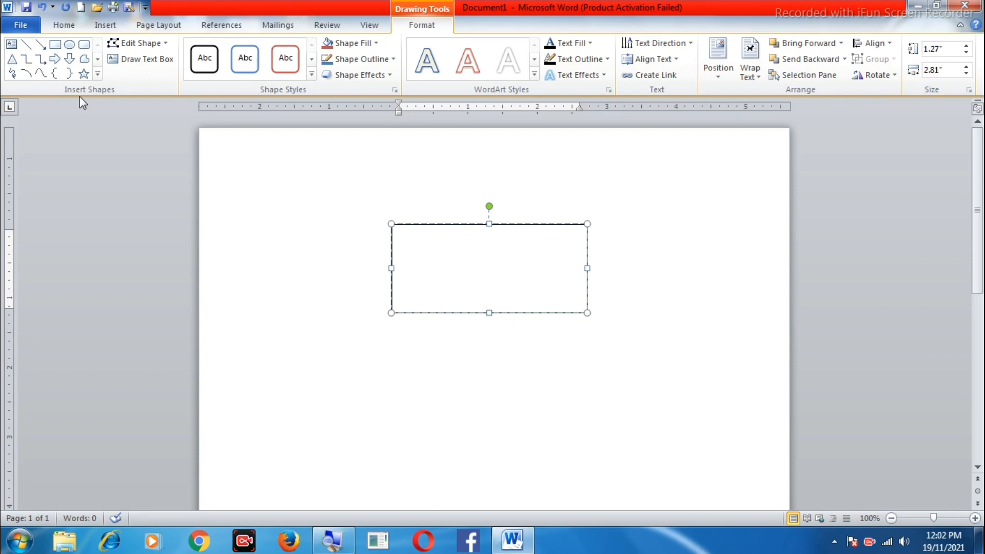
pyautogui.write('NIETE LEARNING')
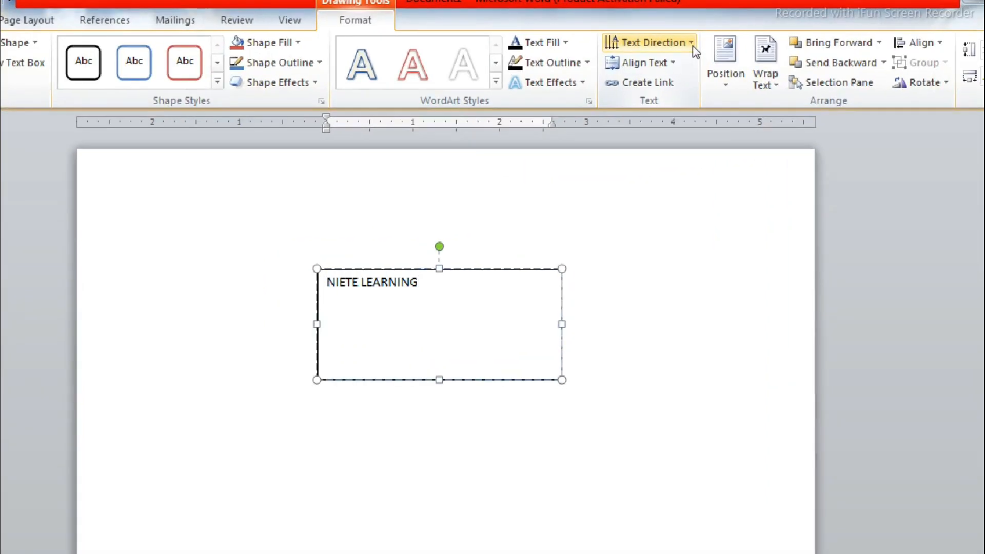
pyautogui.click(693, 44)
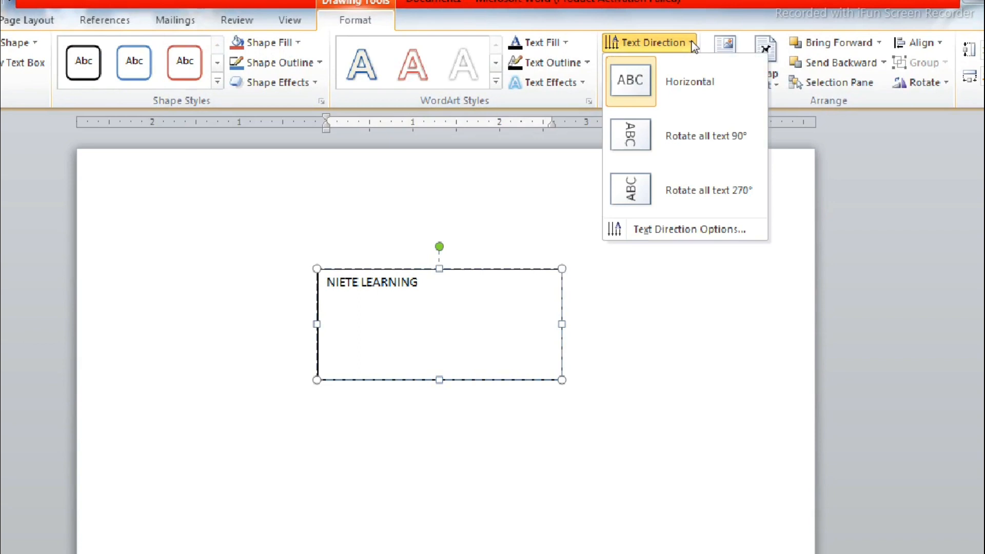
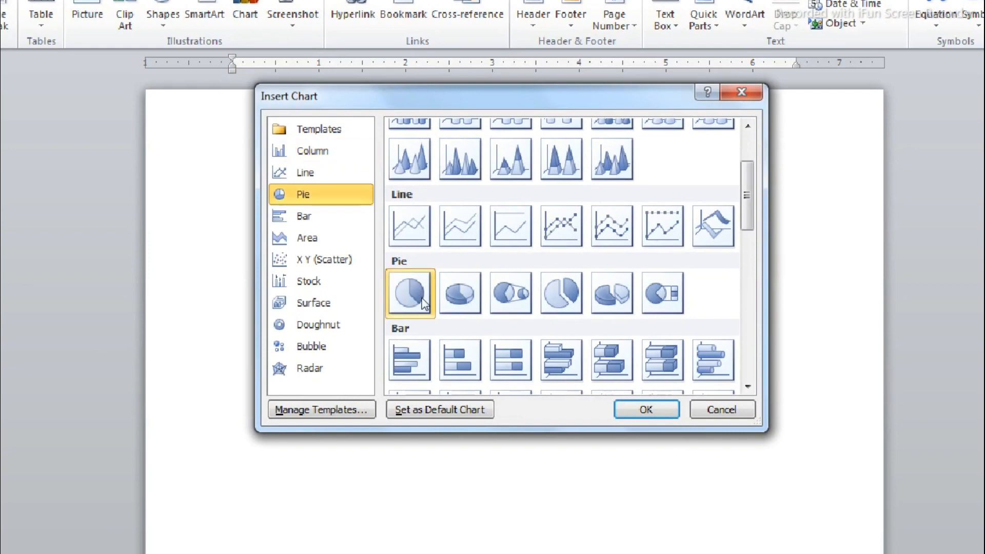
# Step: Insert a pie chart with sales of 52, 82, 35 and 79 for JAN, FEB, MAR and APRIL, and close its data sheet
pyautogui.click(639, 408)
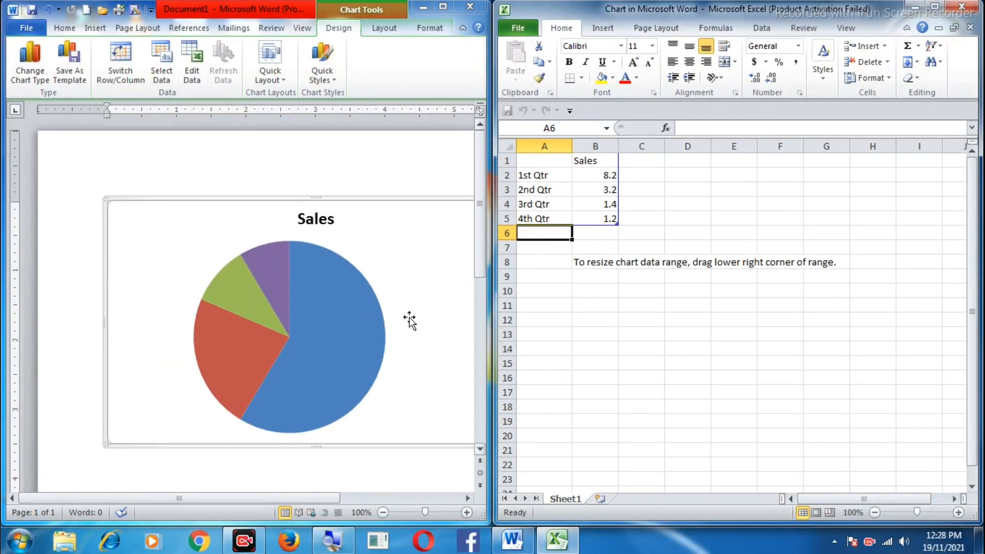
pyautogui.moveTo(291, 303)
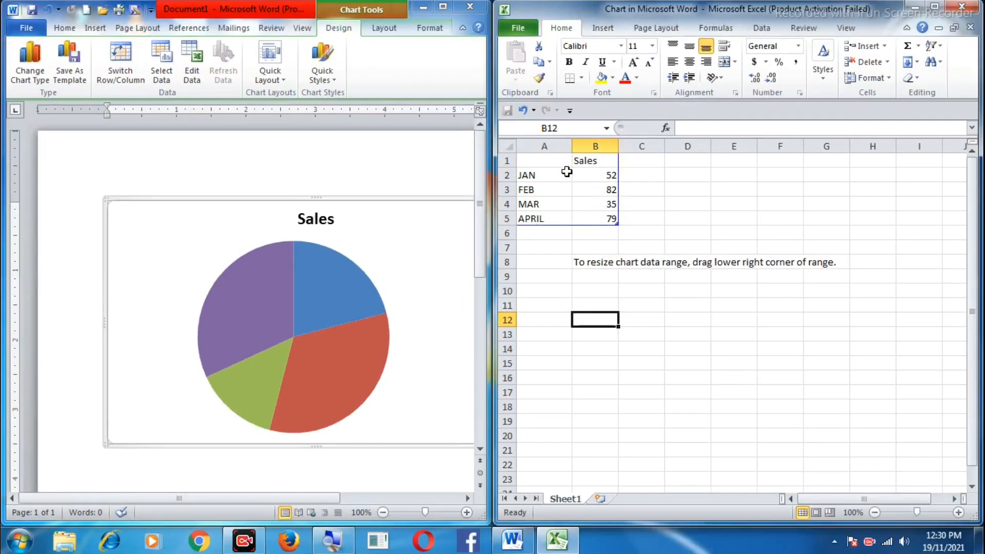
pyautogui.click(961, 9)
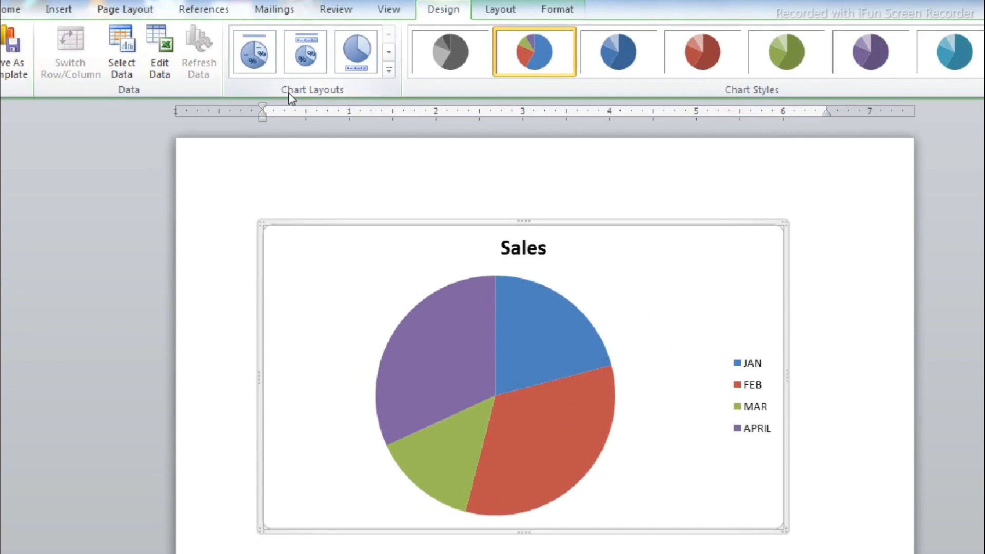
# Step: Apply the pie chart layout that shows month names and percentages on the slices under the chart title
pyautogui.click(388, 69)
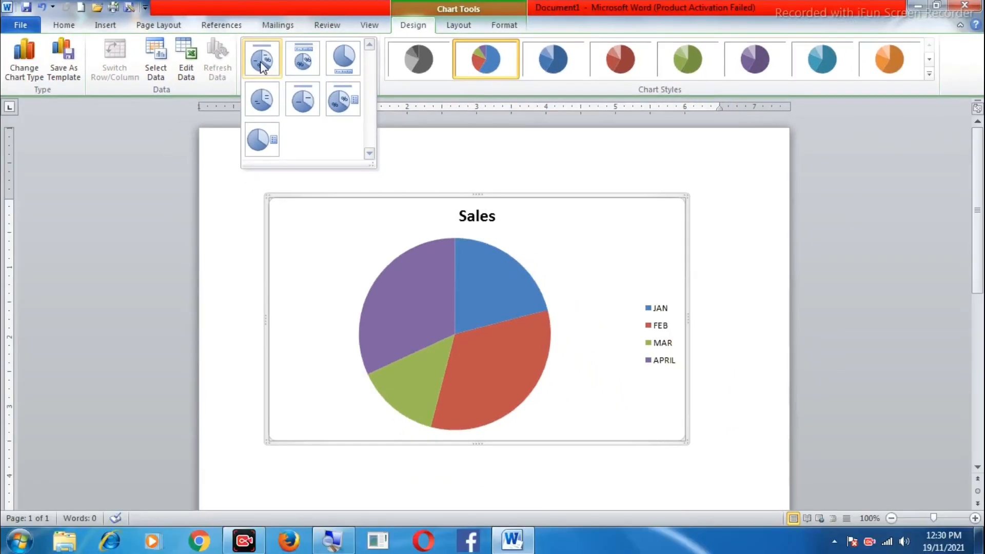
pyautogui.click(261, 65)
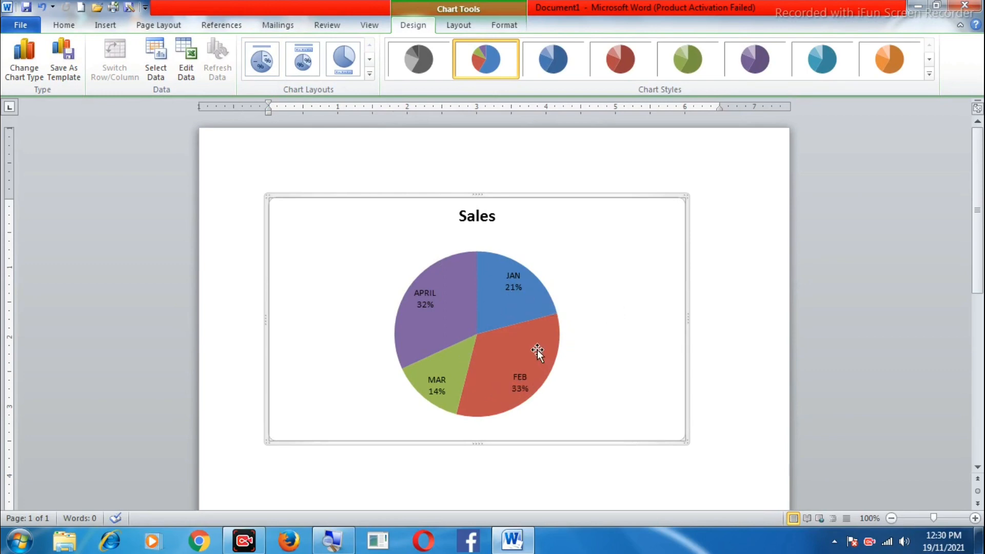
pyautogui.moveTo(536, 350)
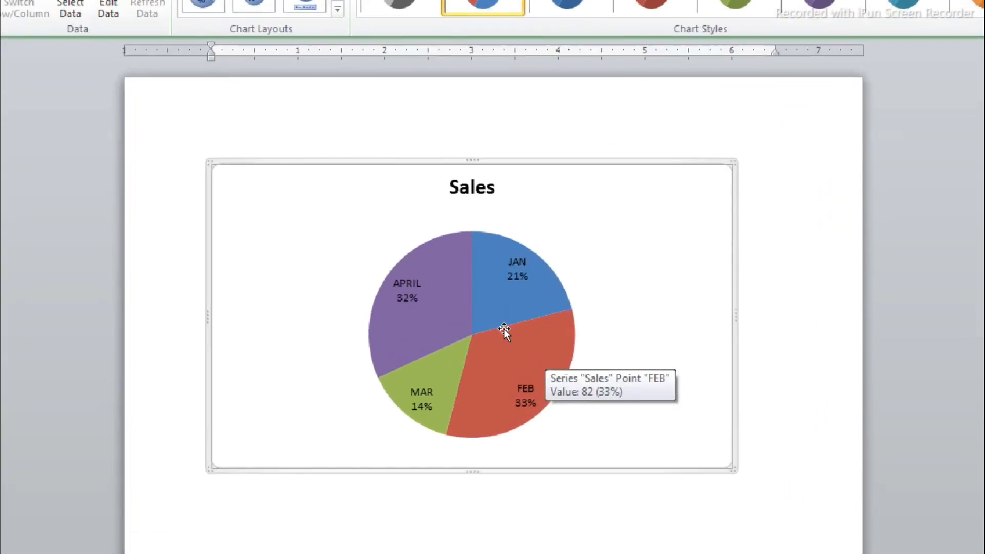
pyautogui.moveTo(512, 306)
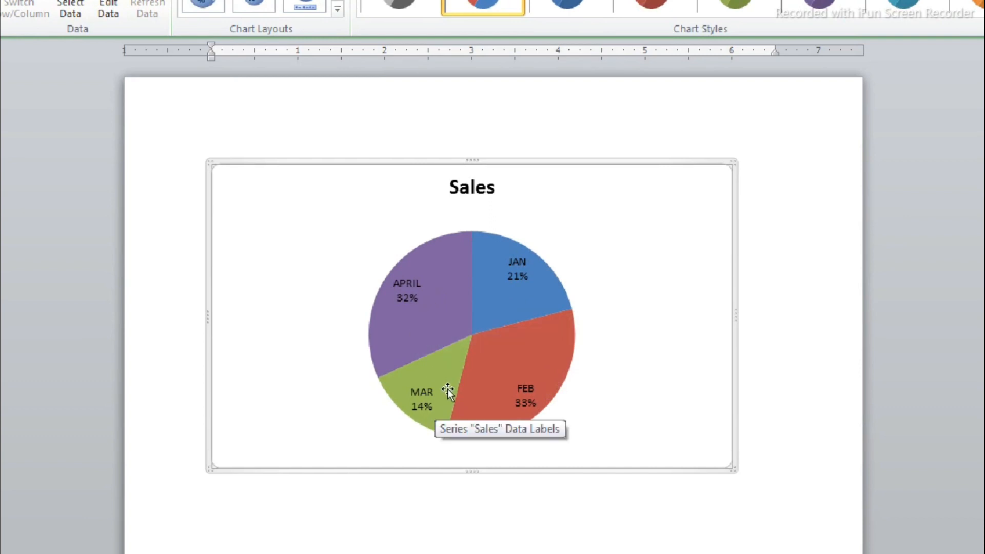
pyautogui.moveTo(518, 401)
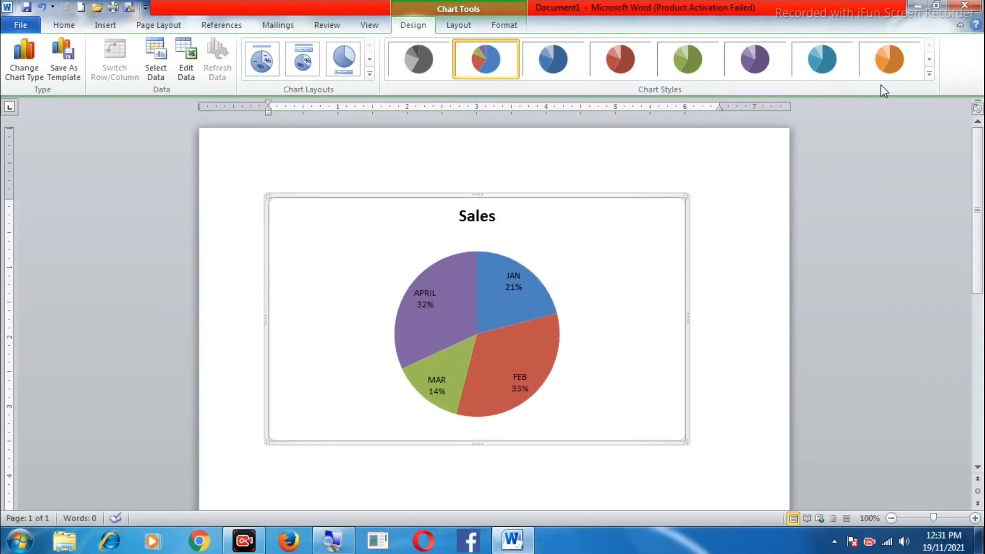
# Step: Apply the green bevelled style from the fourth row of chart styles to the pie chart
pyautogui.click(929, 74)
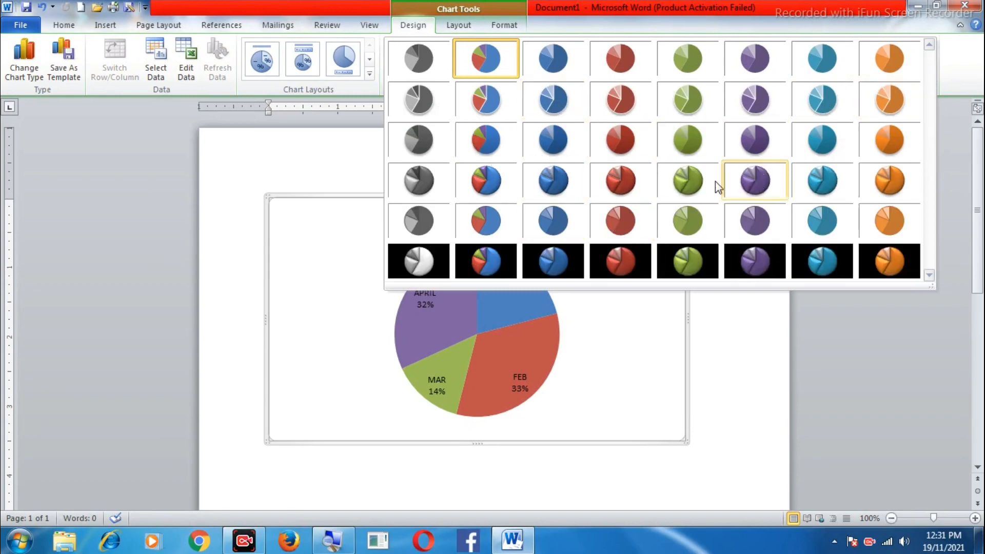
pyautogui.click(696, 179)
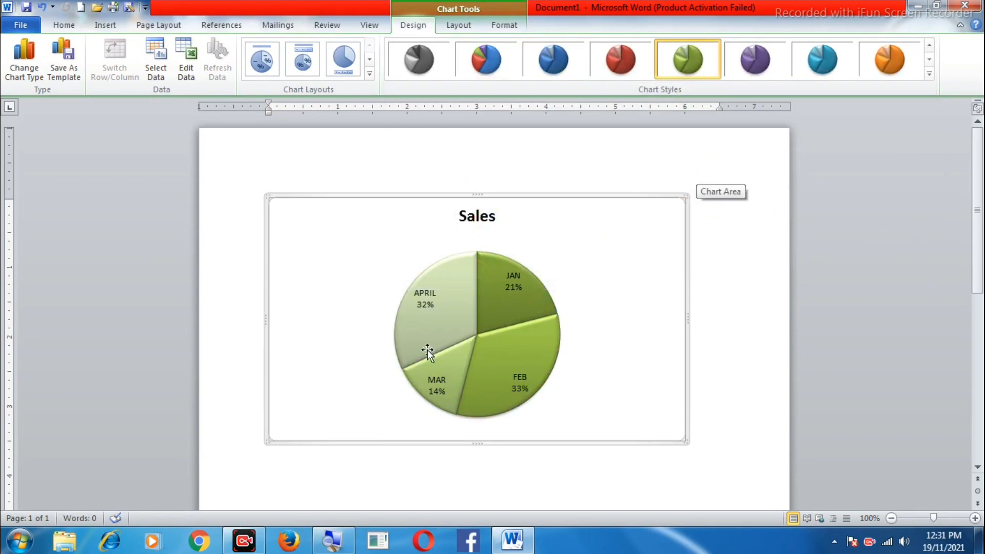
pyautogui.moveTo(488, 335)
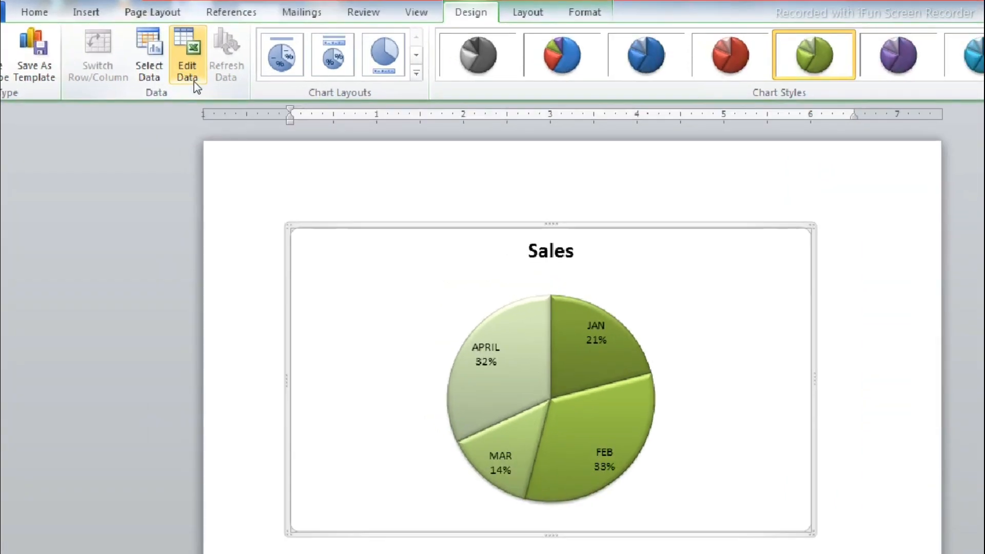
# Step: Edit the chart data to set JAN sales to 85, close the data sheet, and review the updated slices
pyautogui.click(189, 69)
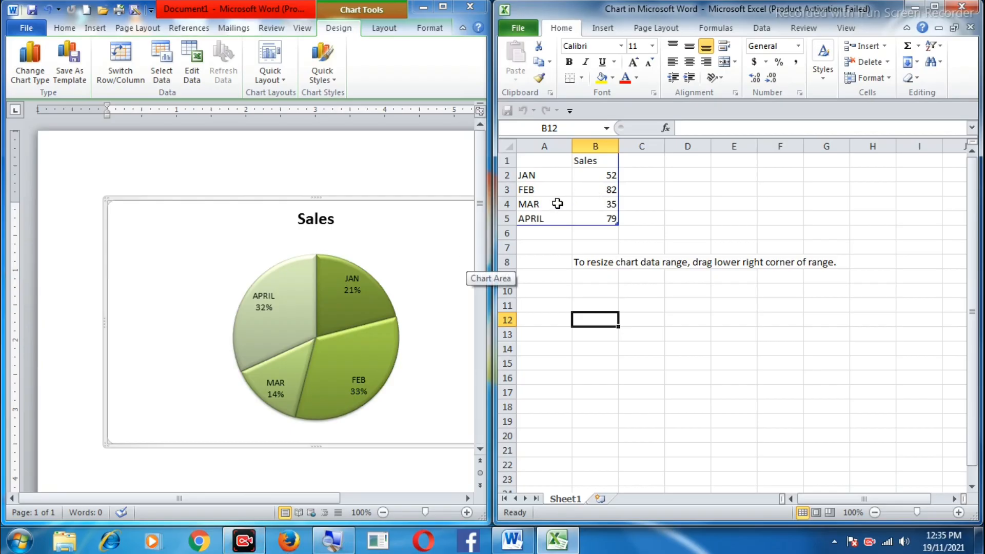
pyautogui.click(610, 177)
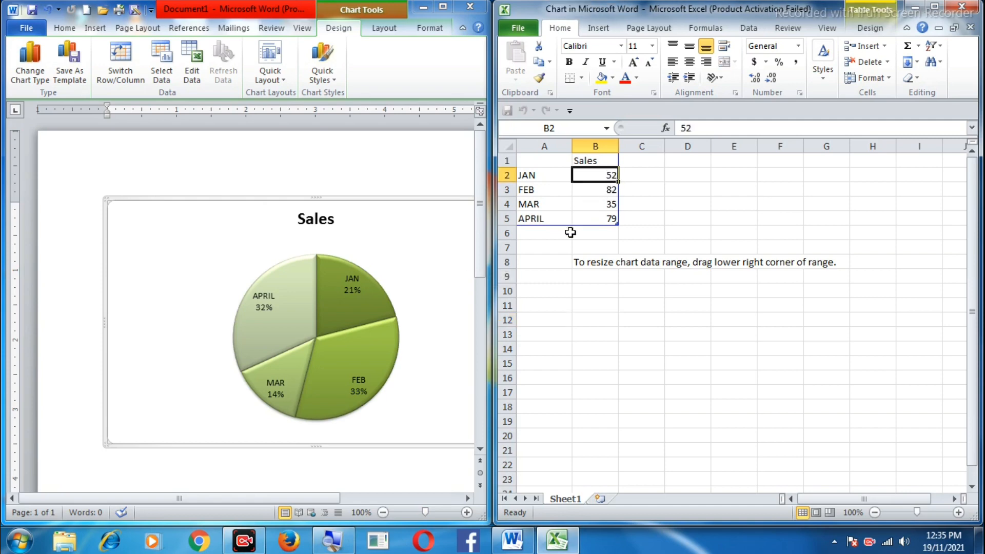
pyautogui.write('85')
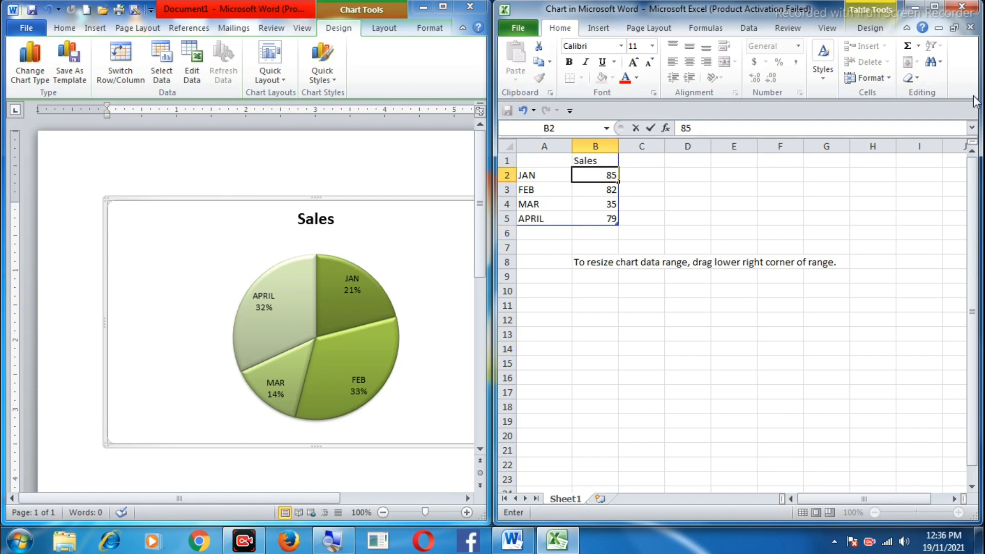
pyautogui.click(969, 8)
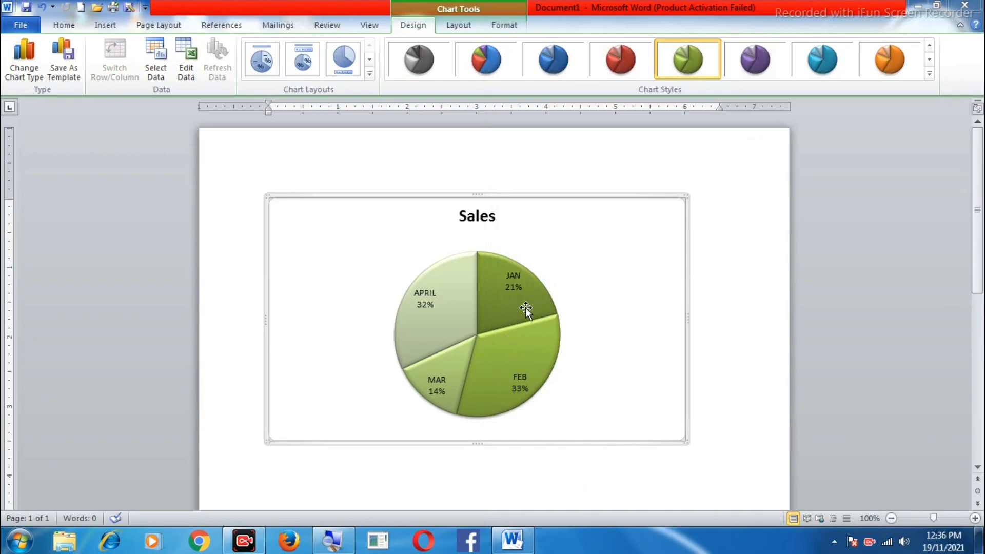
pyautogui.click(261, 66)
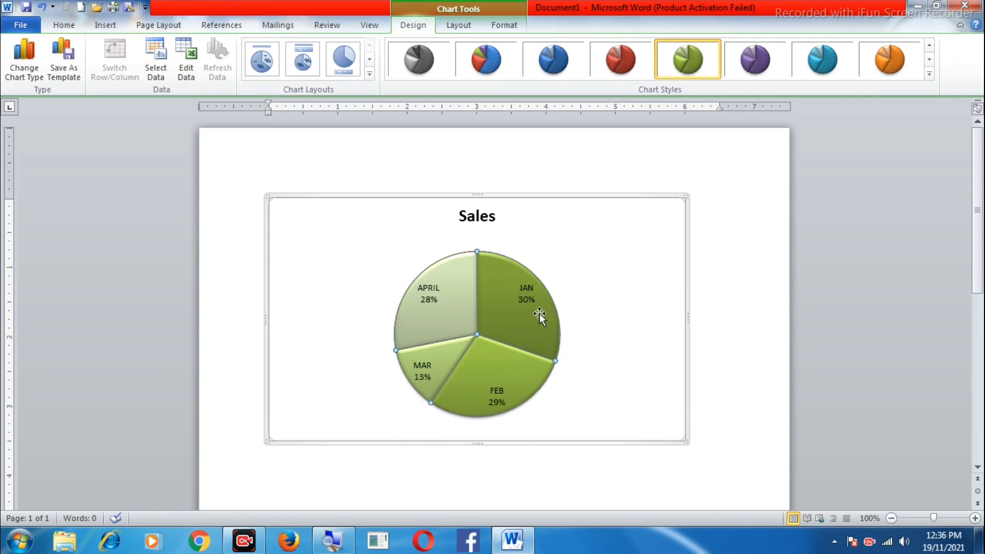
pyautogui.moveTo(540, 314)
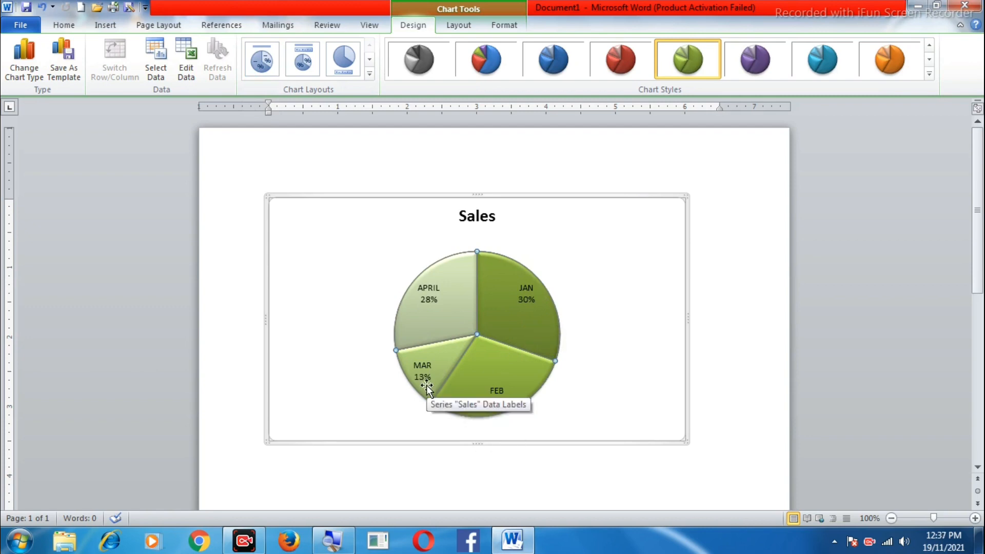
pyautogui.moveTo(420, 392)
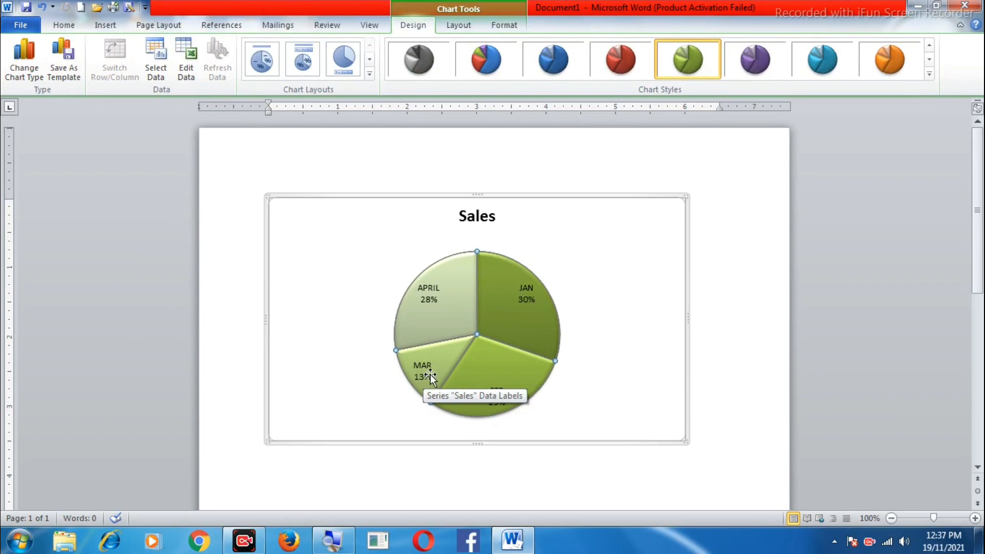
# Step: Edit the chart data to set MAR sales to 67, and close the data sheet
pyautogui.click(185, 73)
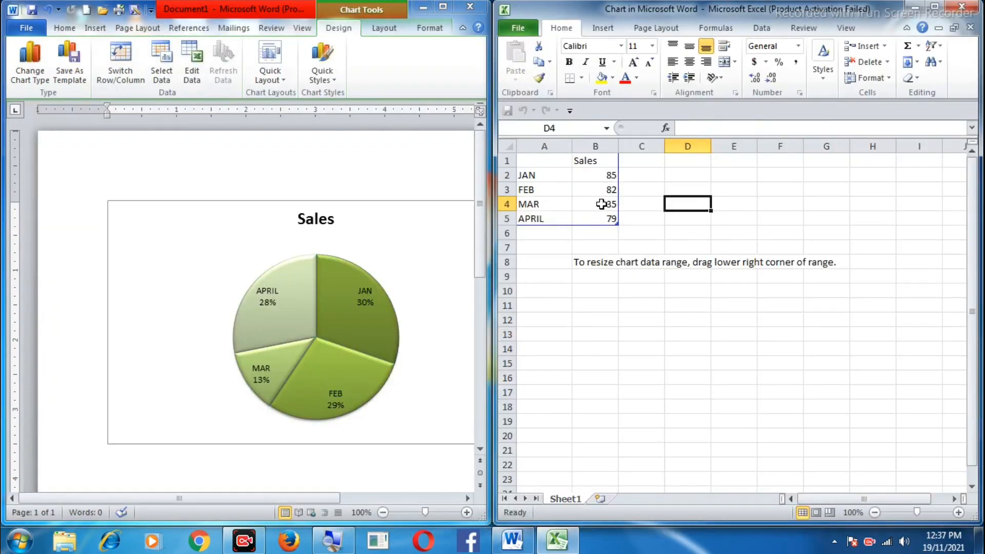
pyautogui.click(597, 204)
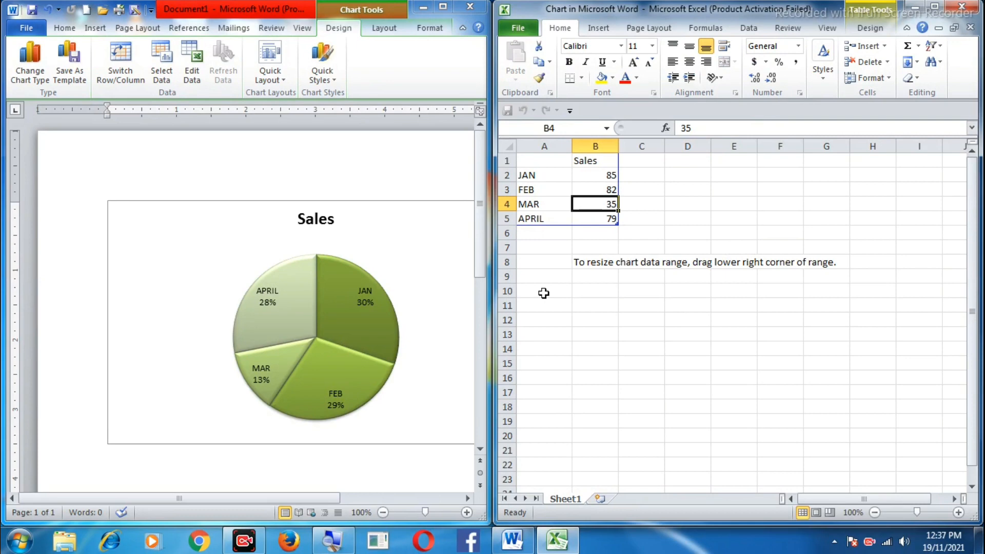
pyautogui.write('6')
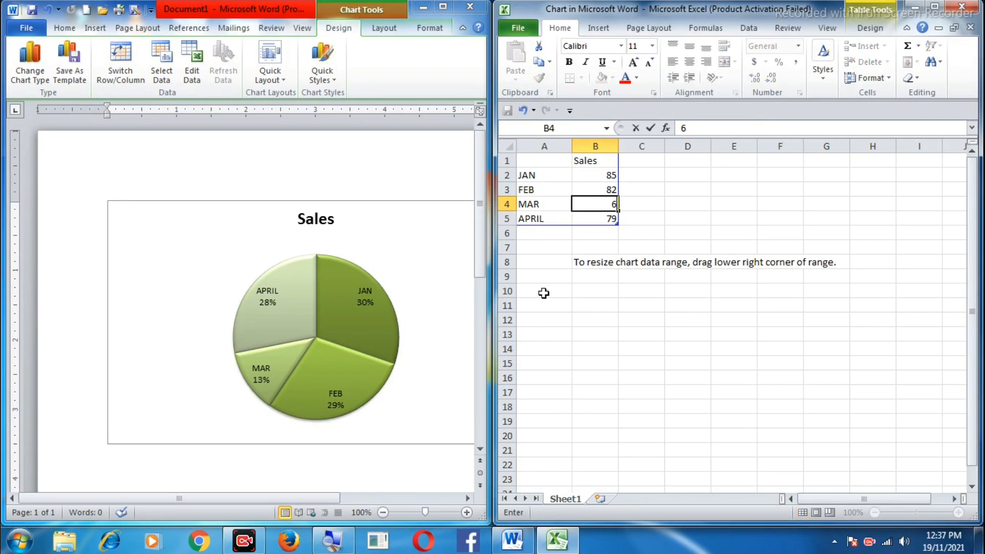
pyautogui.write('7')
pyautogui.click(675, 215)
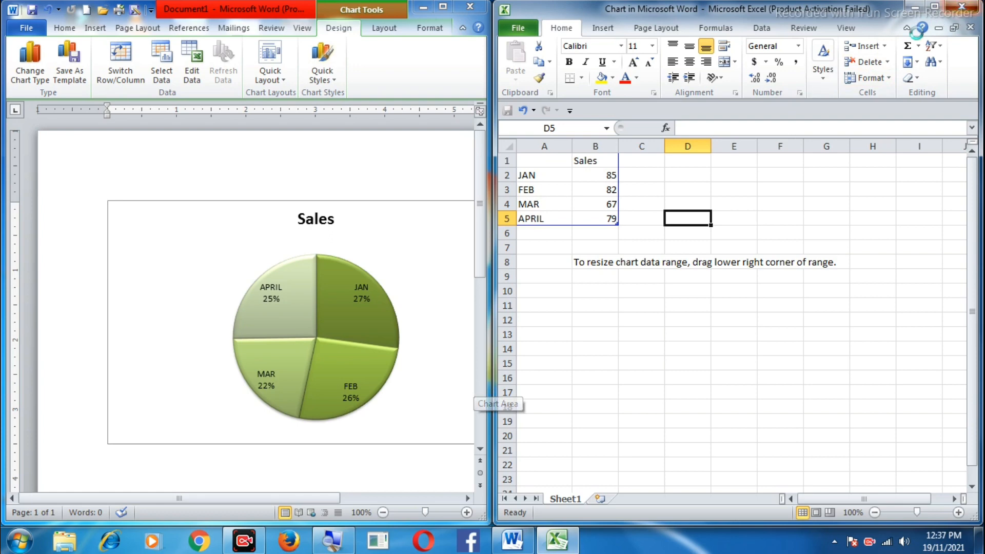
pyautogui.click(962, 6)
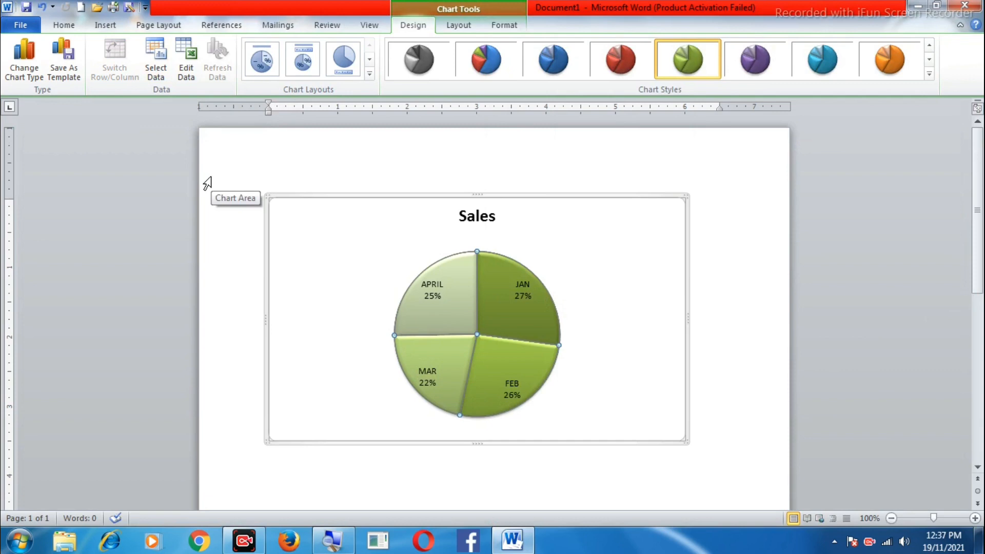
# Step: Limit the chart's source data to JAN through MAR, cells A2:B4, and close the data sheet
pyautogui.click(164, 77)
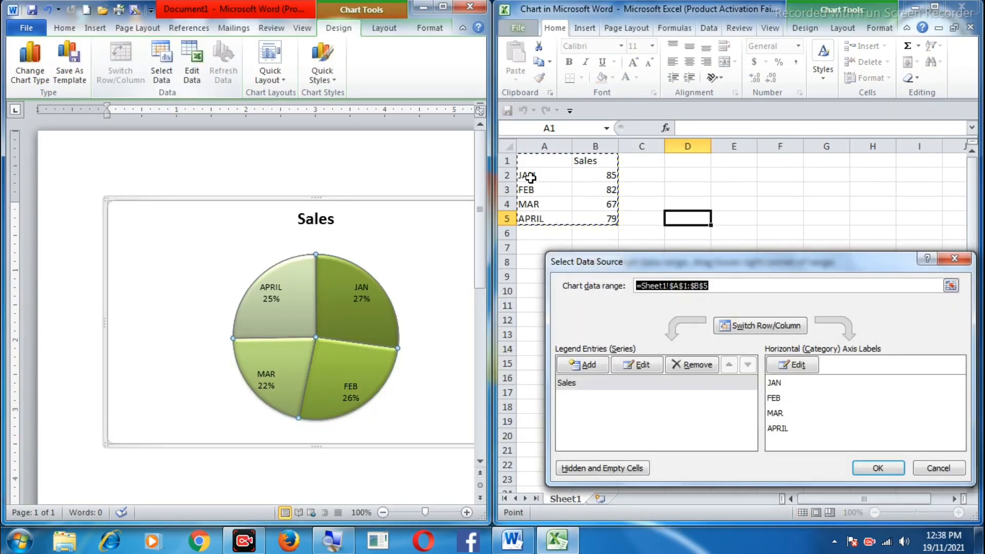
pyautogui.moveTo(529, 177); pyautogui.dragTo(596, 197)
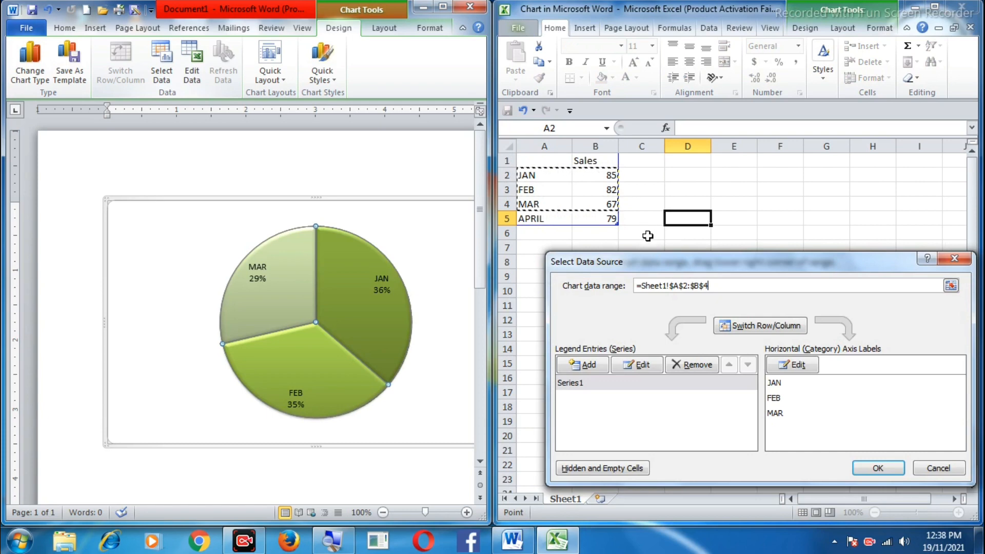
pyautogui.click(871, 466)
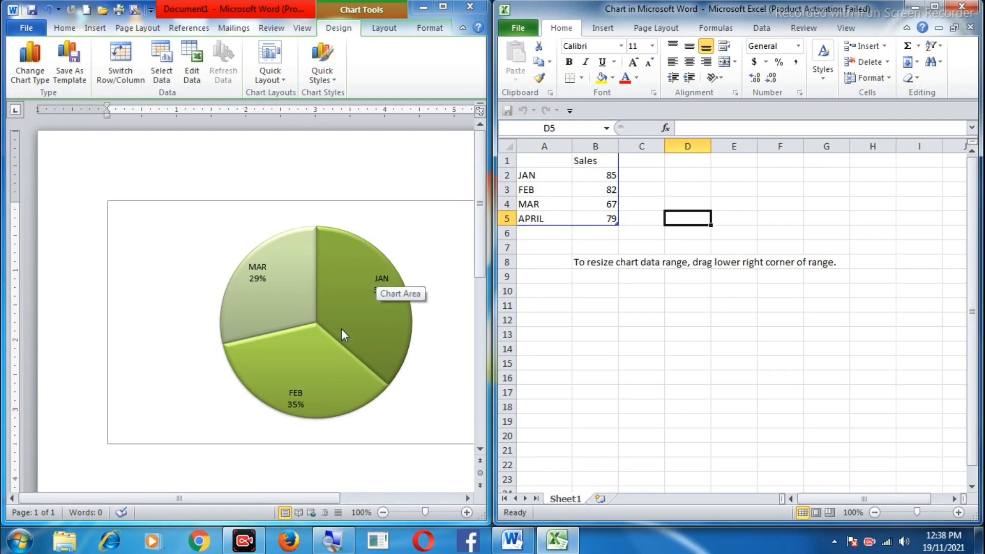
pyautogui.moveTo(531, 175); pyautogui.dragTo(579, 195)
pyautogui.click(564, 203)
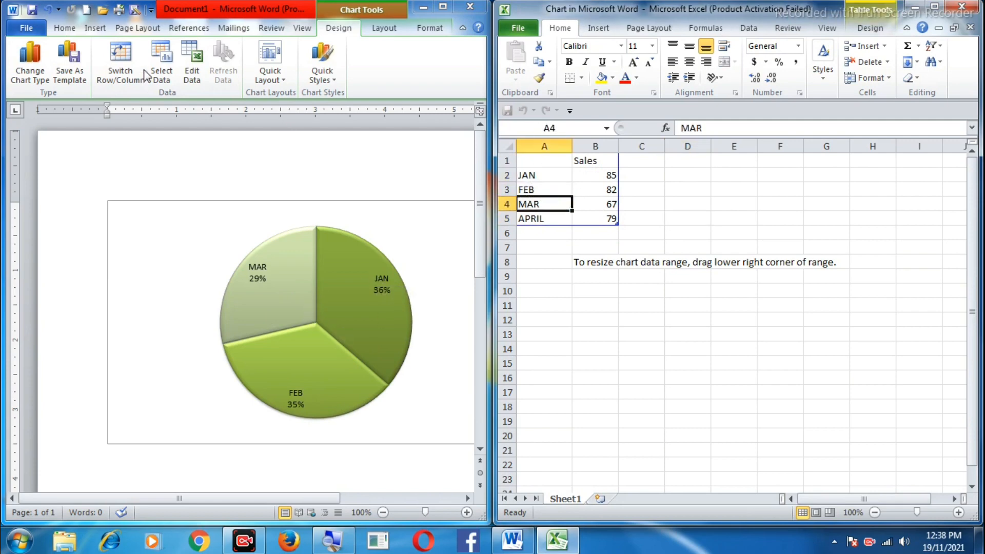
pyautogui.click(164, 64)
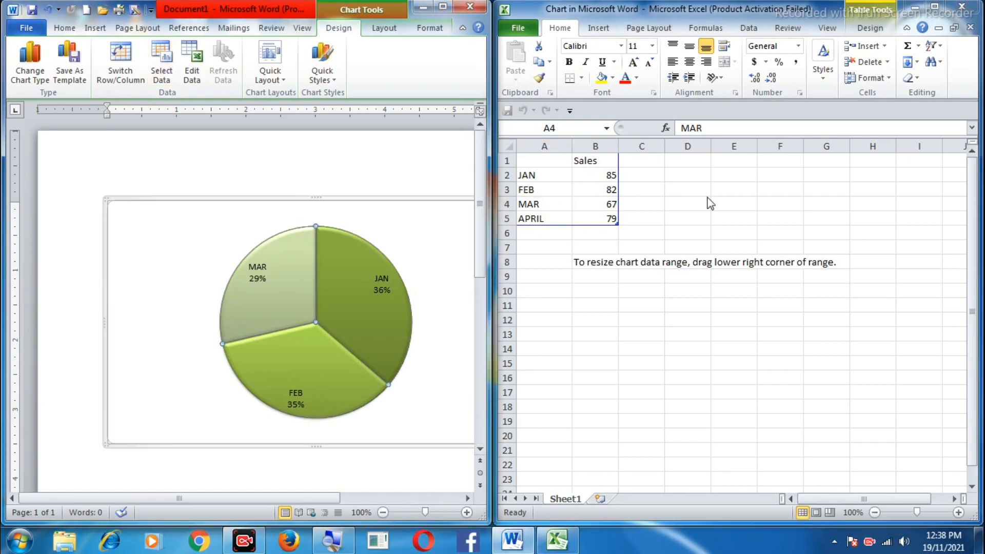
pyautogui.click(961, 6)
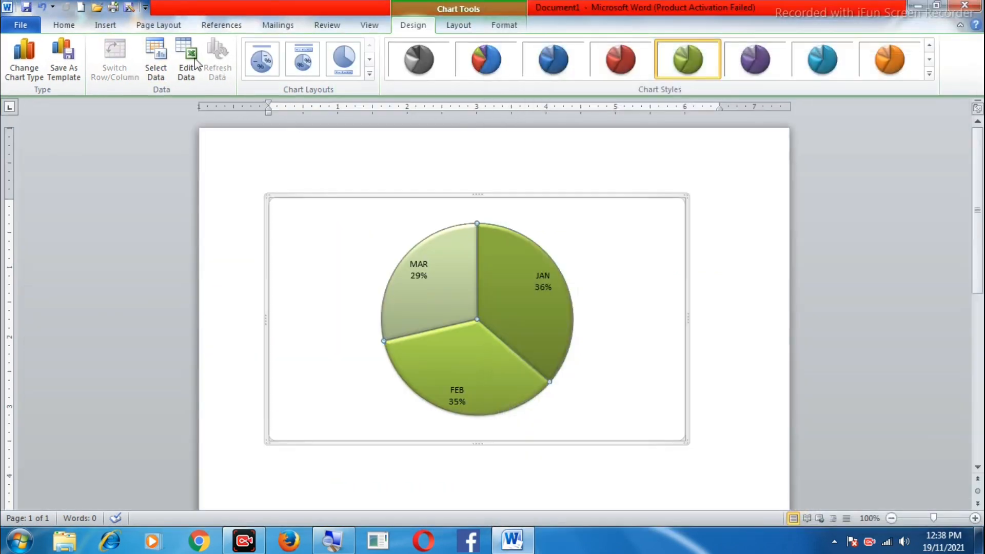
# Step: Limit the chart's source data to JAN and FEB, cells A2:B3, and close the data sheet
pyautogui.click(169, 62)
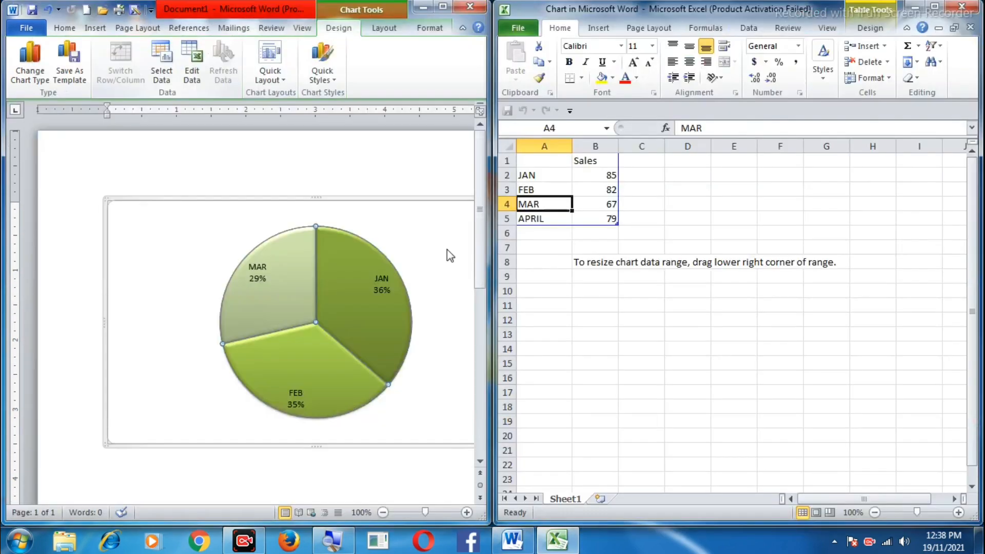
pyautogui.moveTo(523, 175); pyautogui.dragTo(590, 189)
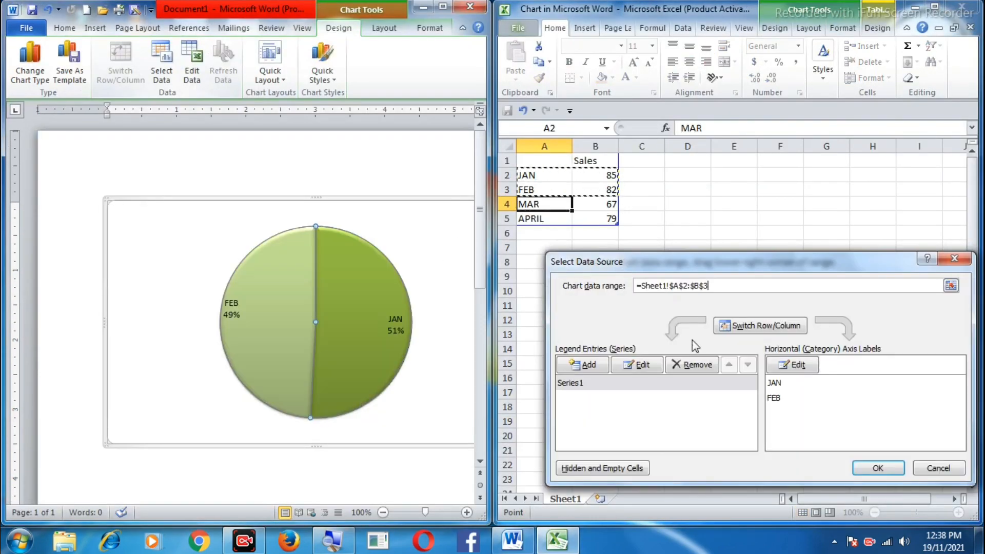
pyautogui.click(880, 466)
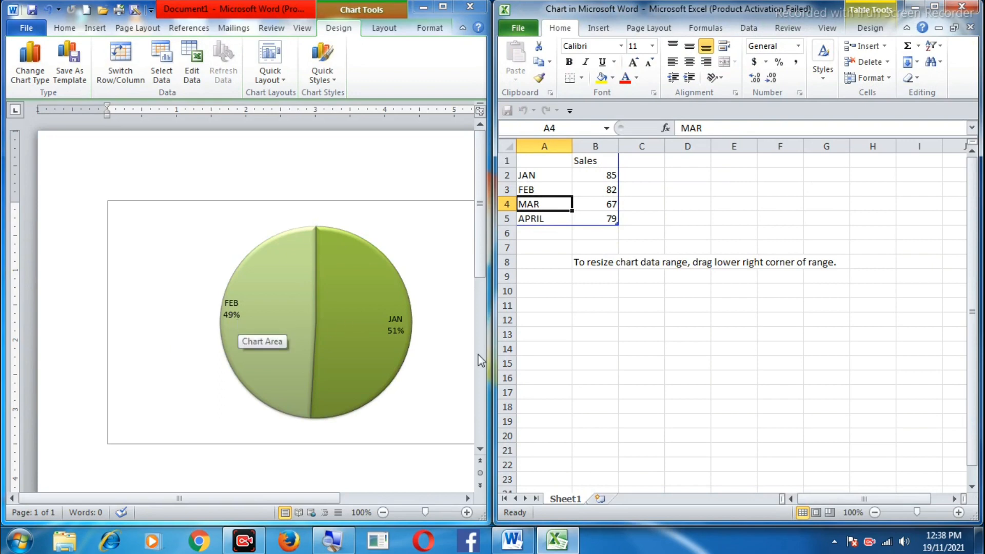
pyautogui.click(957, 6)
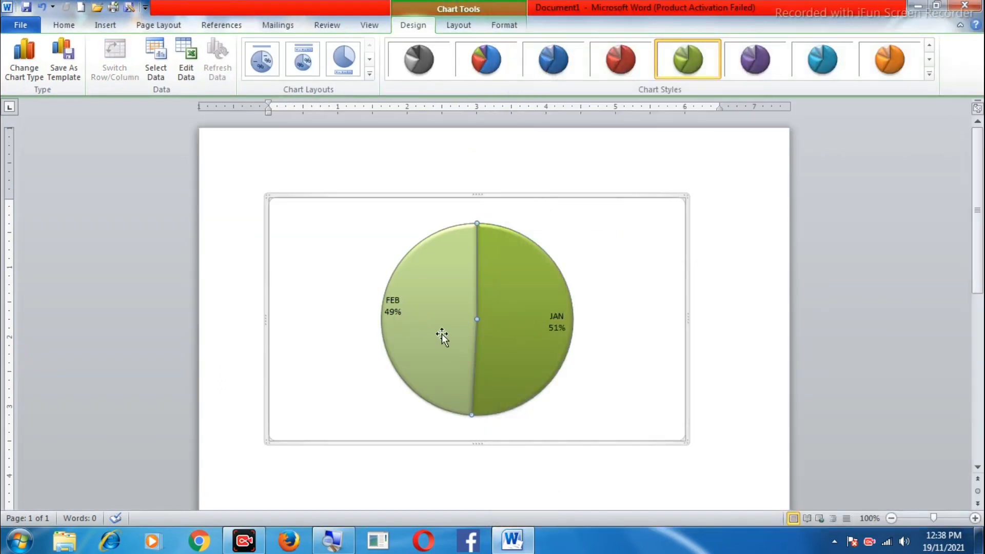
pyautogui.moveTo(441, 334)
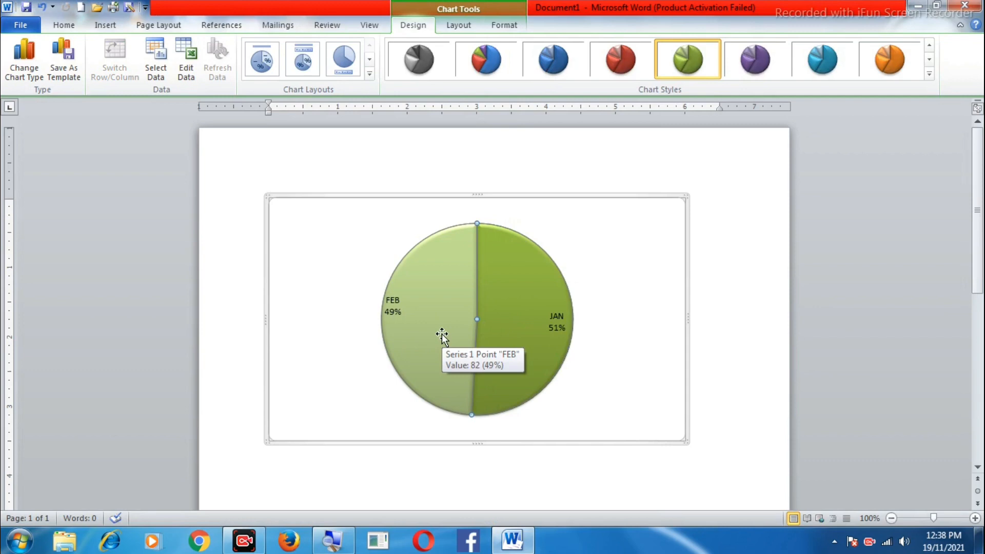
# Step: Set the chart's source data to all four months, JAN through APRIL, without the header row, and close the data sheet
pyautogui.click(155, 68)
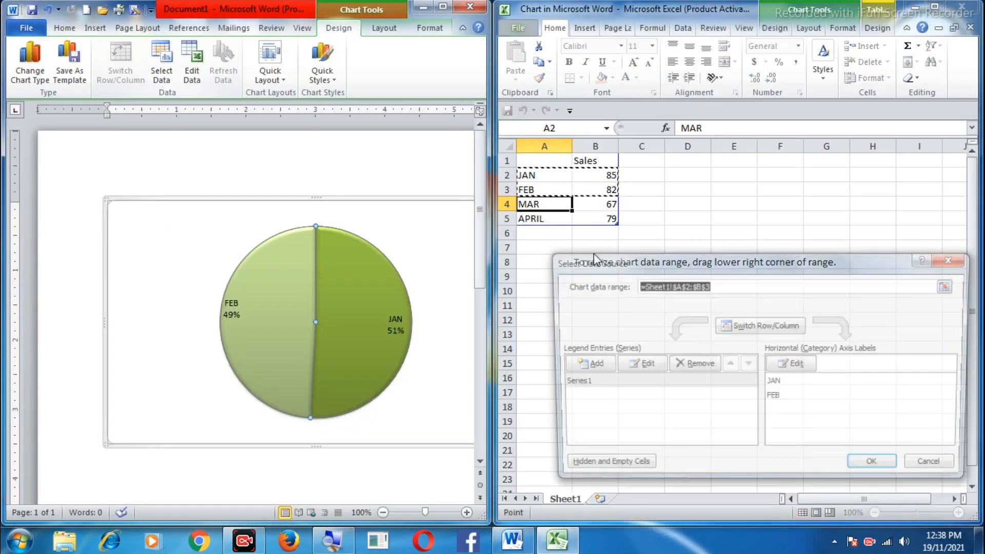
pyautogui.moveTo(537, 175); pyautogui.dragTo(637, 221)
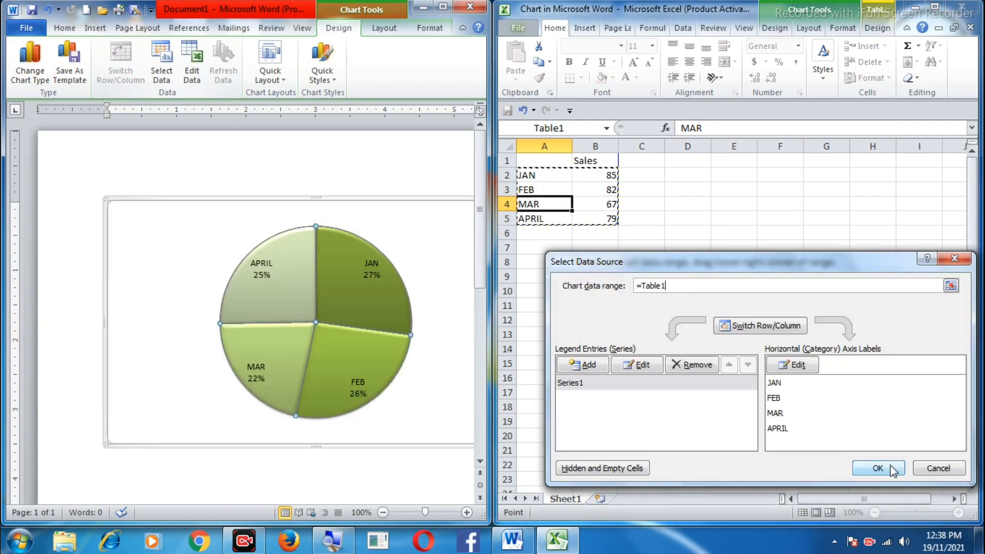
pyautogui.click(890, 469)
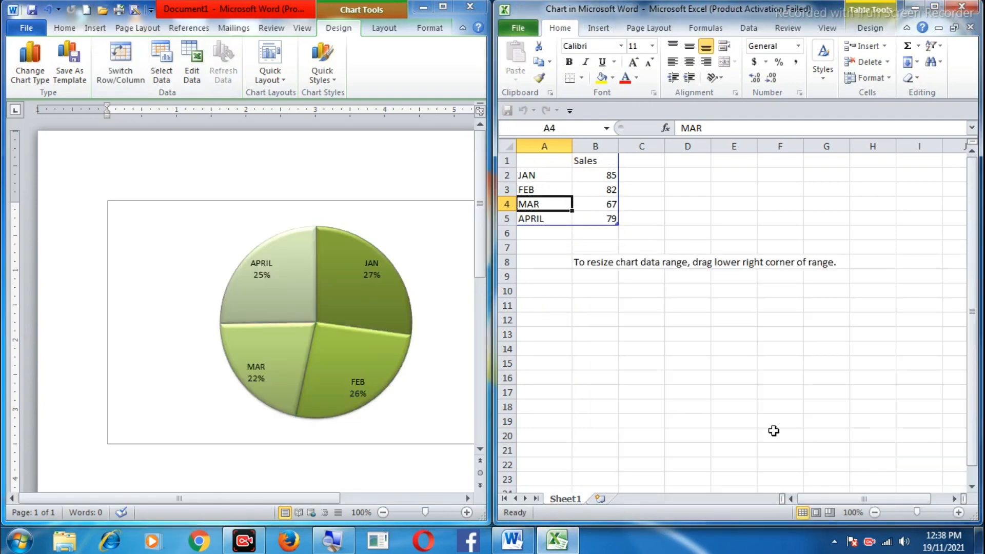
pyautogui.click(961, 6)
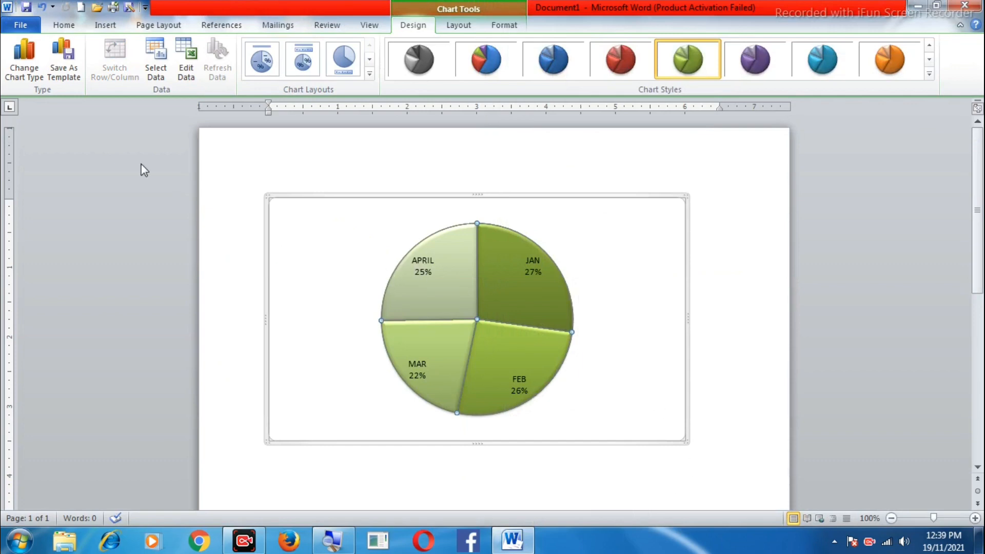
# Step: Save the pie chart as a chart template named ABC on Local Disk (D:)
pyautogui.click(70, 62)
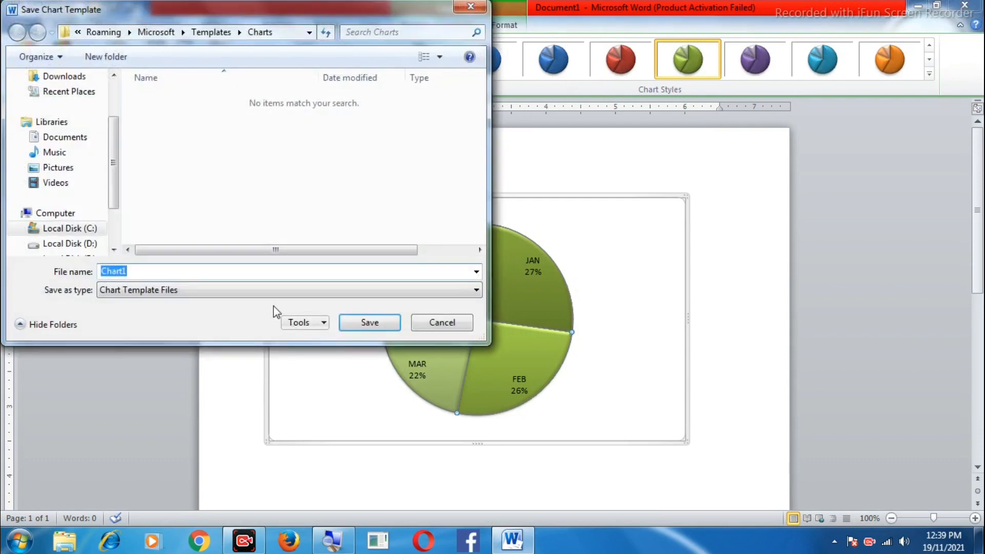
pyautogui.click(90, 245)
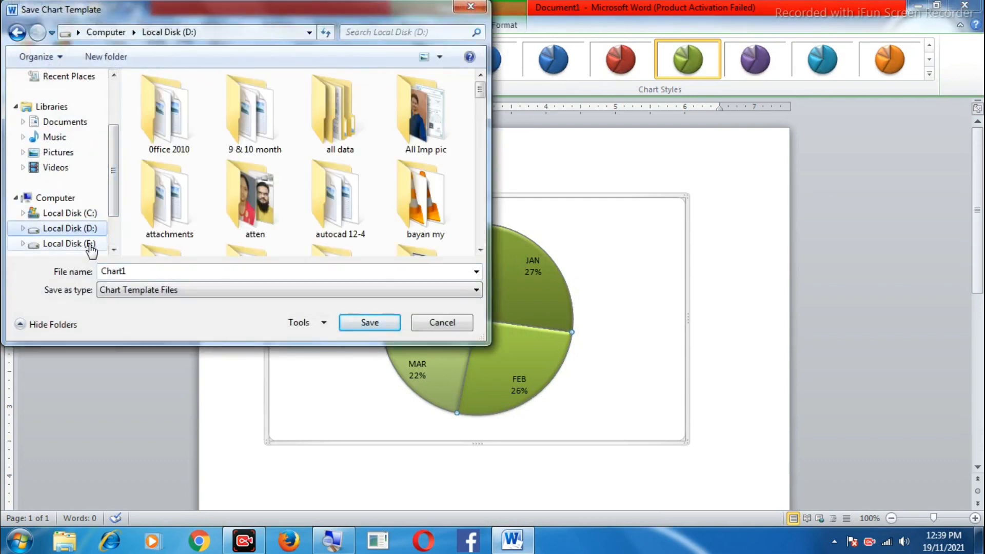
pyautogui.doubleClick(123, 272)
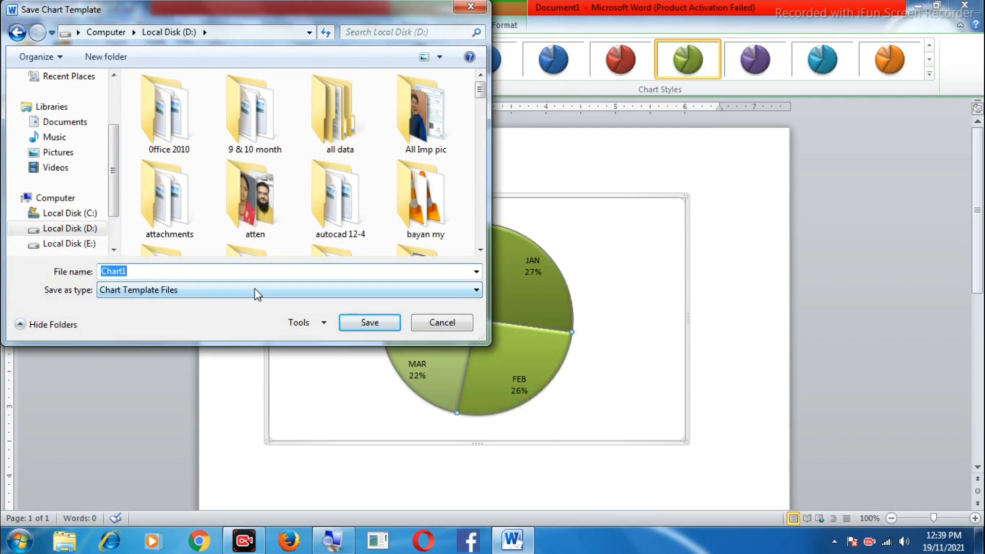
pyautogui.write('A')
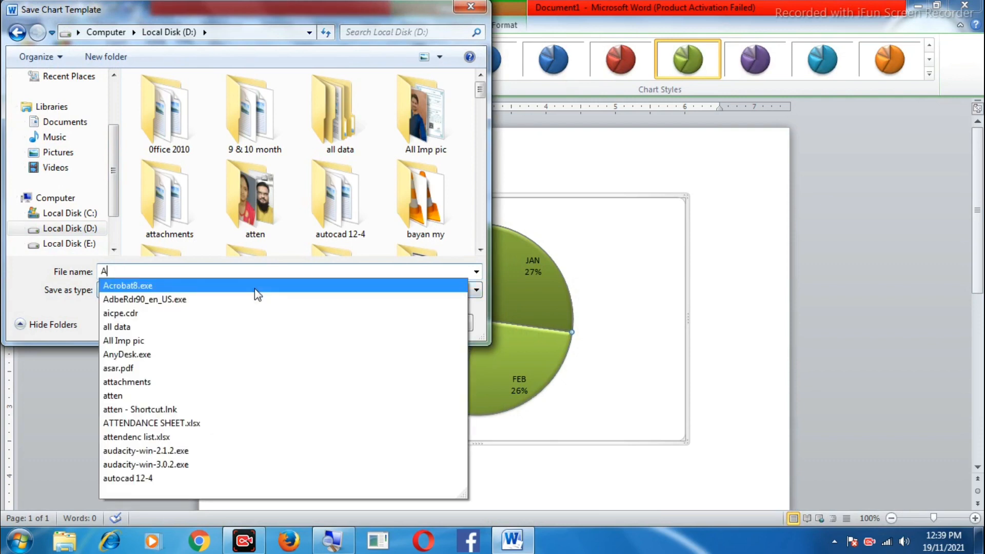
pyautogui.write('BC')
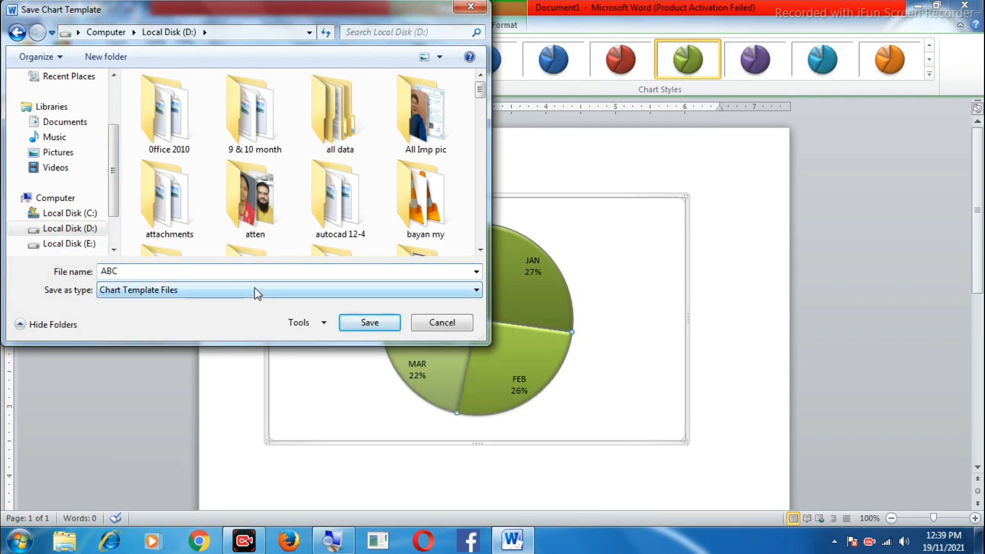
pyautogui.click(361, 325)
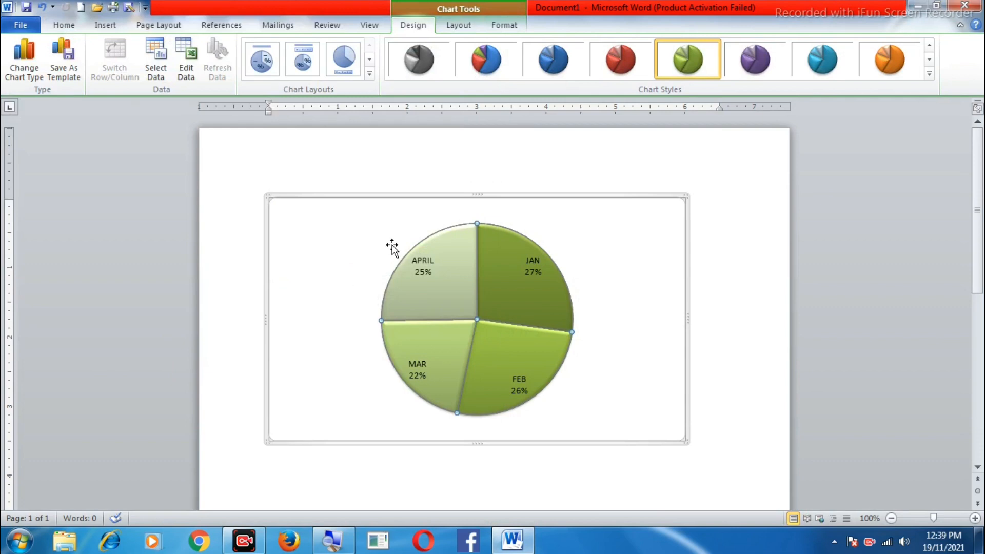
# Step: Change the pie chart to a stacked column chart
pyautogui.moveTo(535, 282)
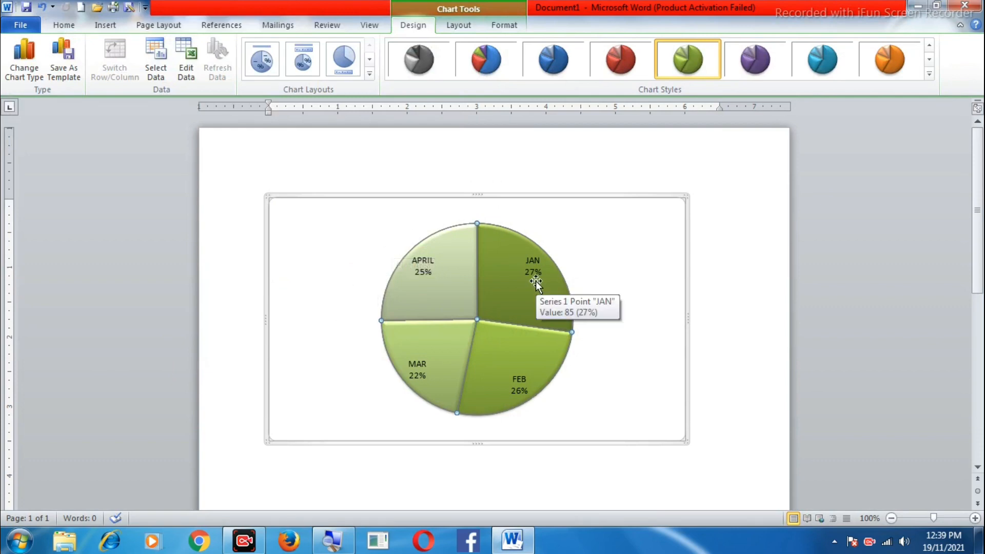
pyautogui.click(33, 64)
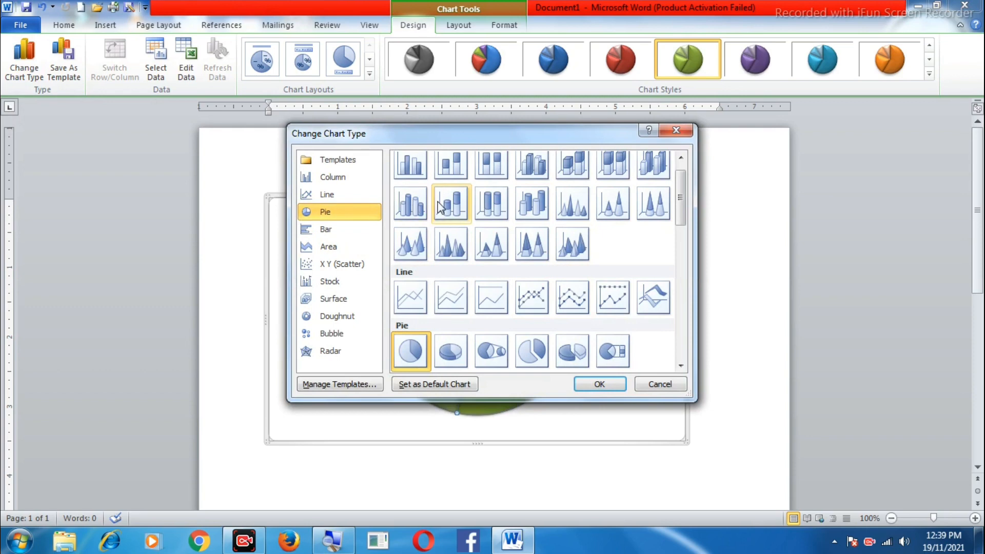
pyautogui.click(450, 165)
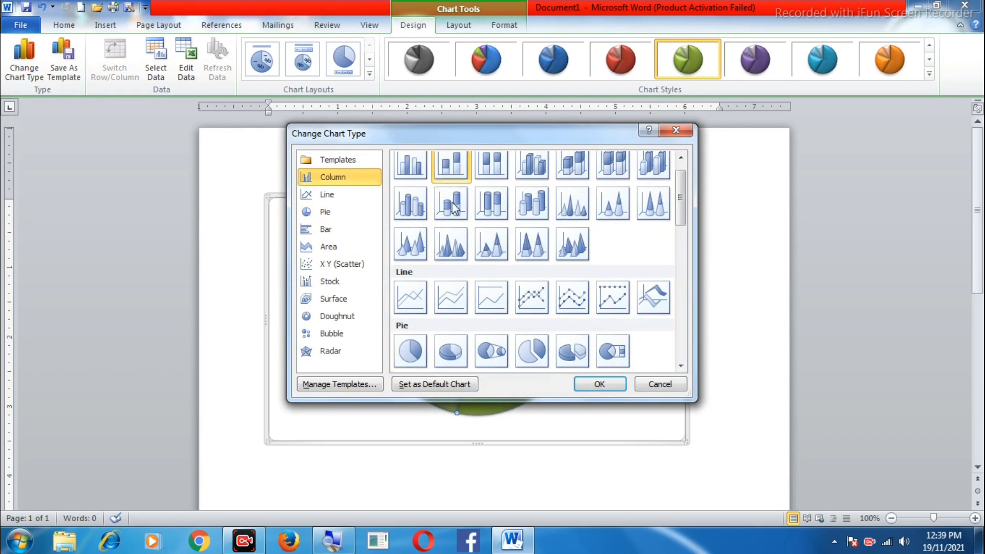
pyautogui.click(595, 384)
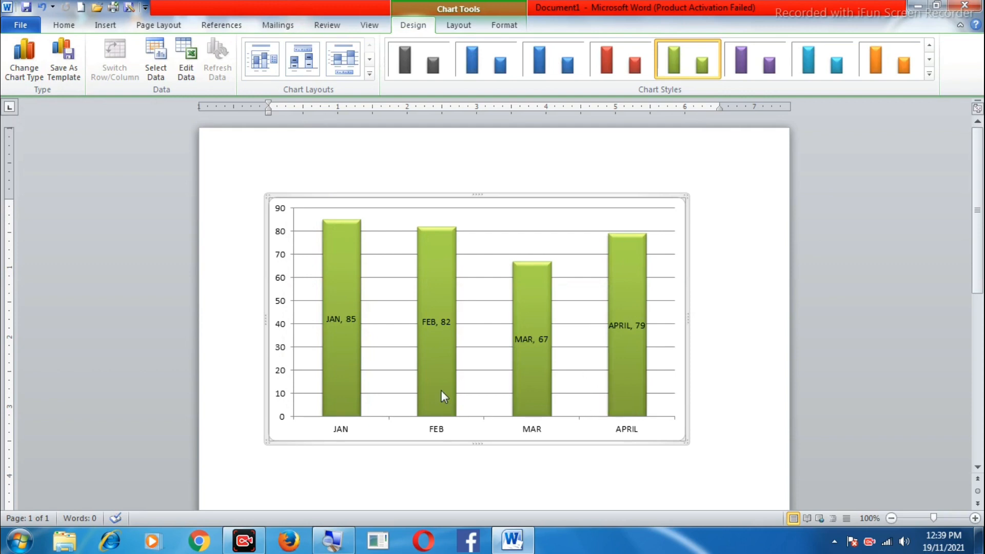
# Step: Apply the orange chart style from the third row of the style gallery to the column chart
pyautogui.click(929, 75)
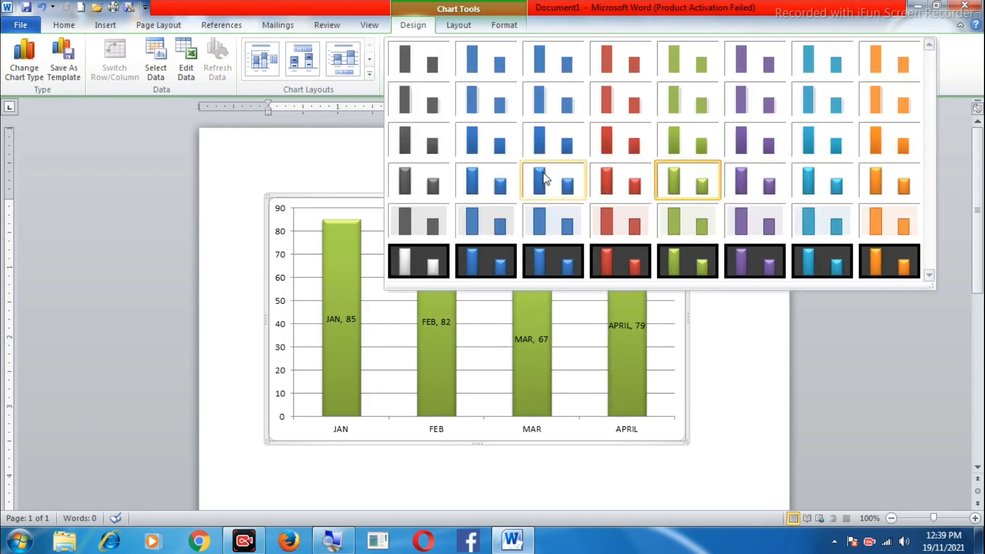
pyautogui.click(875, 152)
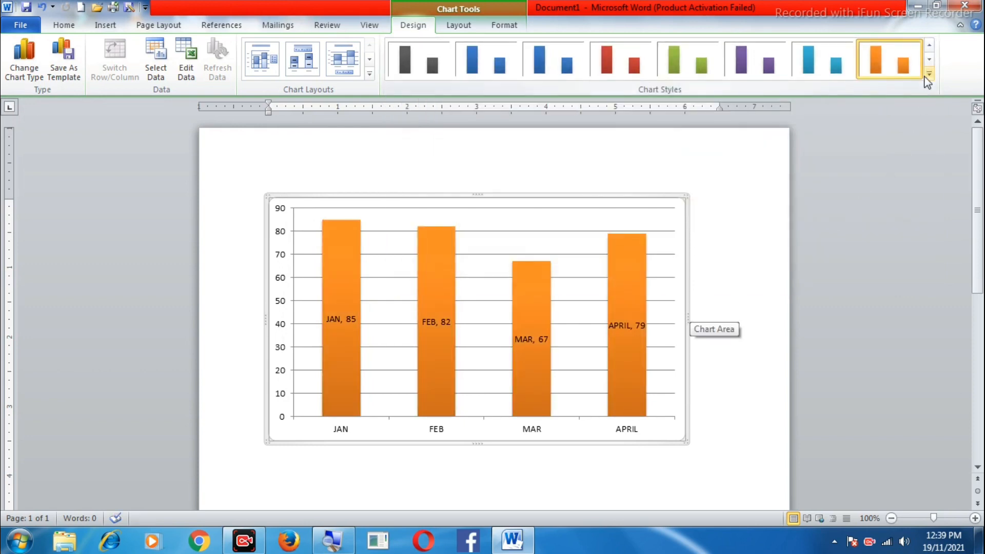
pyautogui.click(928, 75)
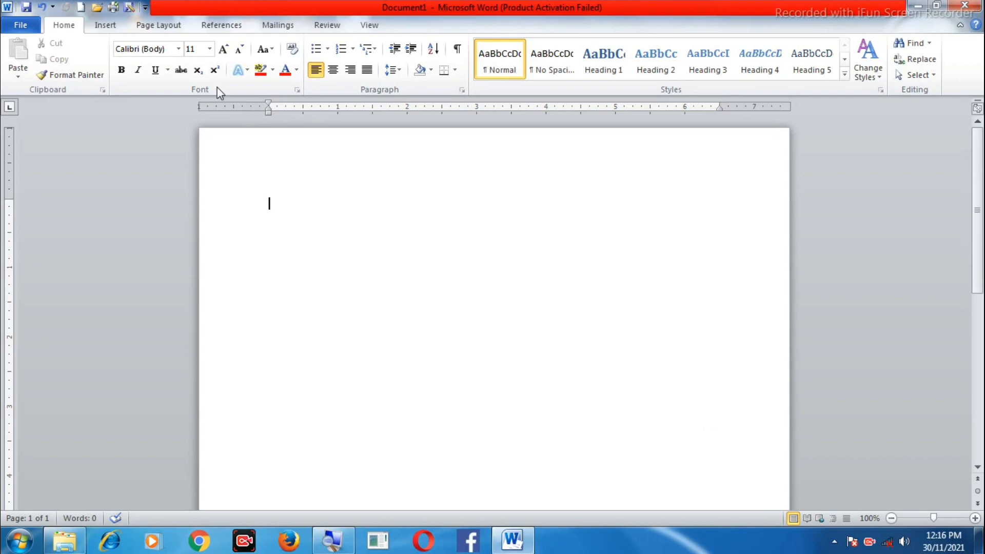
# Step: Insert a screen clipping of the Adobe Reader 8 desktop icon, about 0.85" wide and 1.05" high, into the blank document
pyautogui.click(104, 26)
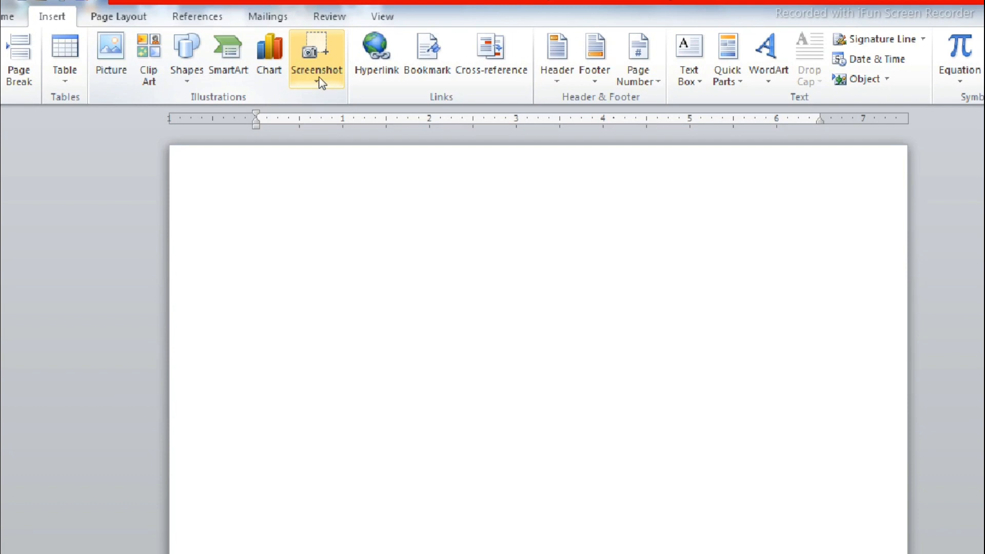
pyautogui.click(317, 77)
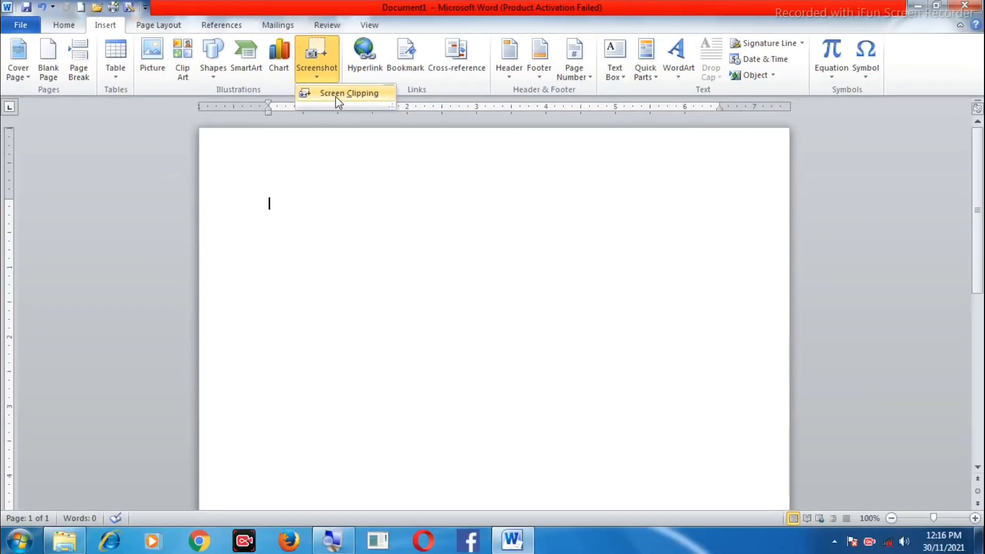
pyautogui.click(335, 94)
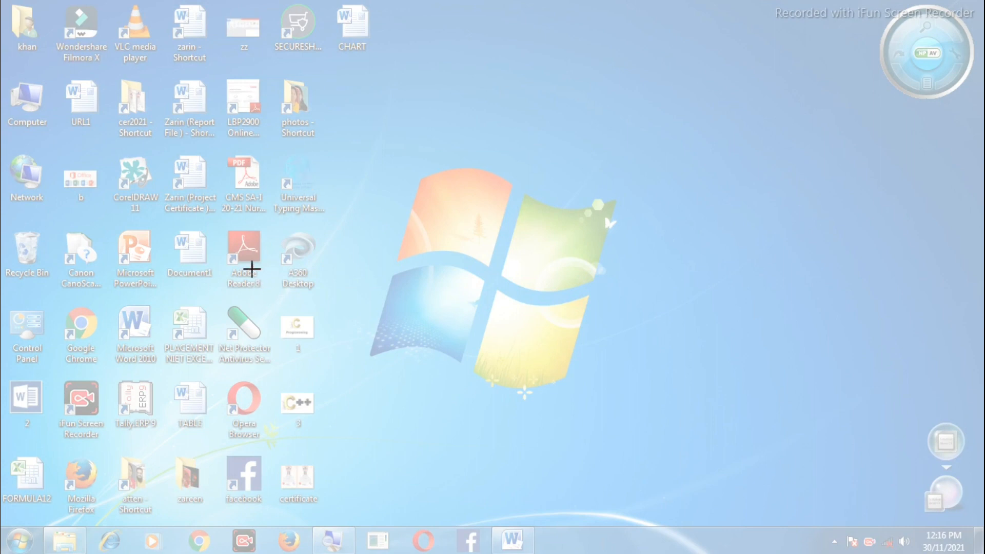
pyautogui.moveTo(213, 223); pyautogui.dragTo(272, 297)
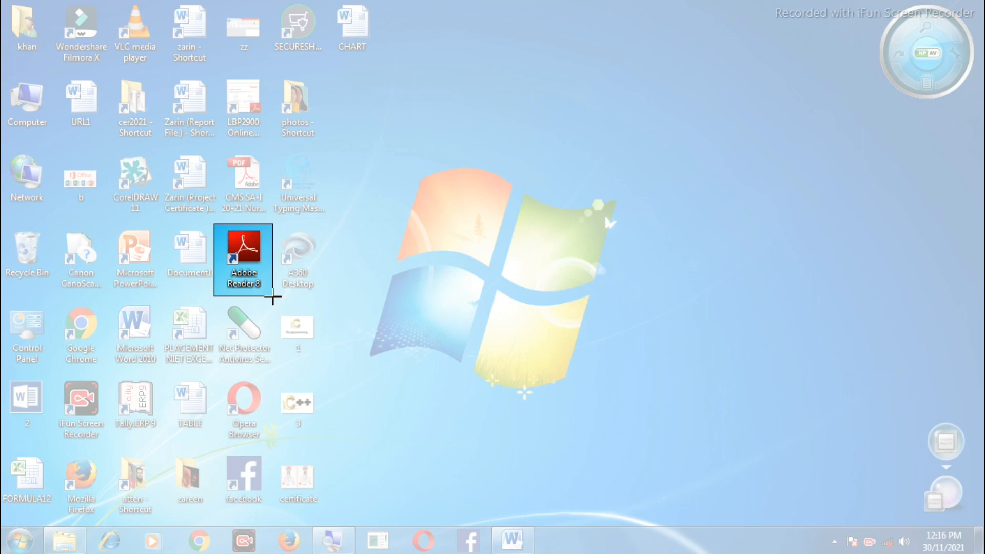
pyautogui.moveTo(272, 297); pyautogui.dragTo(273, 297)
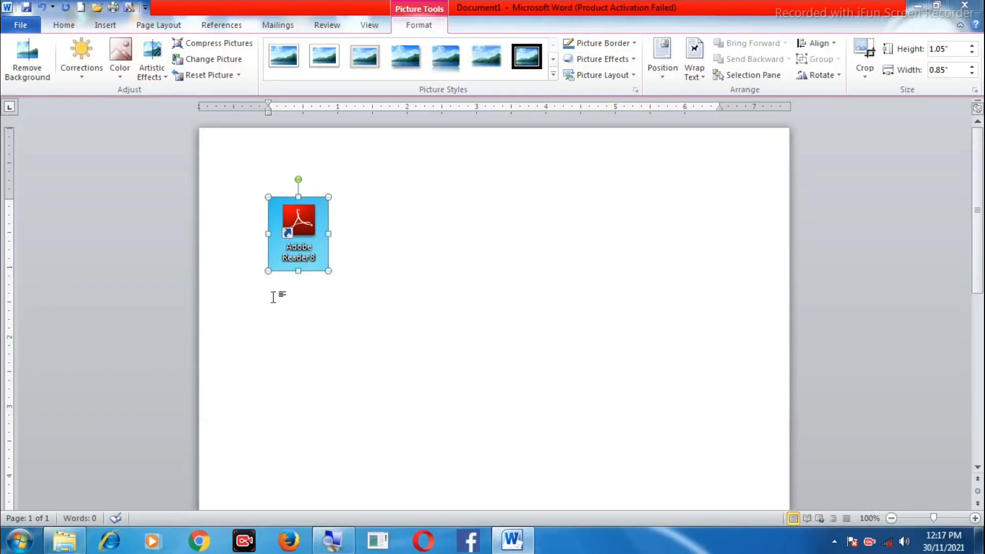